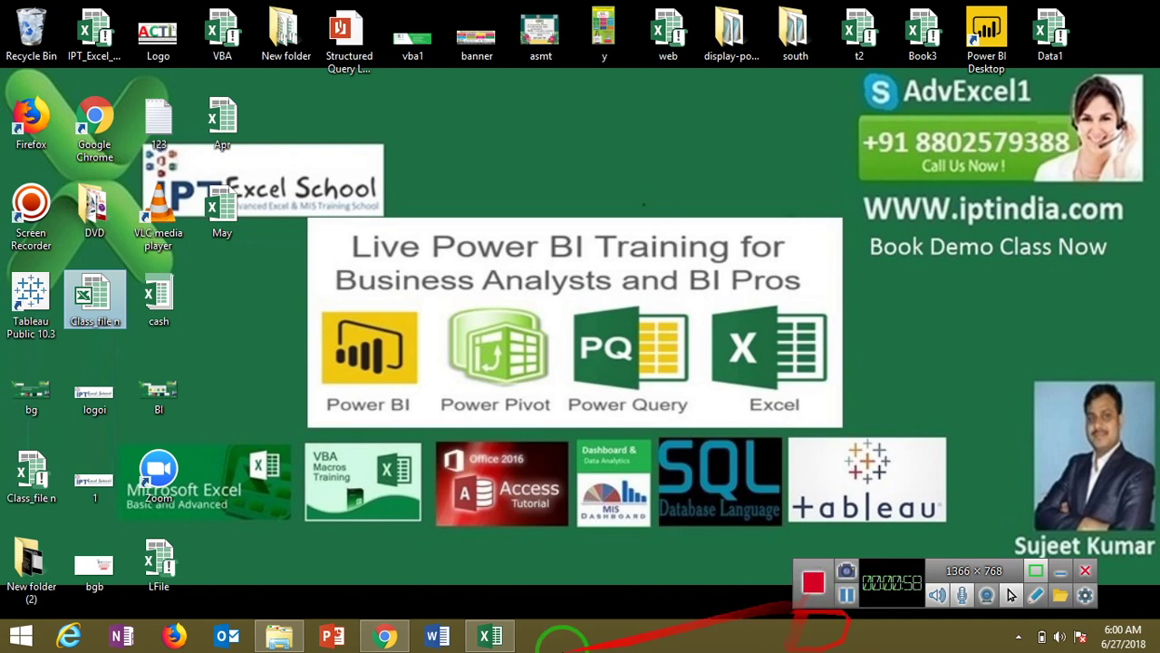
# Restore the Class_file n workbook window from the taskbar
pyautogui.click(490, 632)
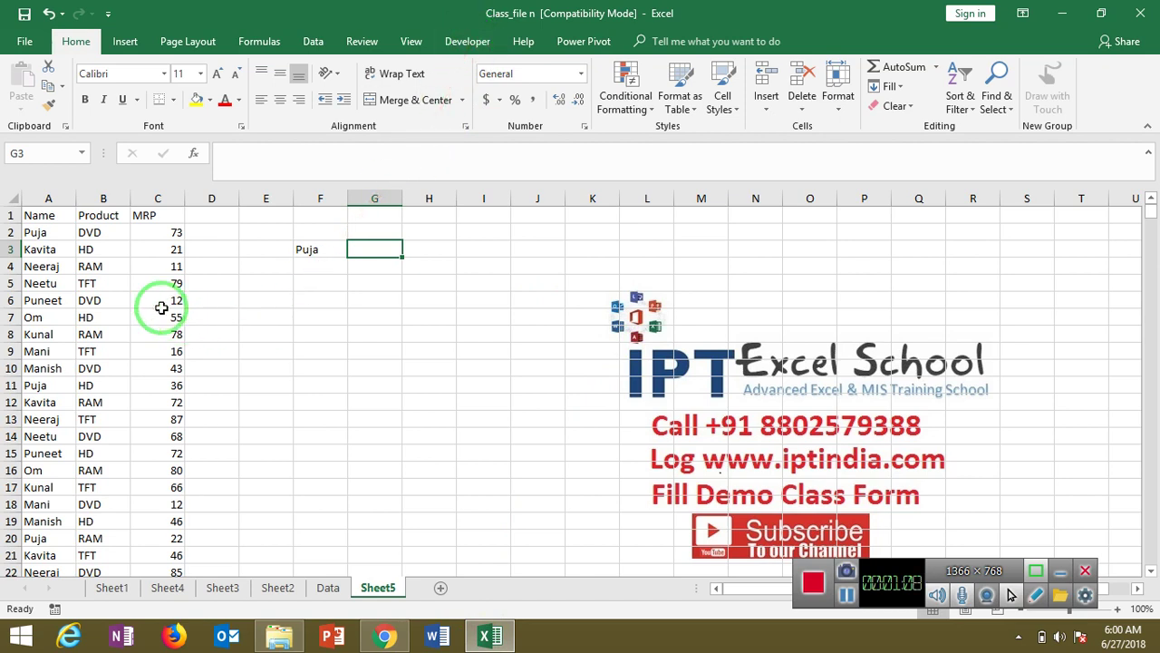
# Point out the Name, Product and MRP columns, starting with DVD priced 73
pyautogui.click(46, 198)
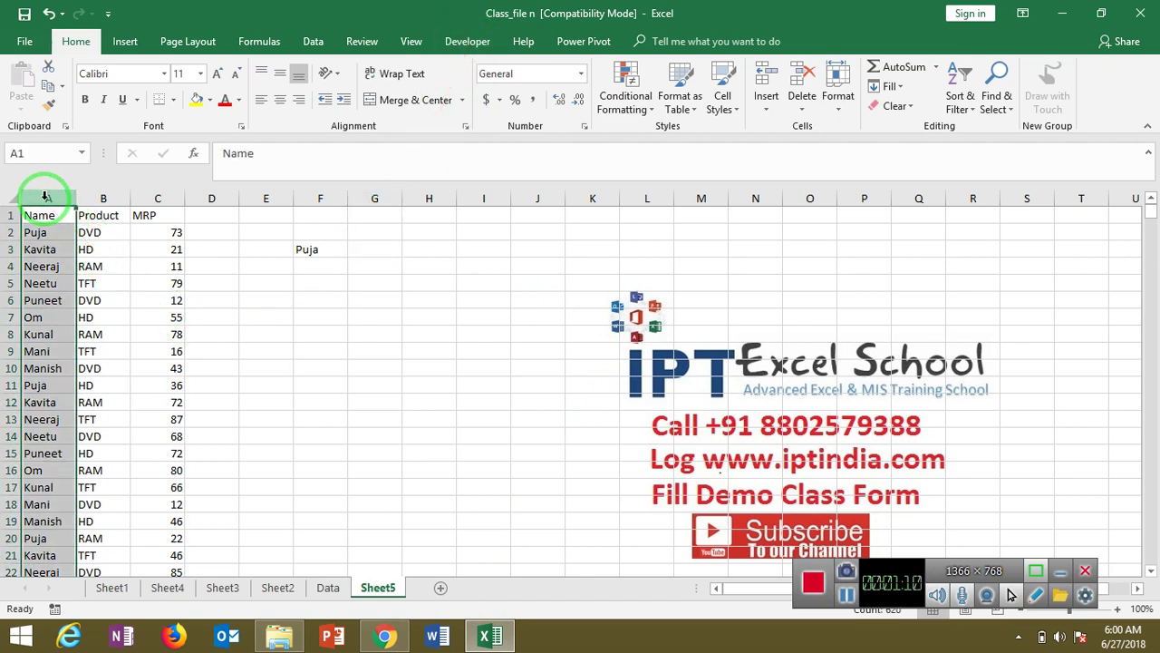
pyautogui.click(93, 193)
pyautogui.click(102, 232)
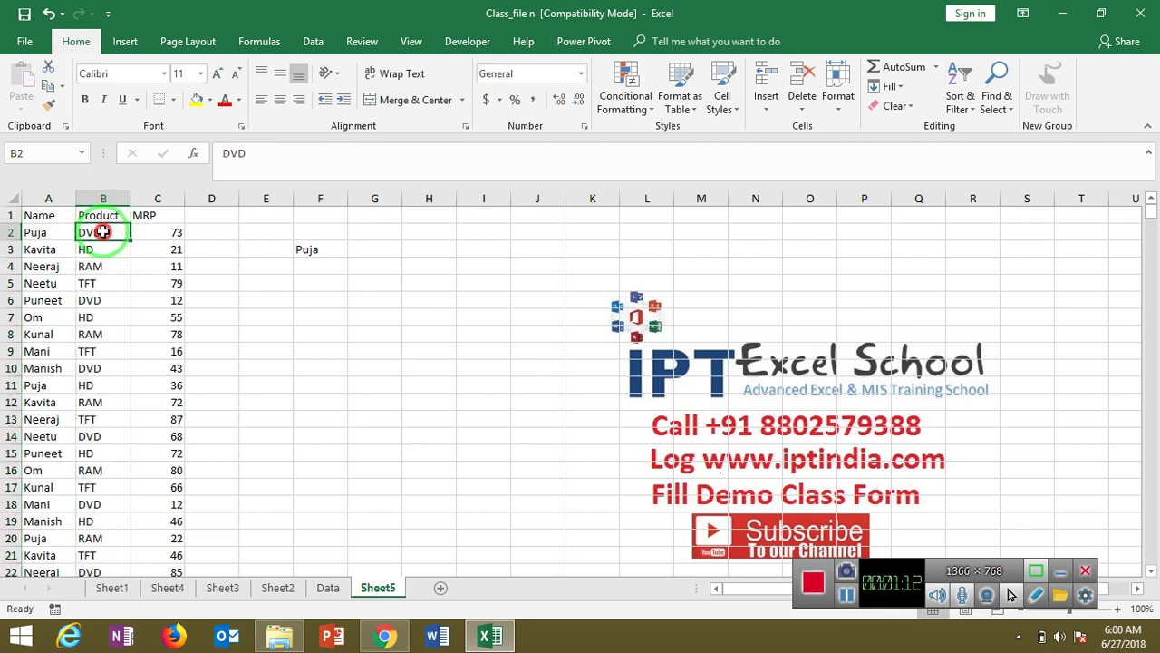
pyautogui.click(157, 235)
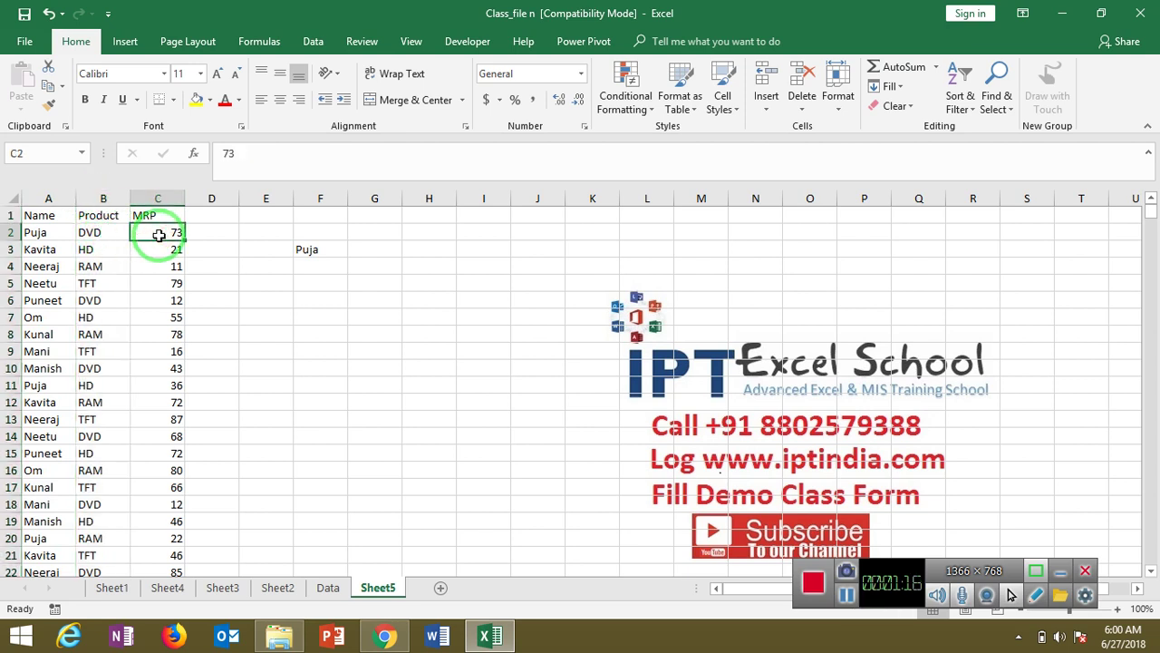
# Enter the sample result DVD,HD,RAM in G3 beside Puja and review the Product column
pyautogui.click(381, 249)
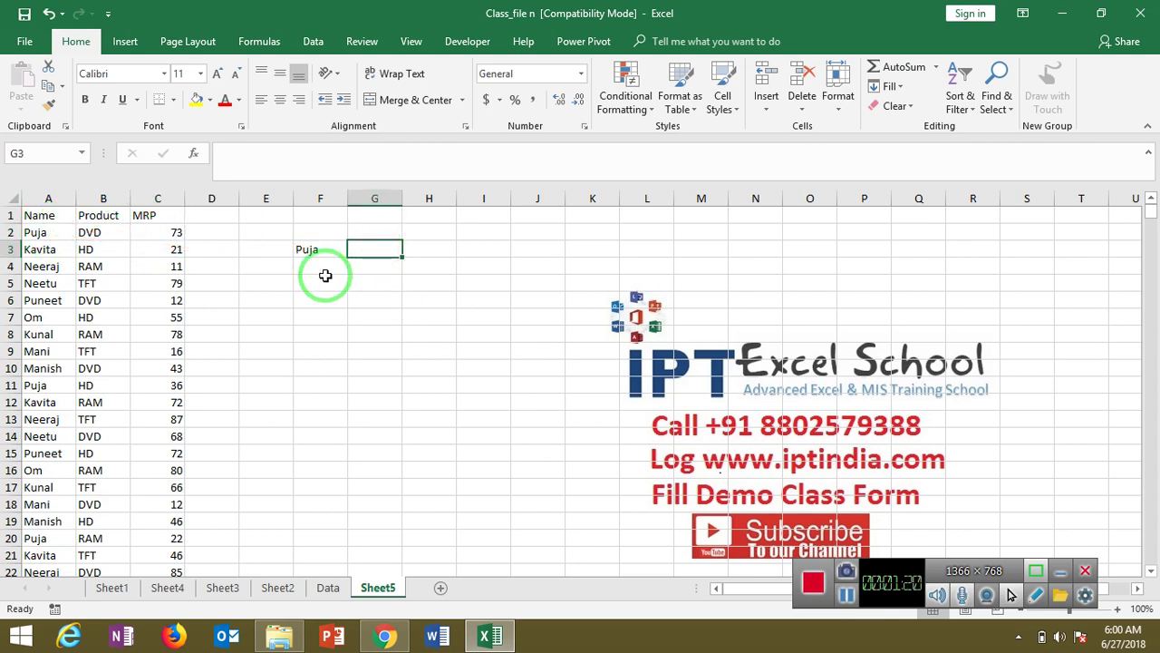
pyautogui.write('DVD')
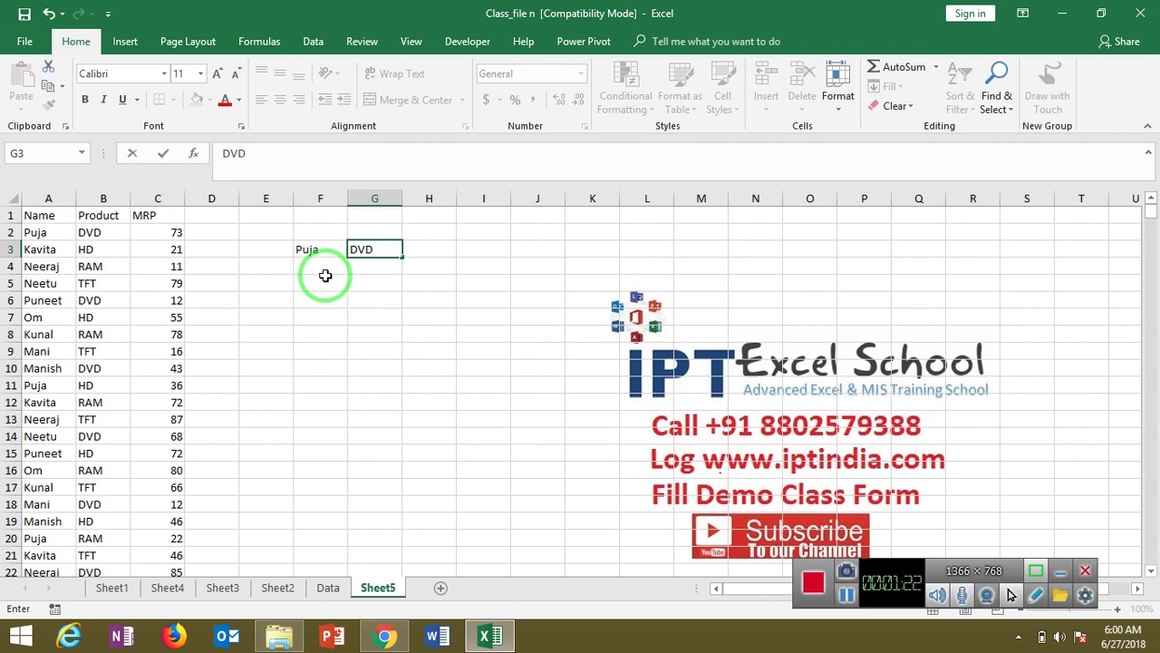
pyautogui.write(',')
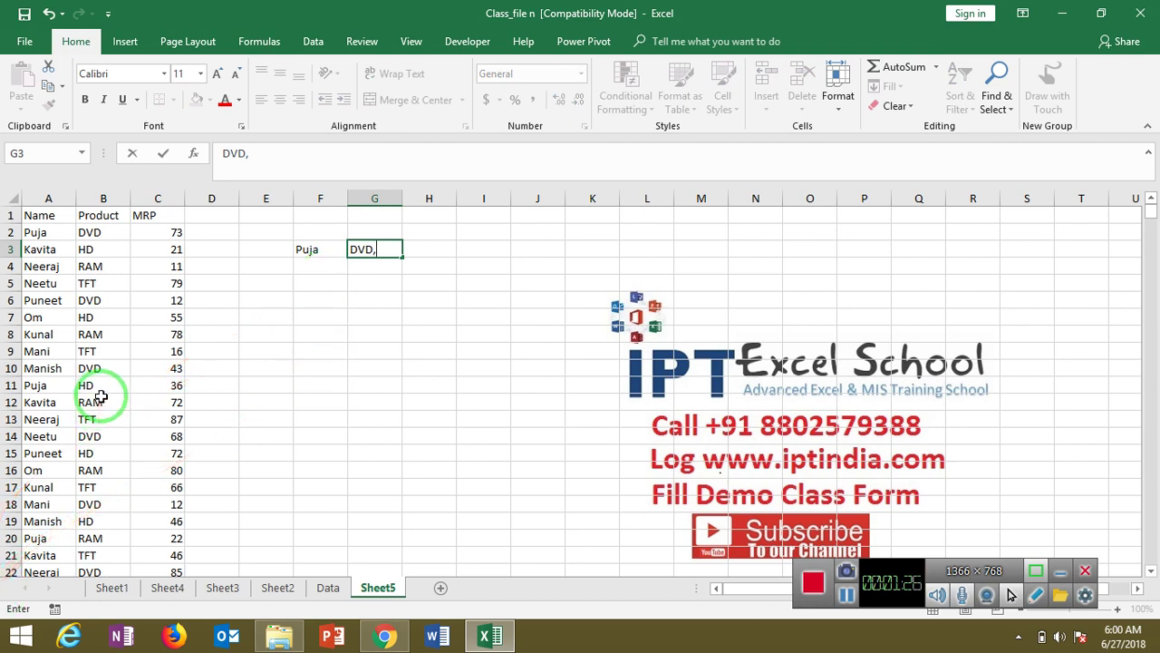
pyautogui.write('HD')
pyautogui.write(',')
pyautogui.write('RAM')
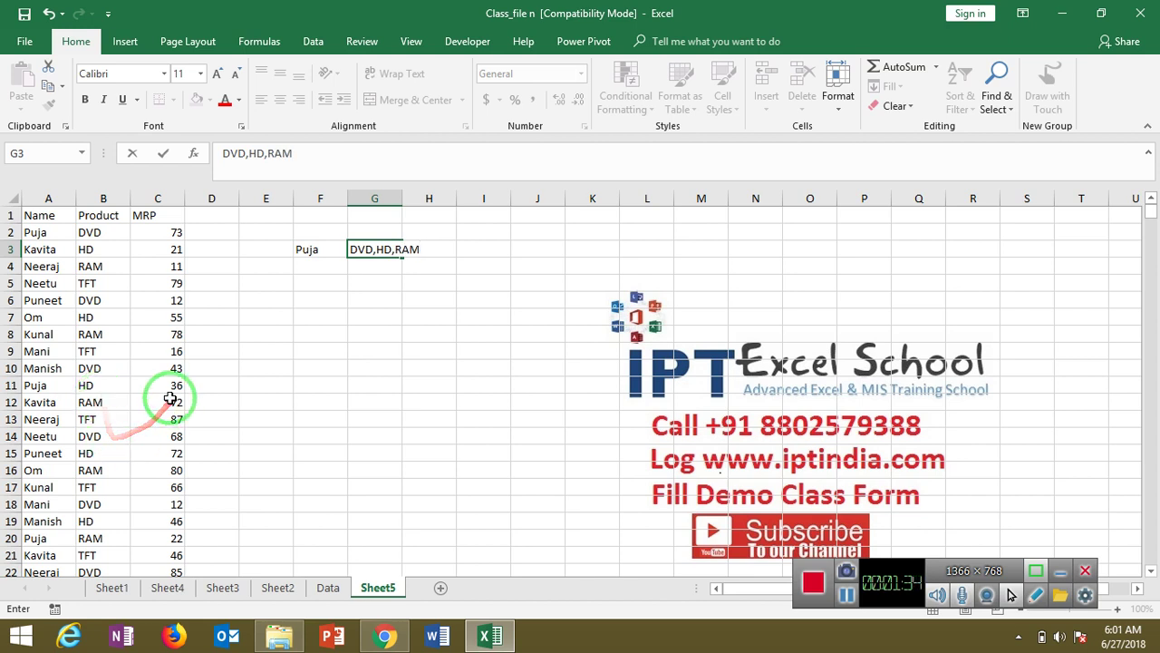
pyautogui.click(171, 399)
pyautogui.click(94, 338)
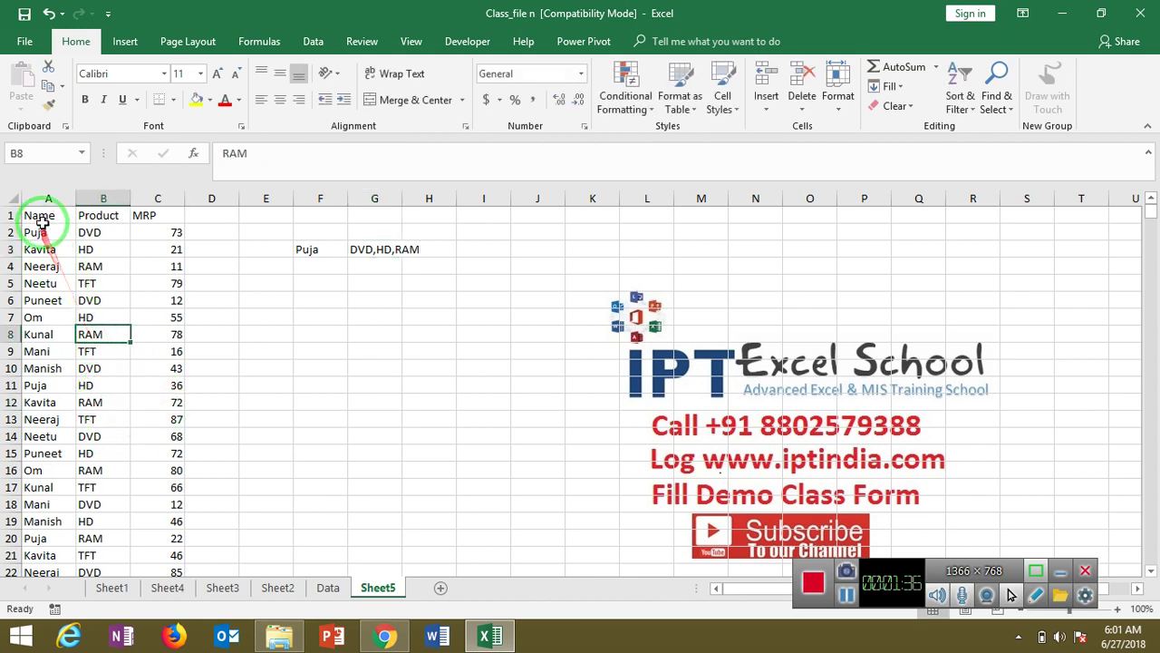
pyautogui.click(93, 232)
pyautogui.hotkey('ctrl', 'Down')
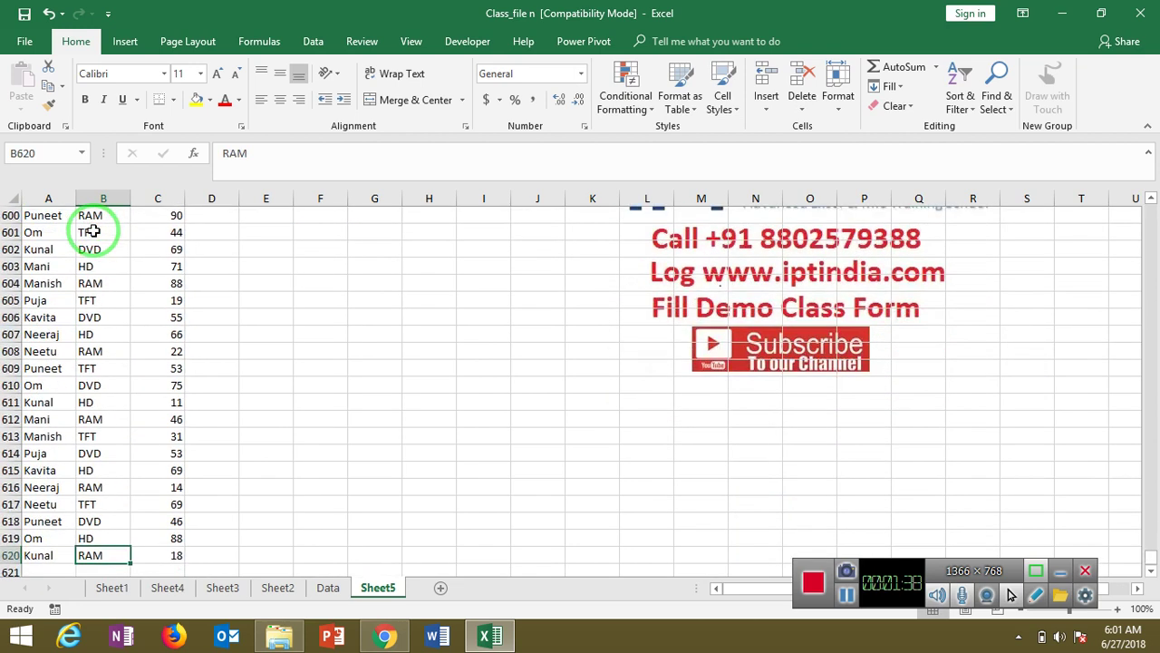
pyautogui.hotkey('ctrl', 'Up')
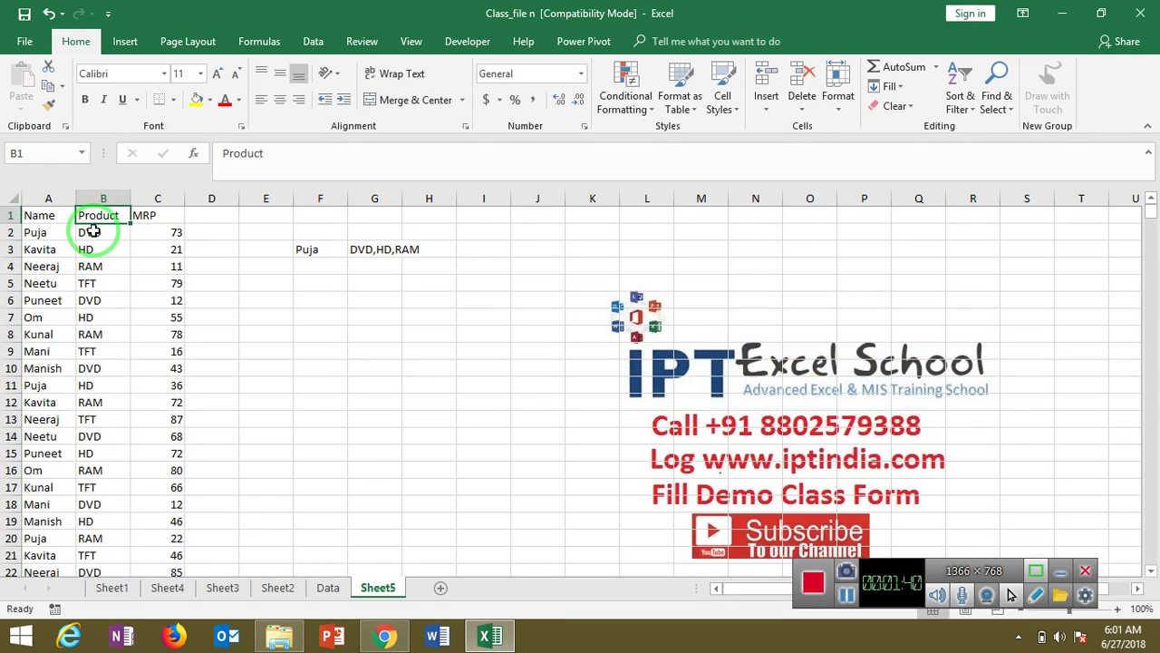
pyautogui.press('Right')
pyautogui.press('Right')
pyautogui.press('Right')
pyautogui.press('Right')
pyautogui.press('Right')
pyautogui.press('Down')
pyautogui.press('Down')
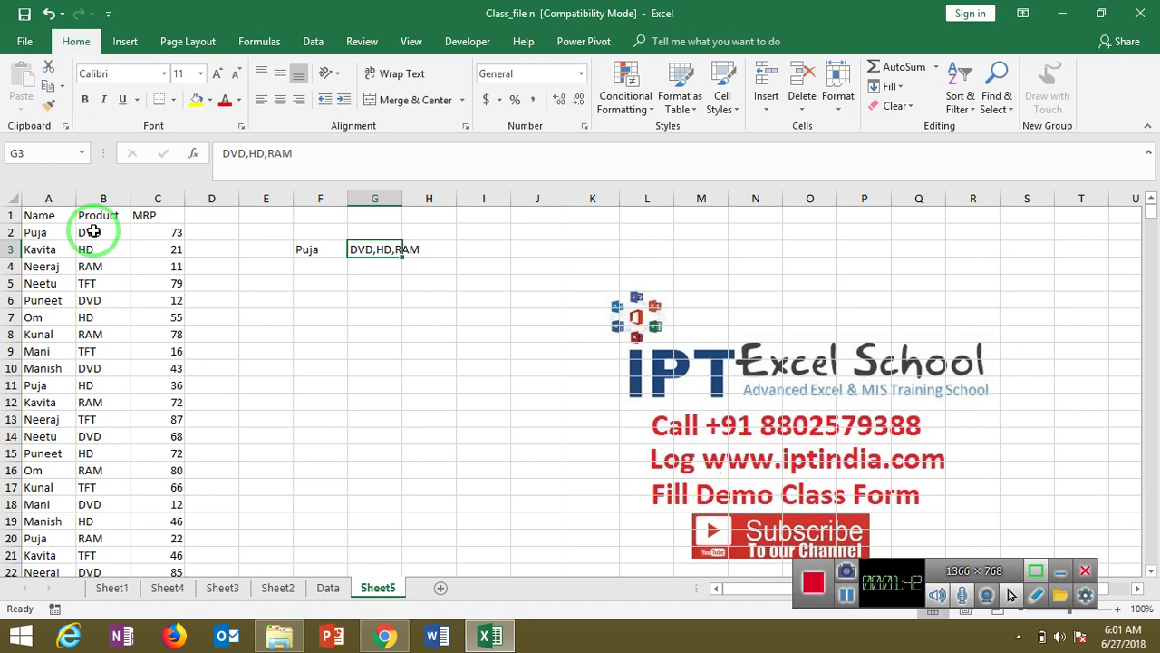
# Edit G3 to read DVD-3,HD,RAM, then switch to the Developer tab
pyautogui.click(245, 153)
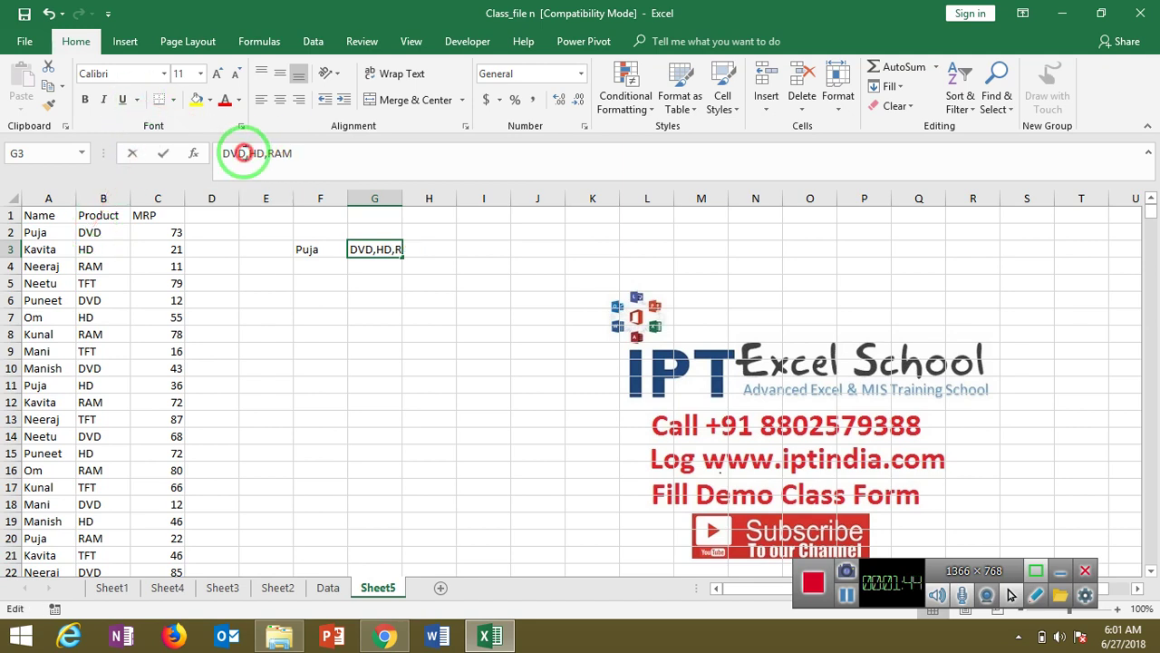
pyautogui.write('-3')
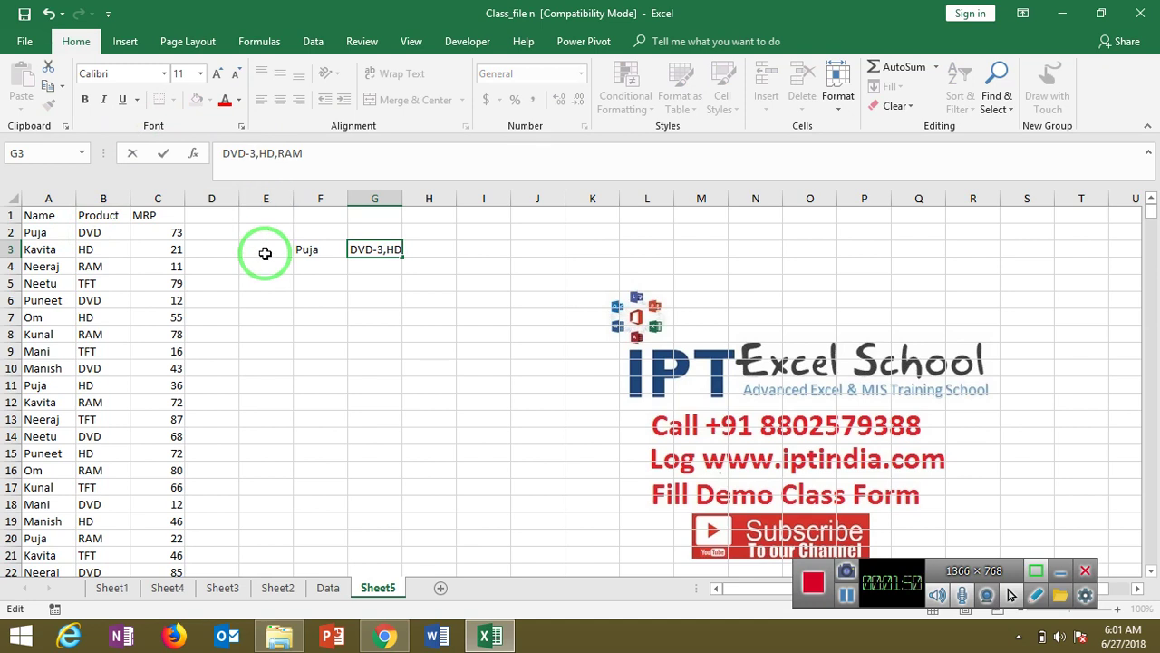
pyautogui.press('Return')
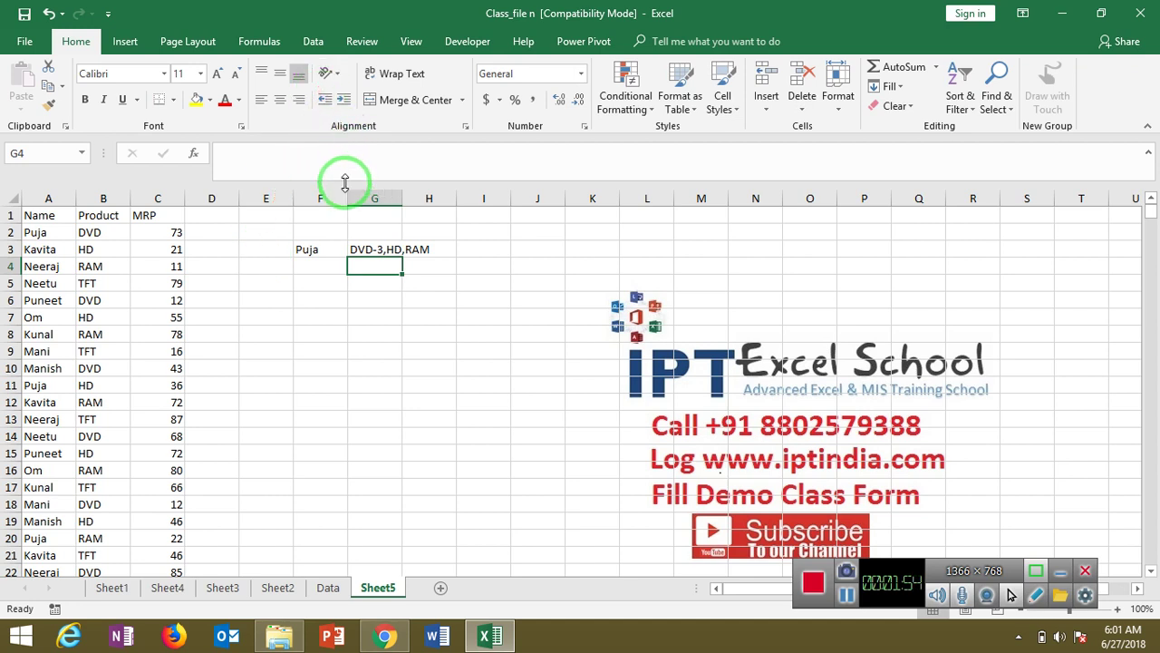
pyautogui.moveTo(345, 178); pyautogui.dragTo(351, 166)
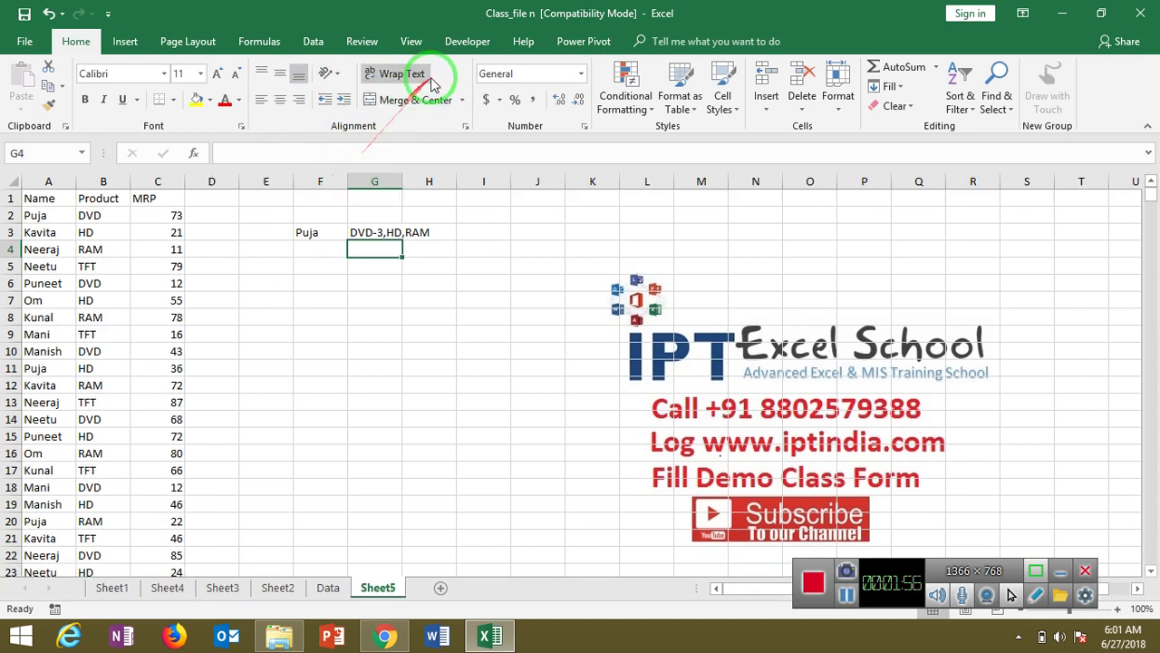
pyautogui.click(462, 42)
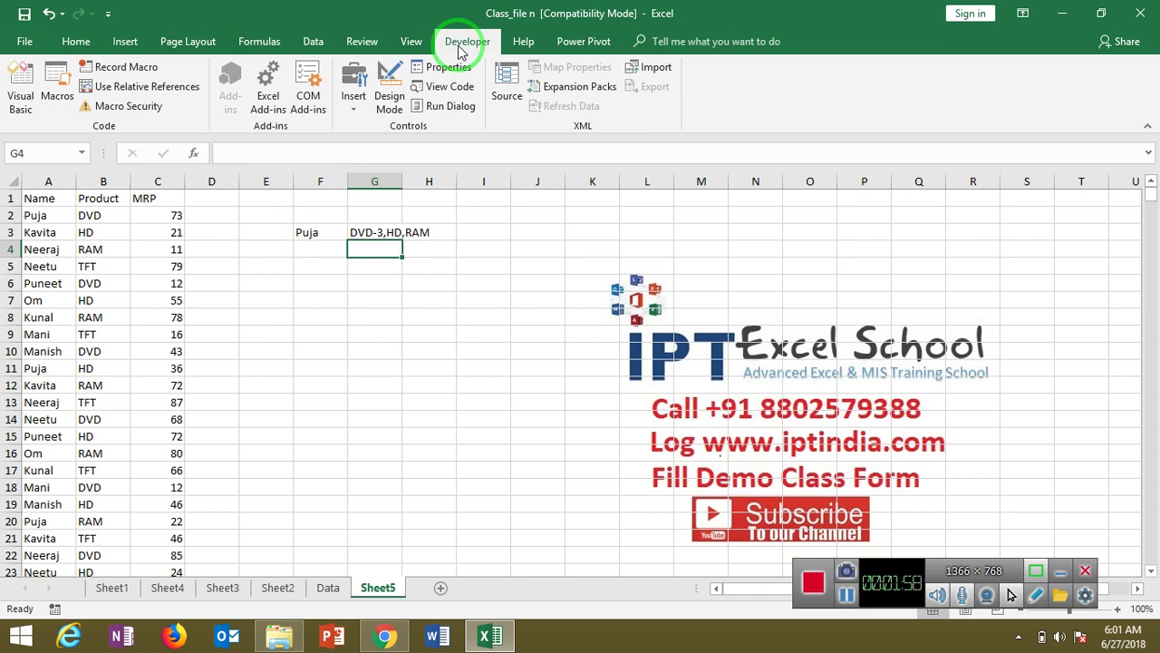
# Insert a new VBA module and start Function VL_C with argument n As Variant
pyautogui.click(20, 101)
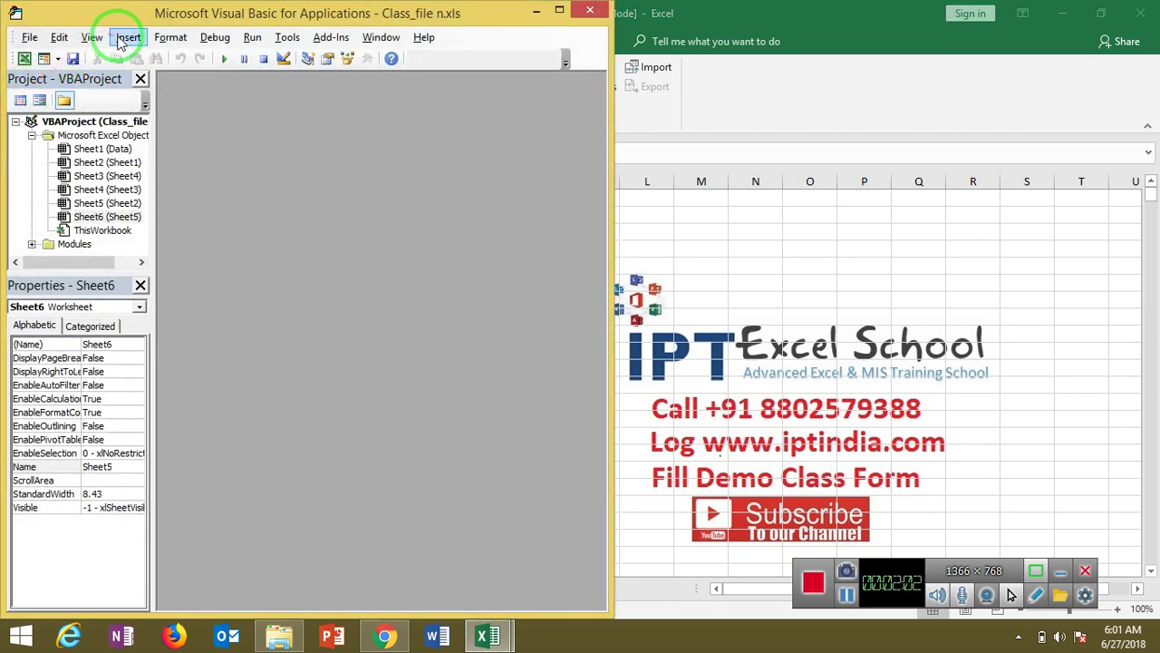
pyautogui.click(128, 37)
pyautogui.click(143, 98)
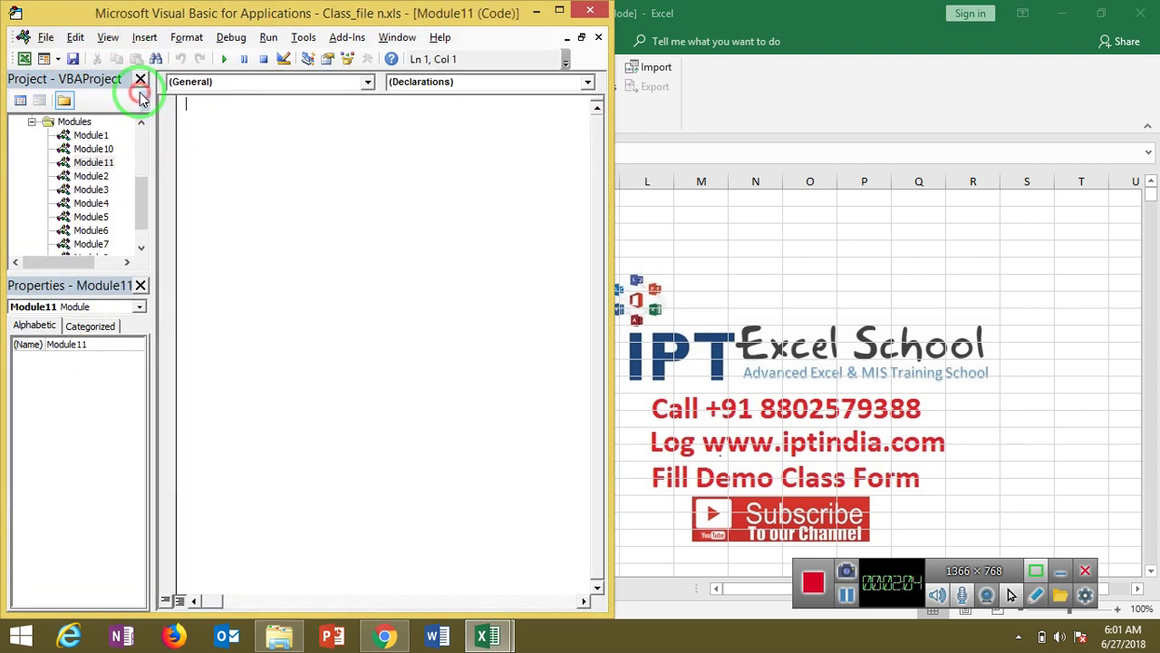
pyautogui.write('function ')
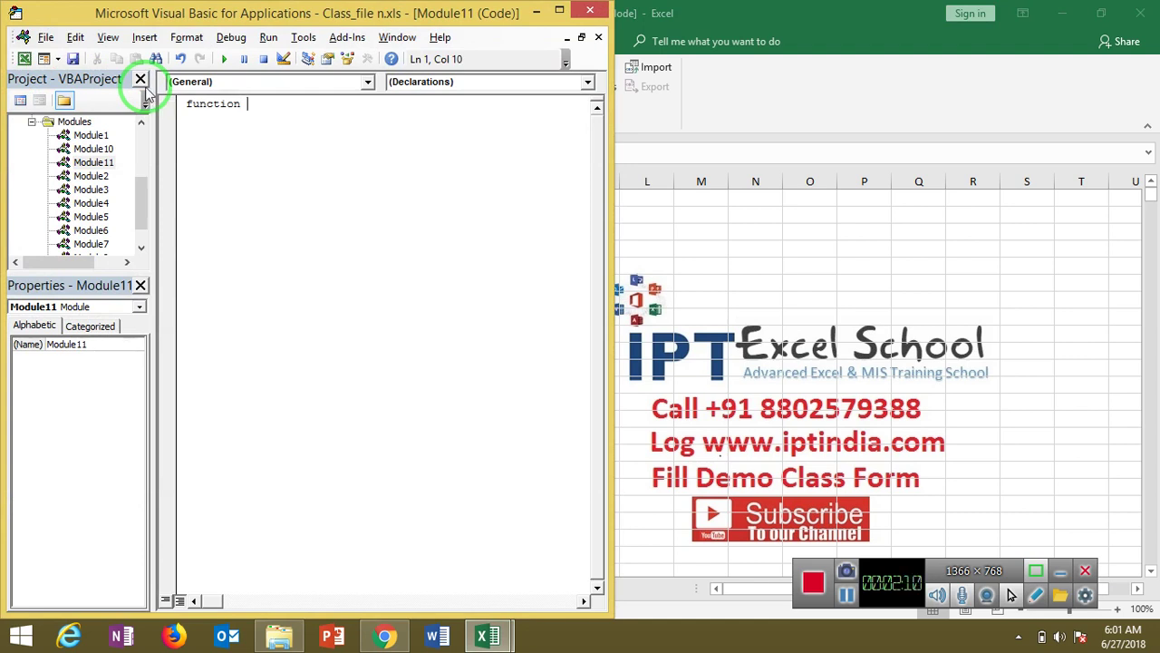
pyautogui.write('VLC')
pyautogui.press('BackSpace')
pyautogui.write('_C(')
pyautogui.write('n')
pyautogui.write(' as ver')
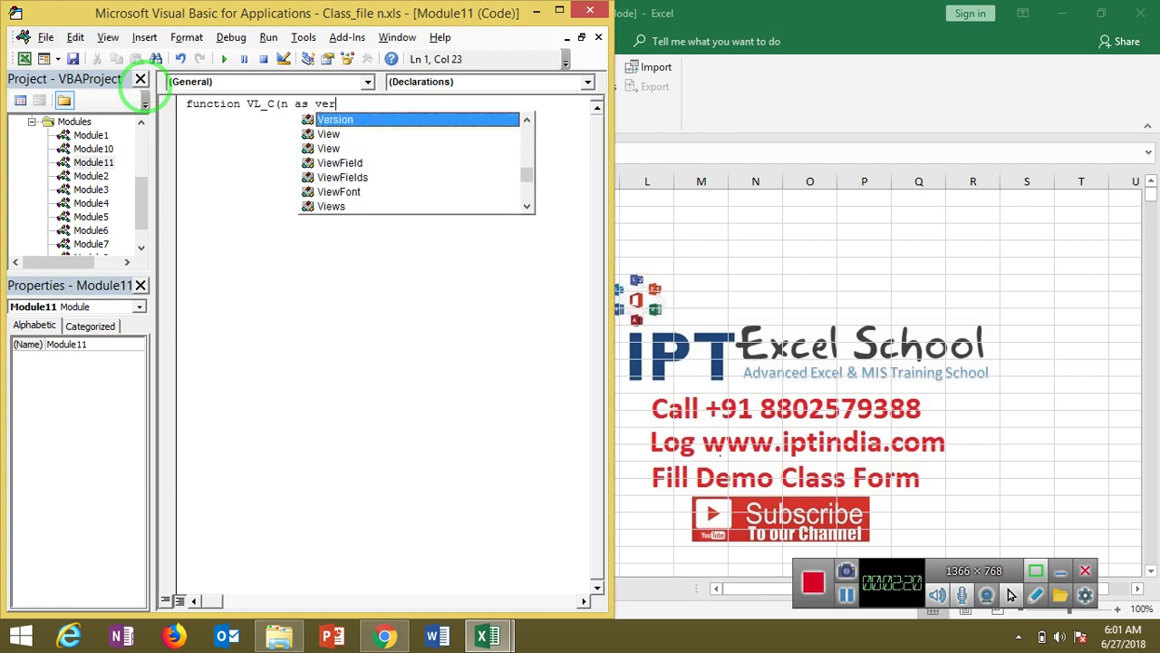
pyautogui.press('BackSpace')
pyautogui.press('BackSpace')
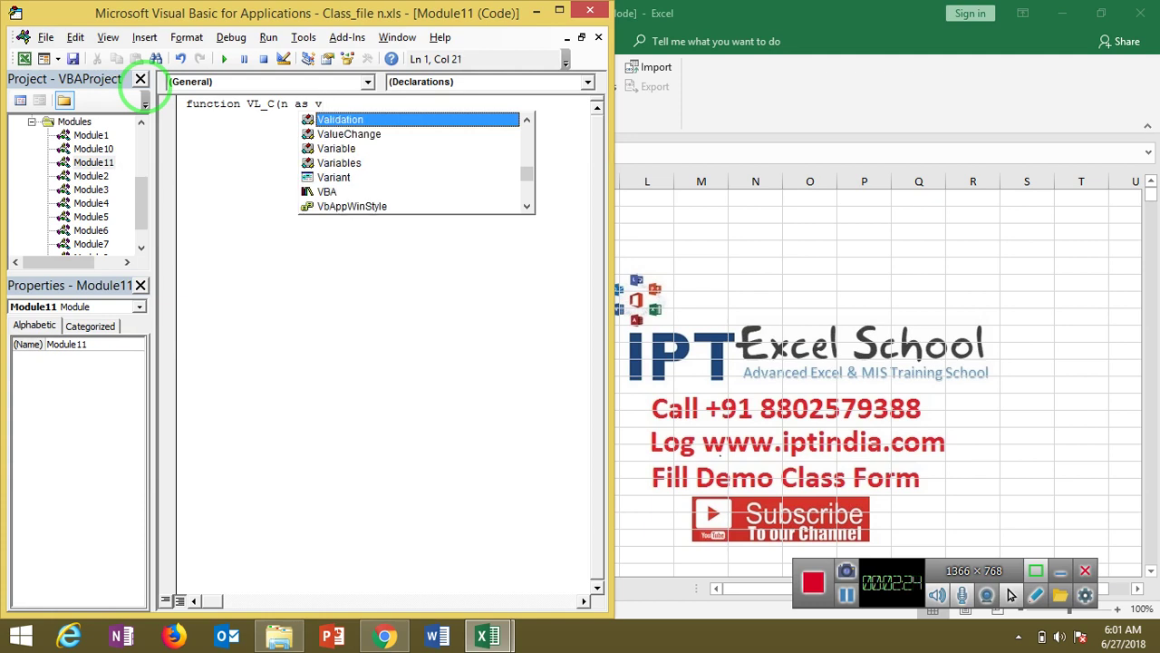
pyautogui.press('Down')
pyautogui.press('Down')
pyautogui.press('Down')
pyautogui.press('Down')
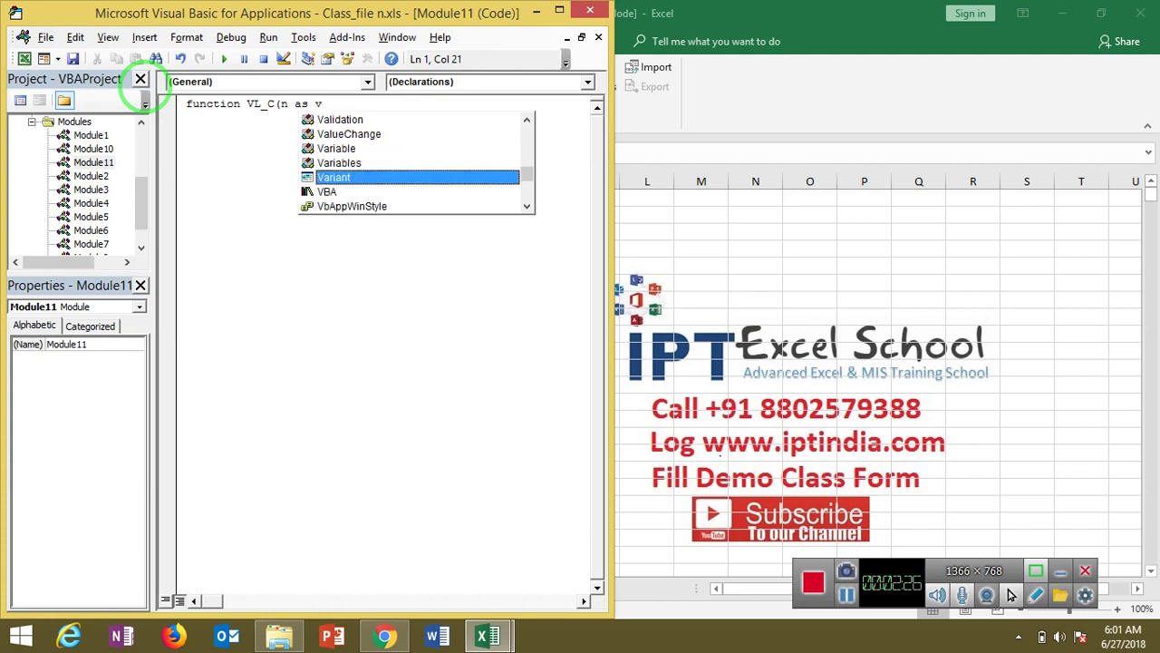
pyautogui.press('Tab')
# Add the r As Range argument, complete the declaration with End Function, and return to Excel
pyautogui.write(',')
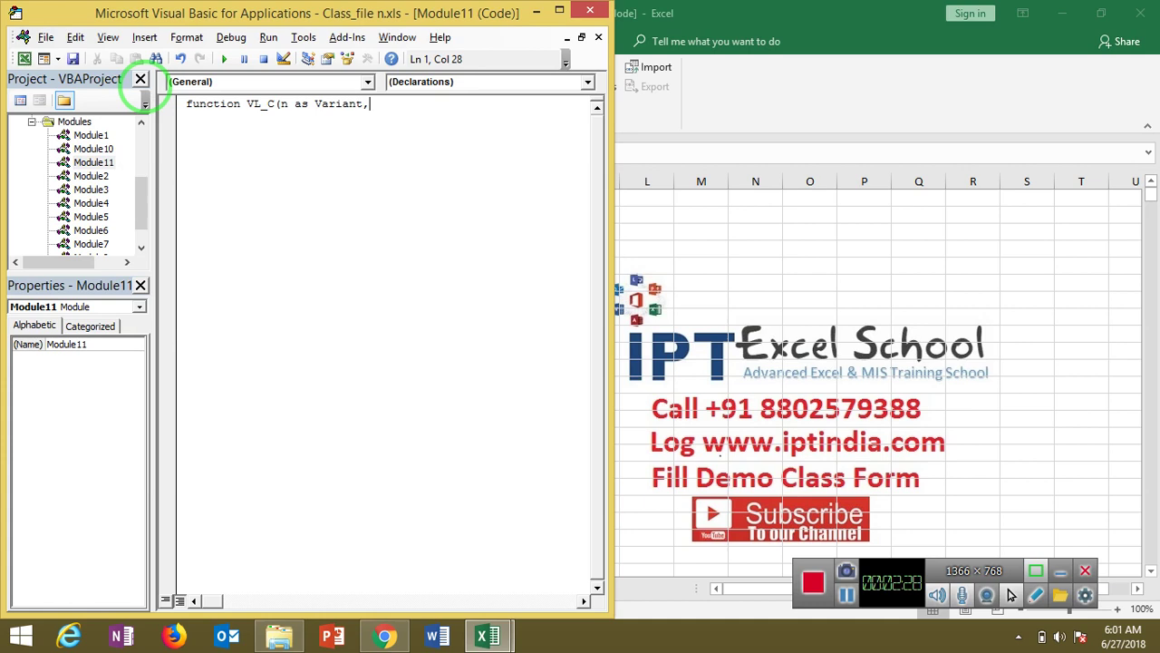
pyautogui.write('k')
pyautogui.press('BackSpace')
pyautogui.write('r as ra')
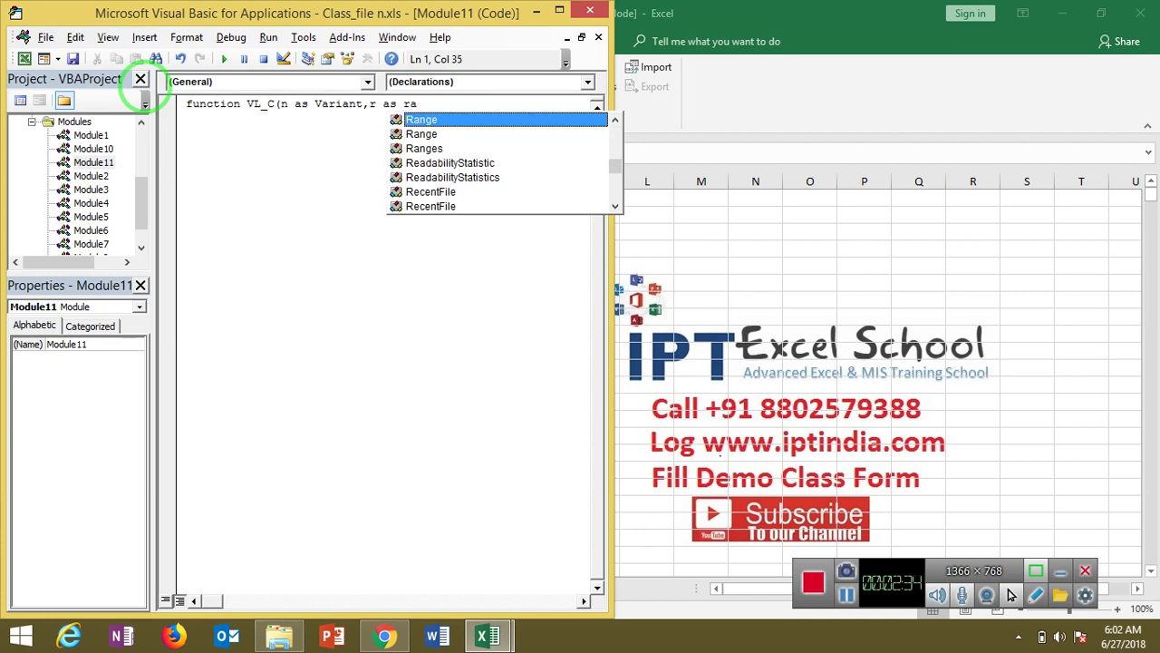
pyautogui.press('Down')
pyautogui.press('Tab')
pyautogui.write(')')
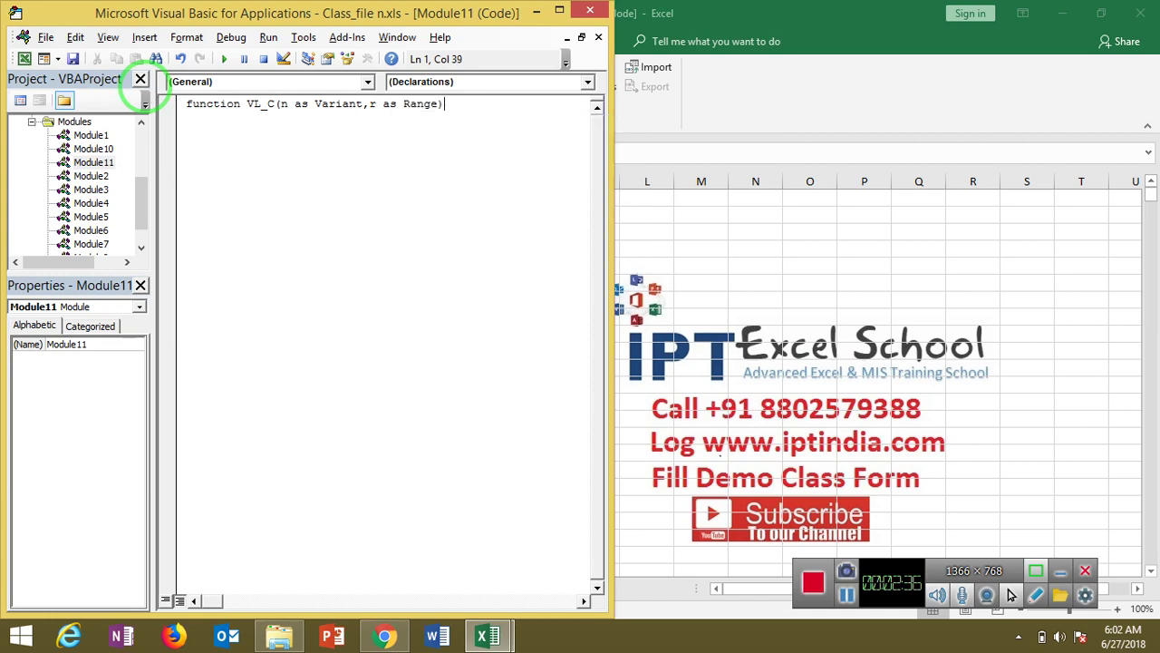
pyautogui.press('Return')
pyautogui.hotkey('alt', 'F11')
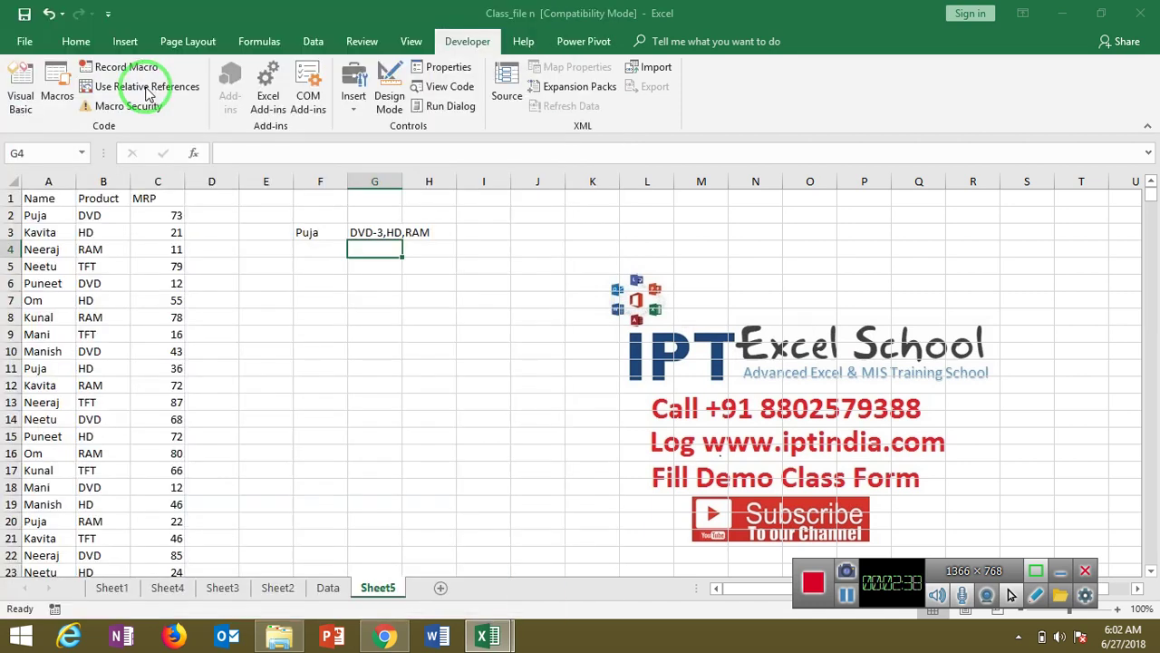
# Enter =VL_C(F3,A2:A620) in G3 for Puja, which returns 0
pyautogui.click(368, 231)
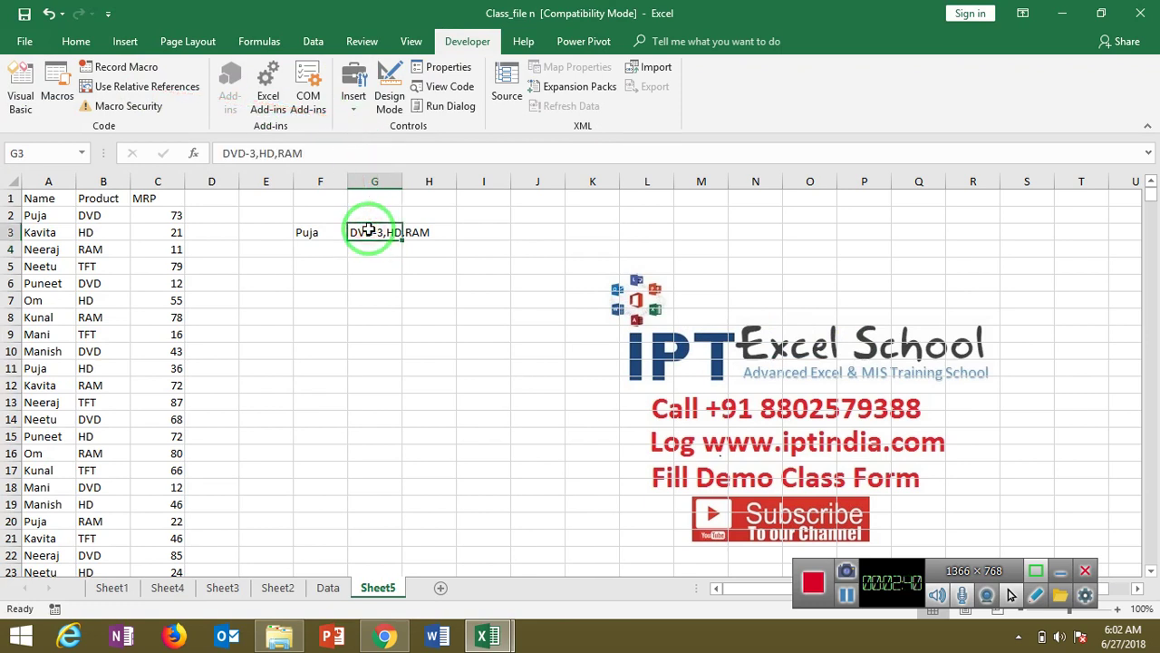
pyautogui.write('=v')
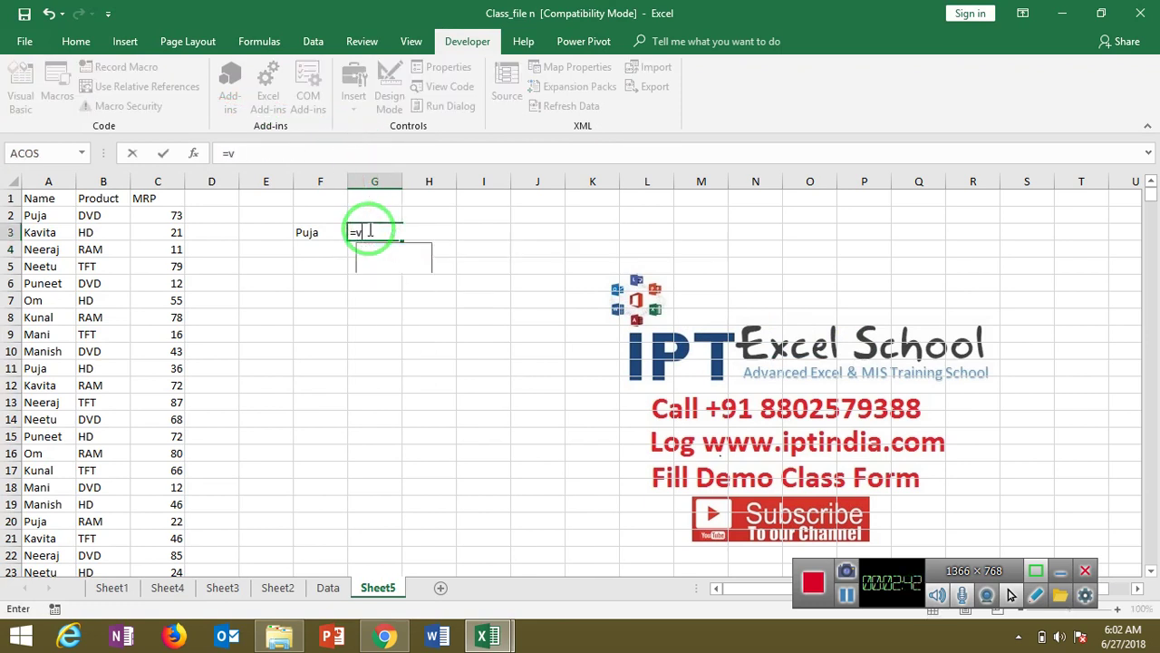
pyautogui.write('l')
pyautogui.press('Tab')
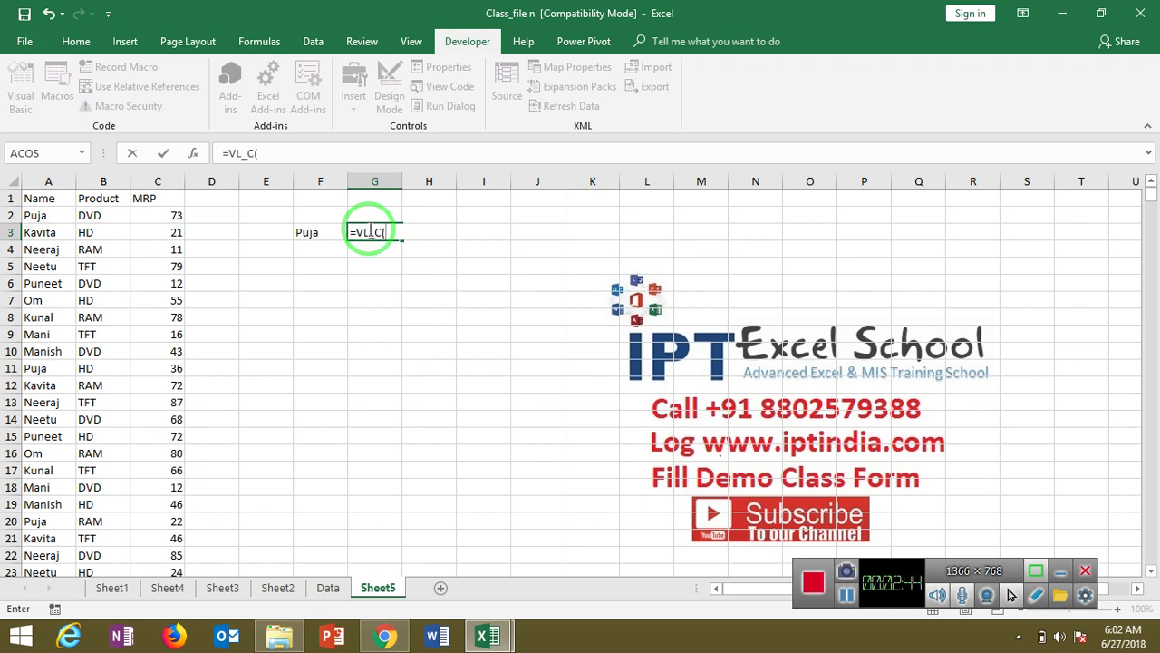
pyautogui.press('Left')
pyautogui.write(',')
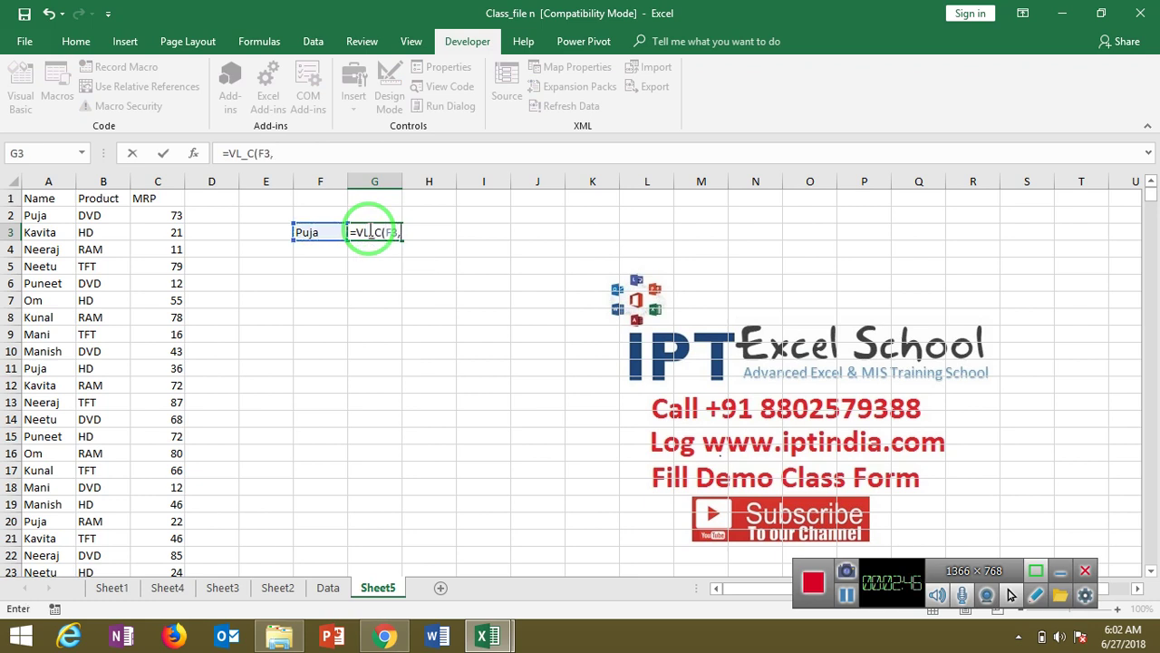
pyautogui.press('Left')
pyautogui.press('Left')
pyautogui.press('Left')
pyautogui.press('Left')
pyautogui.press('Left')
pyautogui.press('Left')
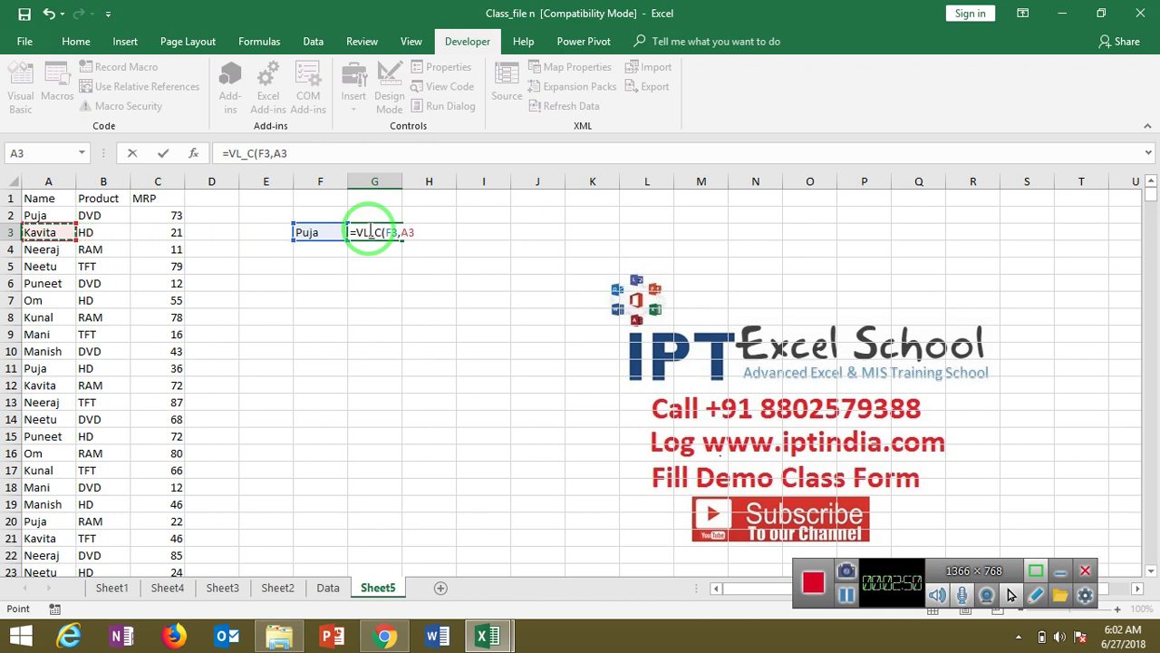
pyautogui.press('Up')
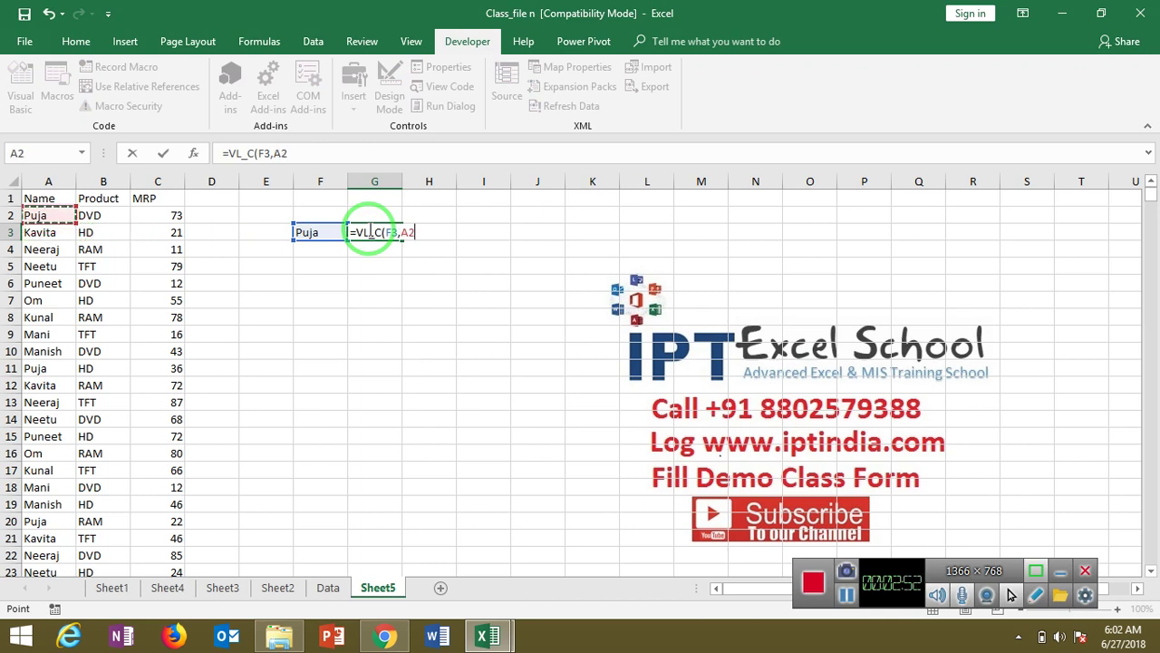
pyautogui.hotkey('ctrl', 'shift', 'Down')
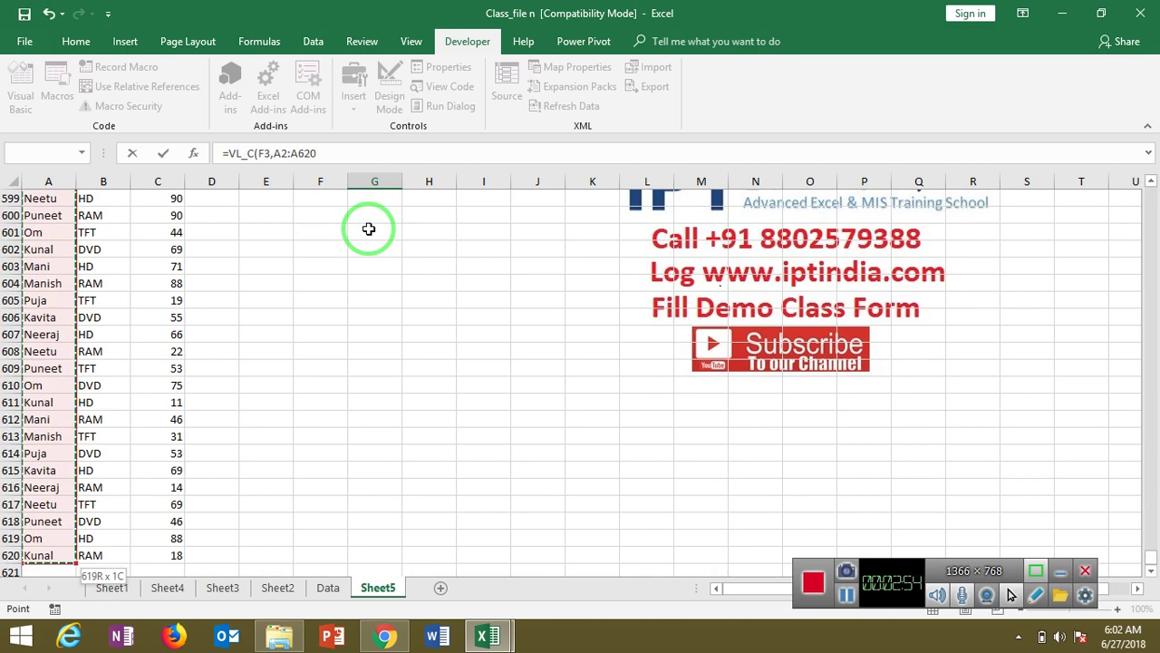
pyautogui.press('Return')
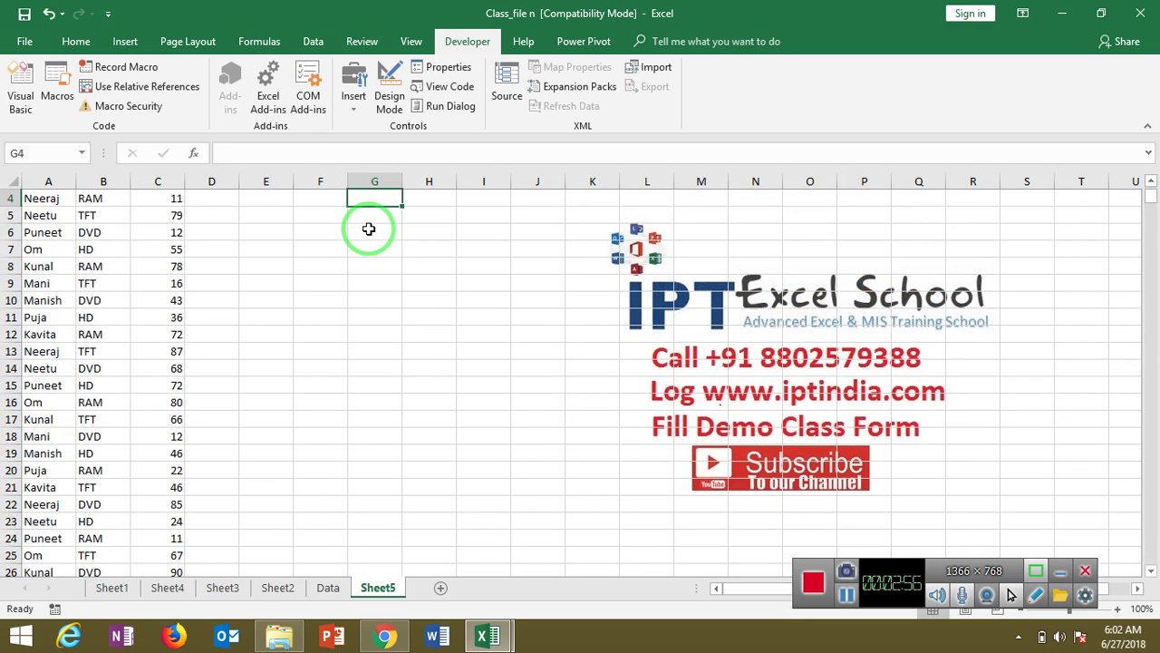
pyautogui.press('Up')
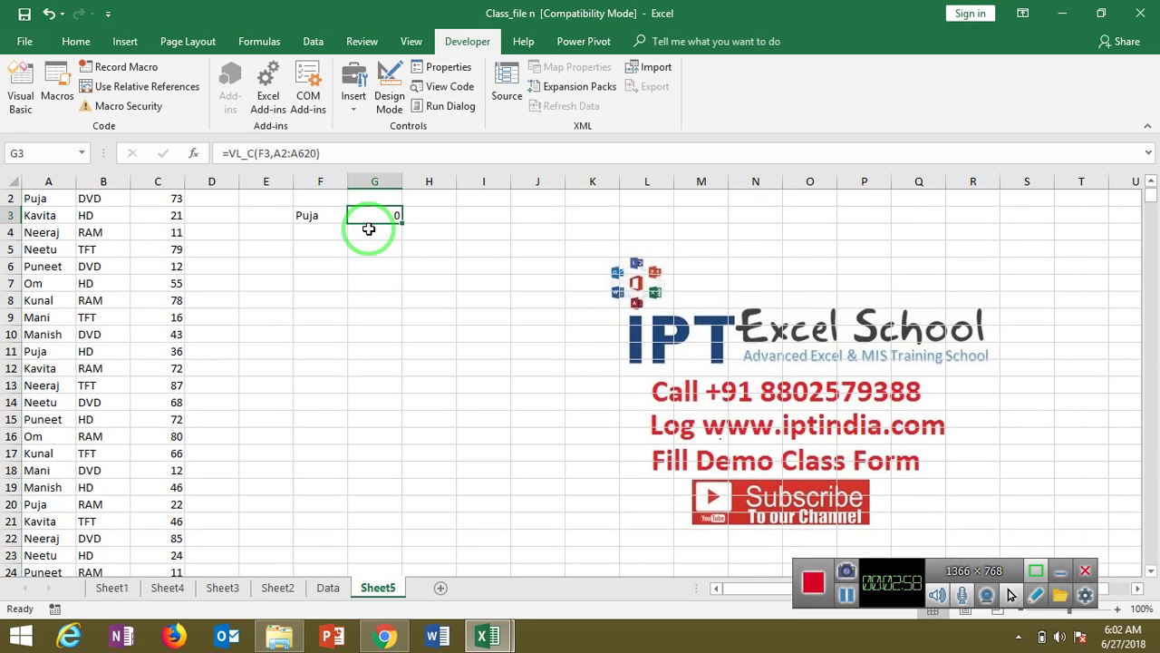
# Switch to the VBA editor and add blank lines inside the VL_C body
pyautogui.hotkey('alt', 'F11')
pyautogui.press('Return')
pyautogui.press('Return')
pyautogui.press('Up')
pyautogui.press('Up')
# Declare c As New Collection and k As Range
pyautogui.write('dim ')
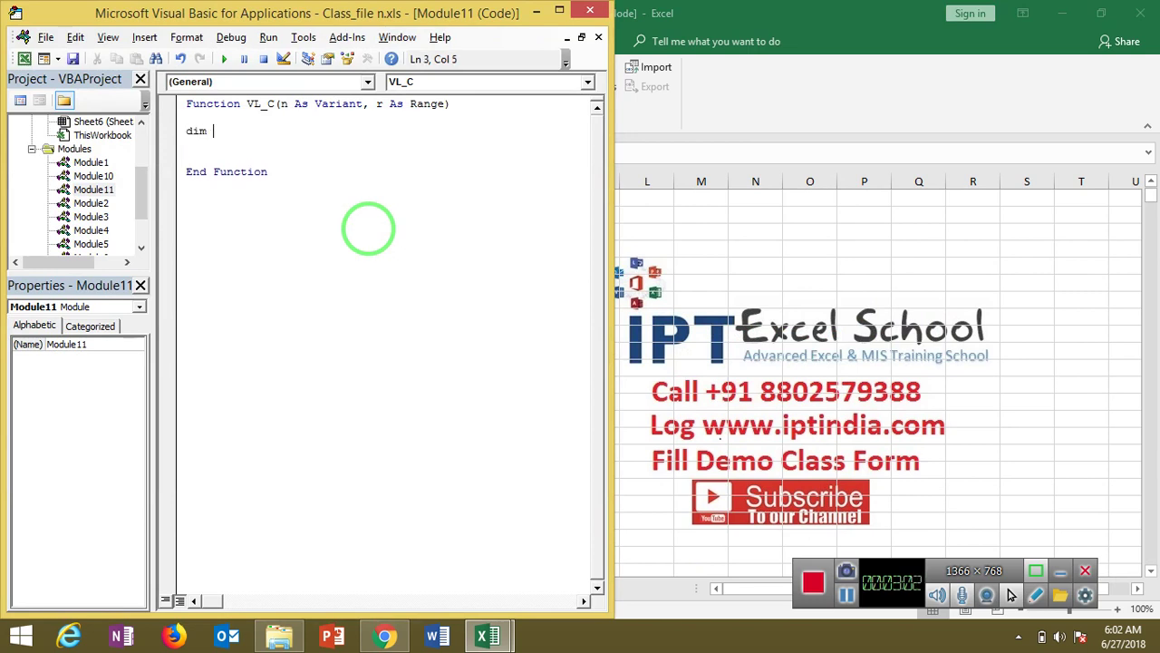
pyautogui.write('c as ')
pyautogui.write('new c')
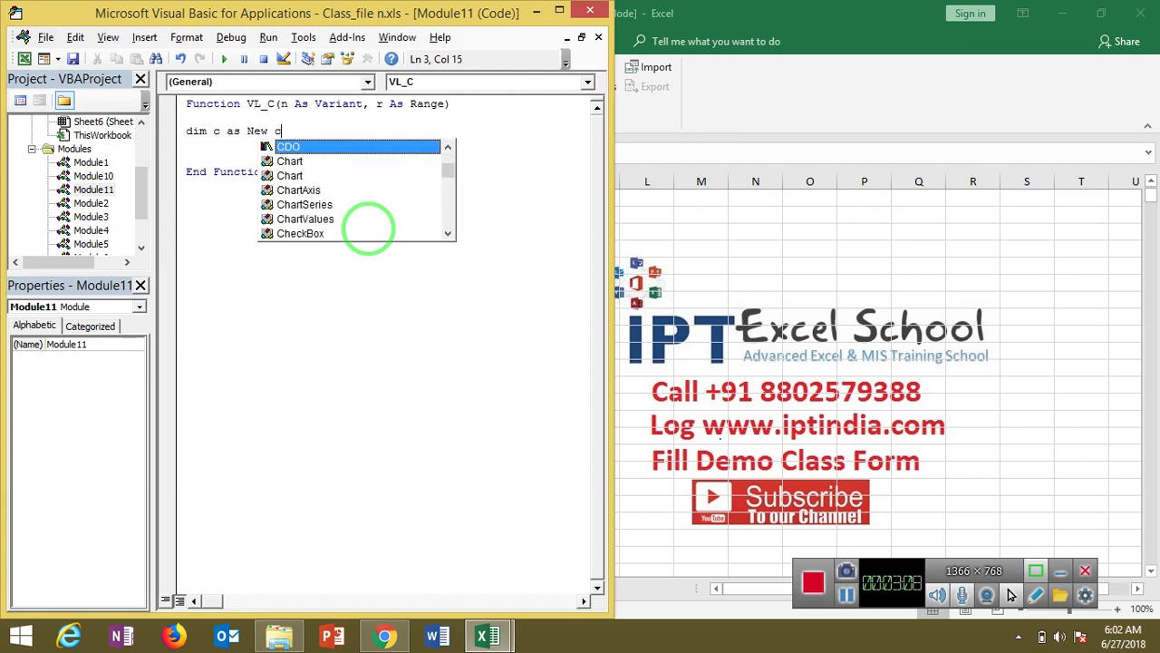
pyautogui.write('ol')
pyautogui.press('Tab')
pyautogui.press('Return')
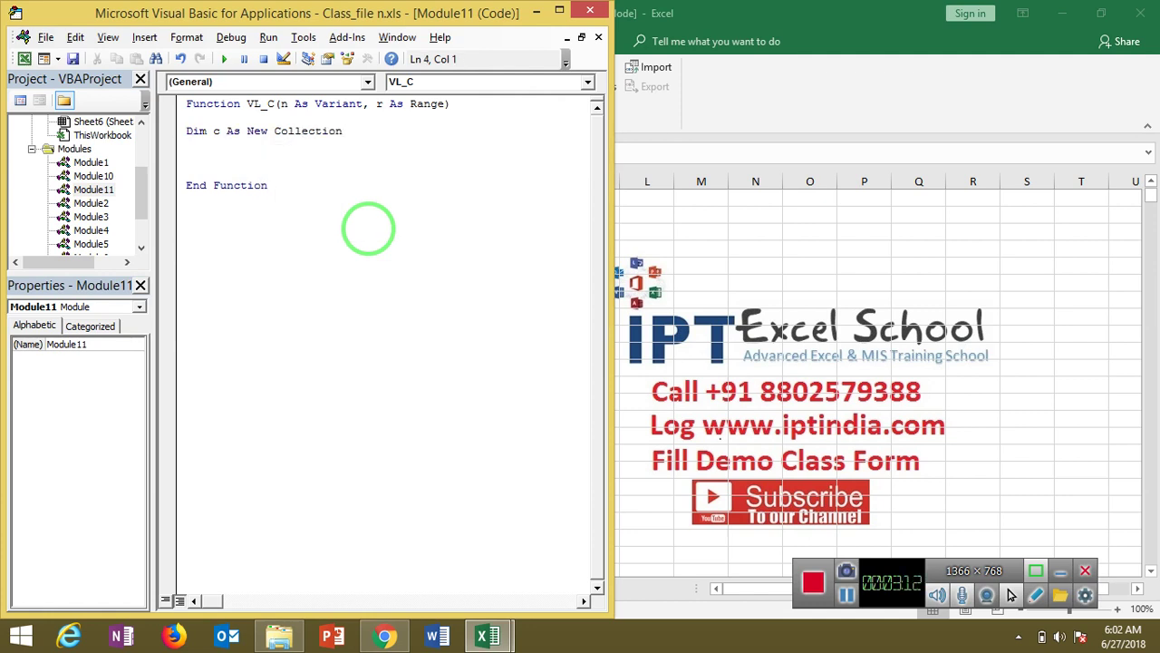
pyautogui.write('dim')
pyautogui.write(' k as ')
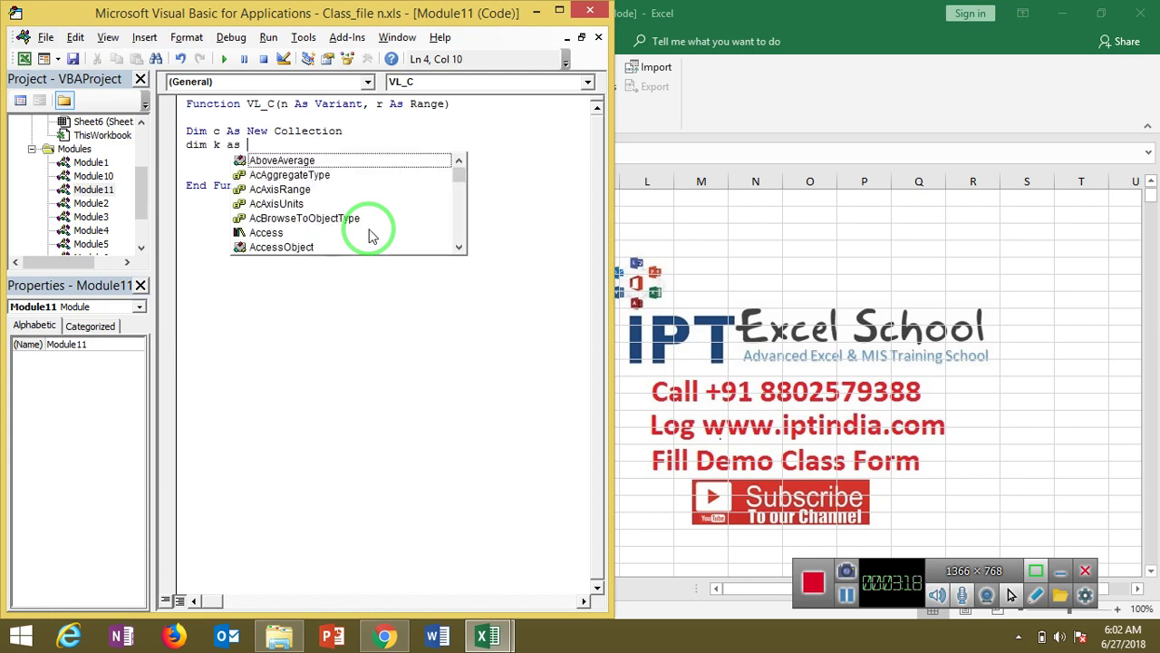
pyautogui.write('ra')
pyautogui.press('Return')
pyautogui.press('Return')
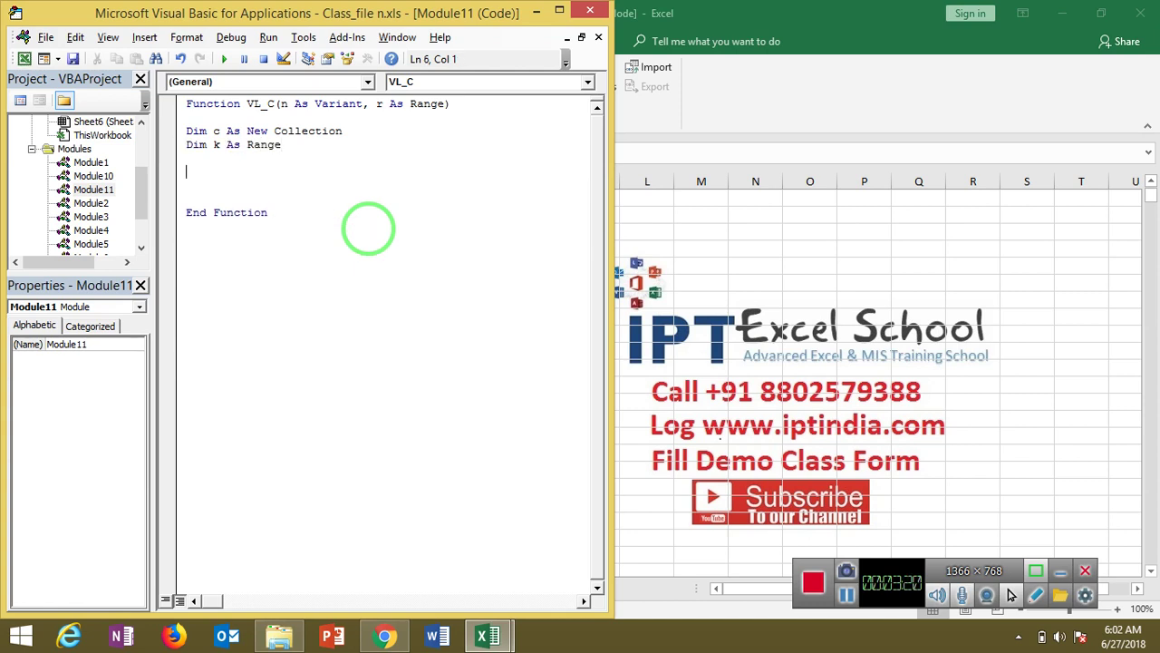
pyautogui.press('Return')
# Add For Each k In r with If k.Value = n Then, beginning a c.Add line
pyautogui.write('for each k in r')
pyautogui.press('Return')
pyautogui.press('Return')
pyautogui.write('if k')
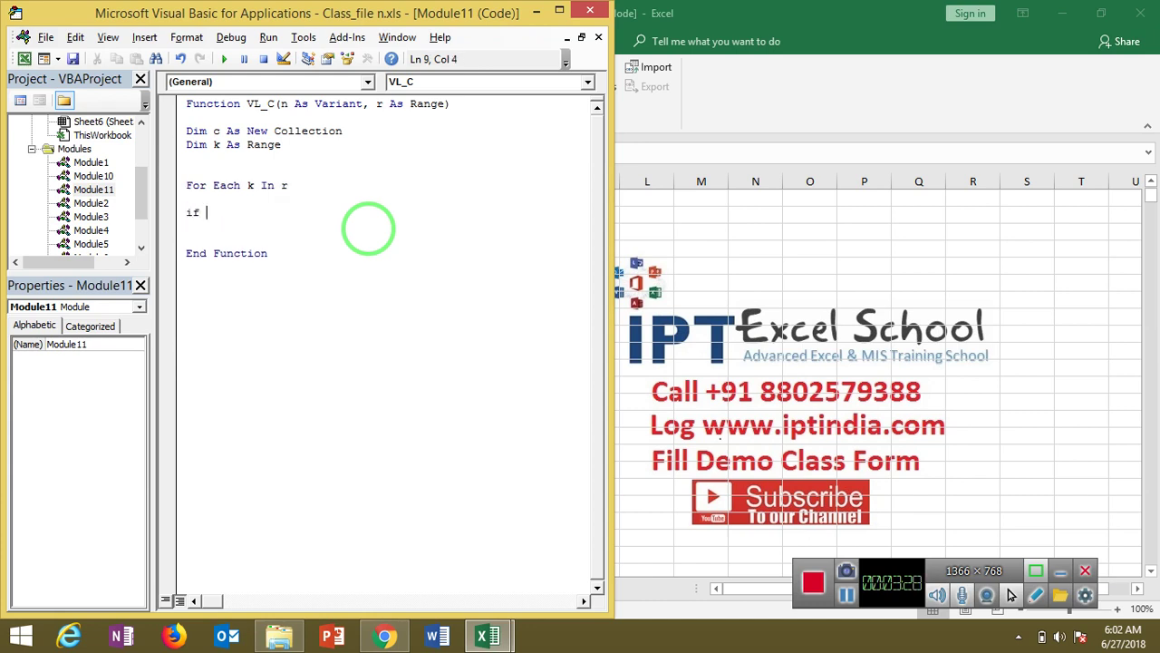
pyautogui.write('.v')
pyautogui.press('Down')
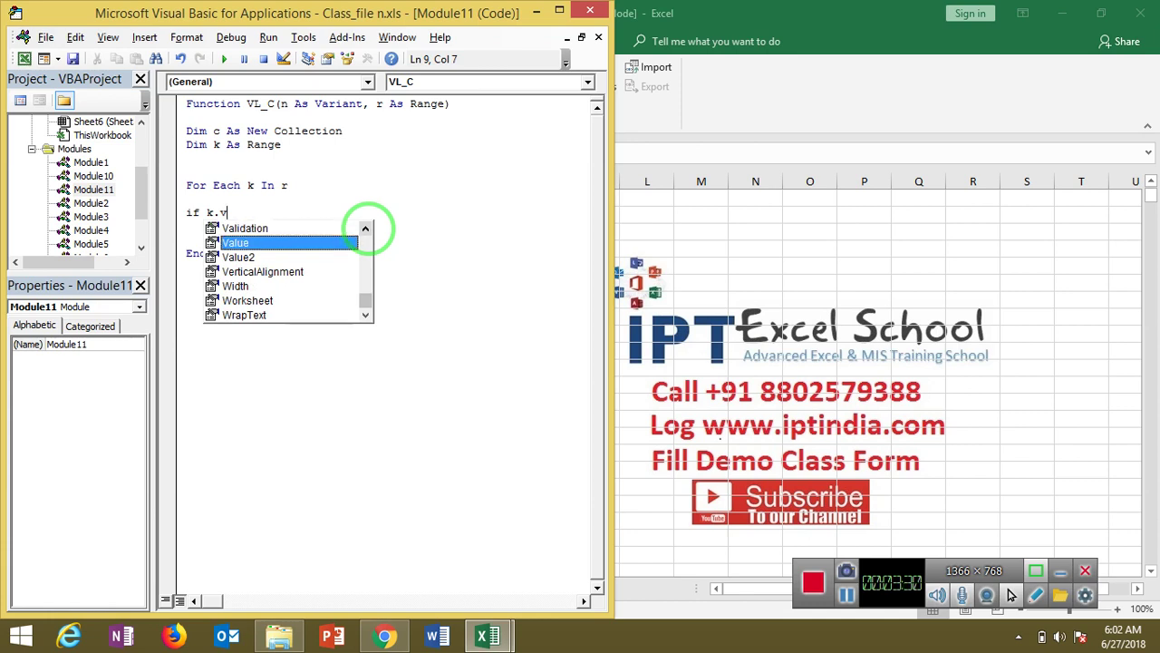
pyautogui.press('Tab')
pyautogui.write('=n ')
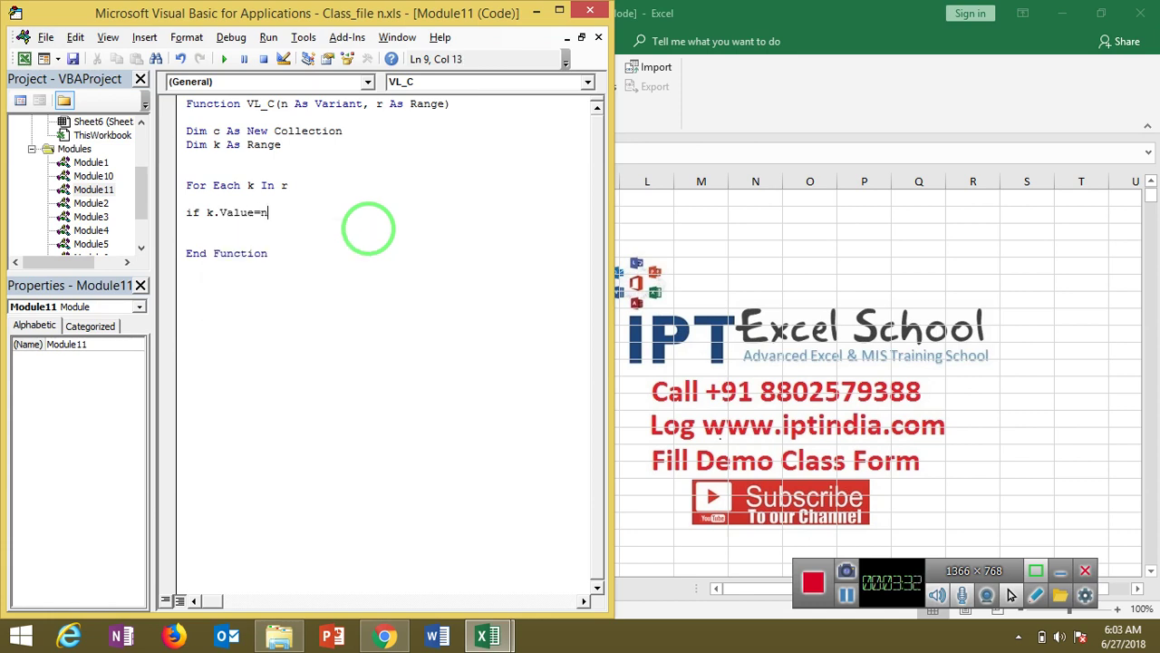
pyautogui.write('then')
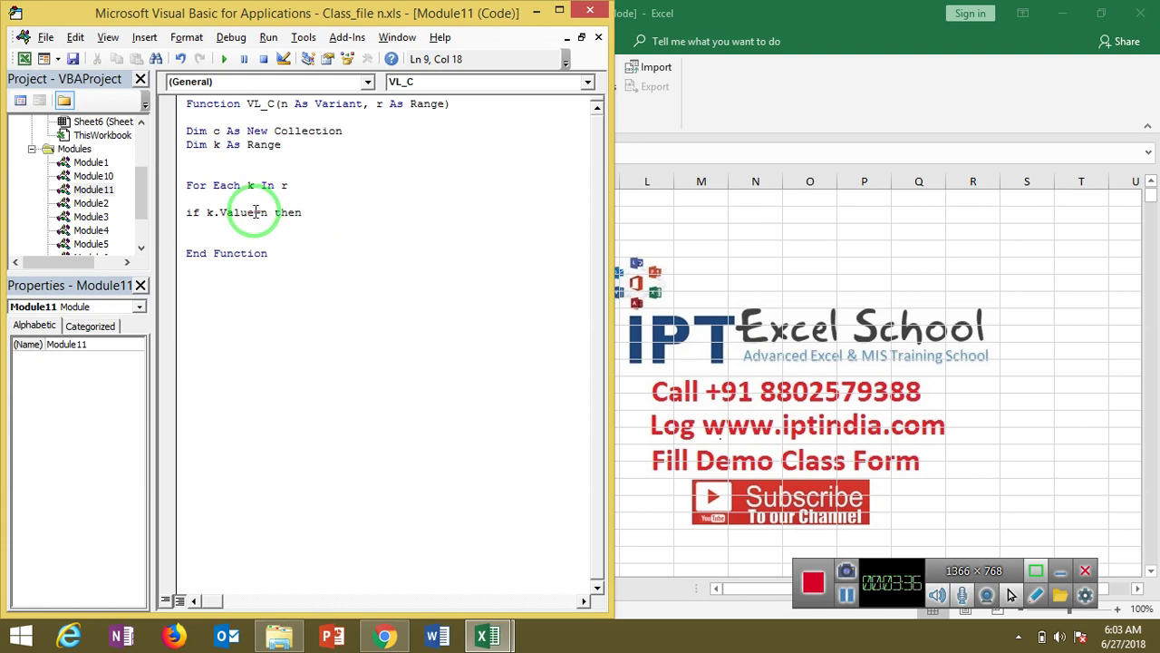
pyautogui.press('Return')
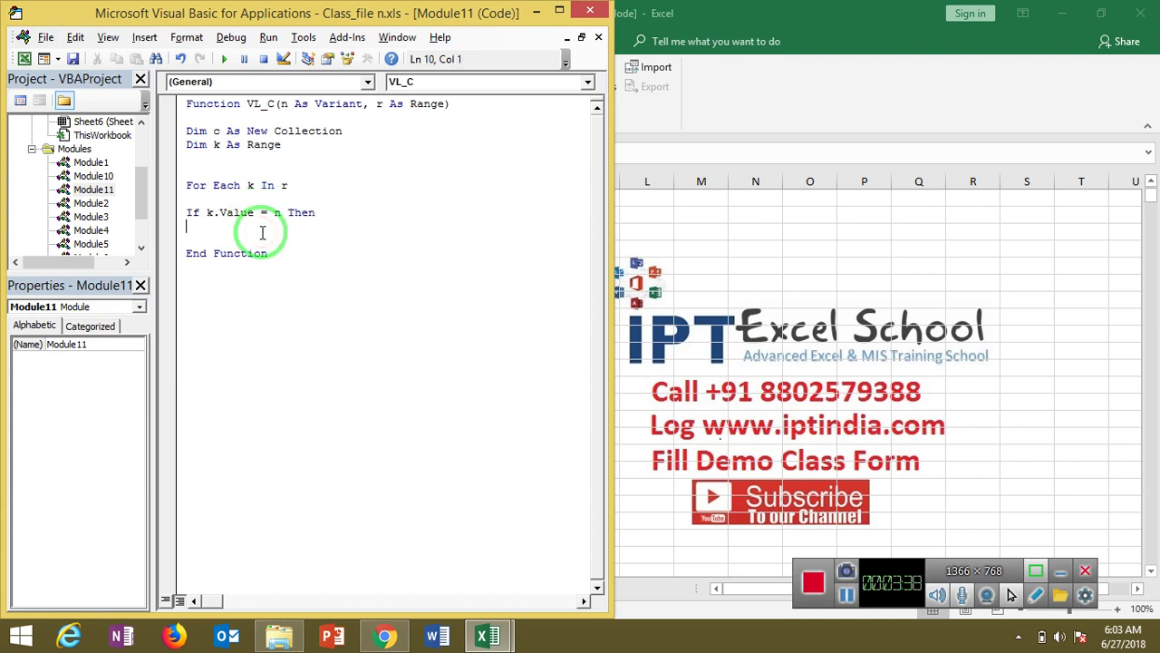
pyautogui.press('Return')
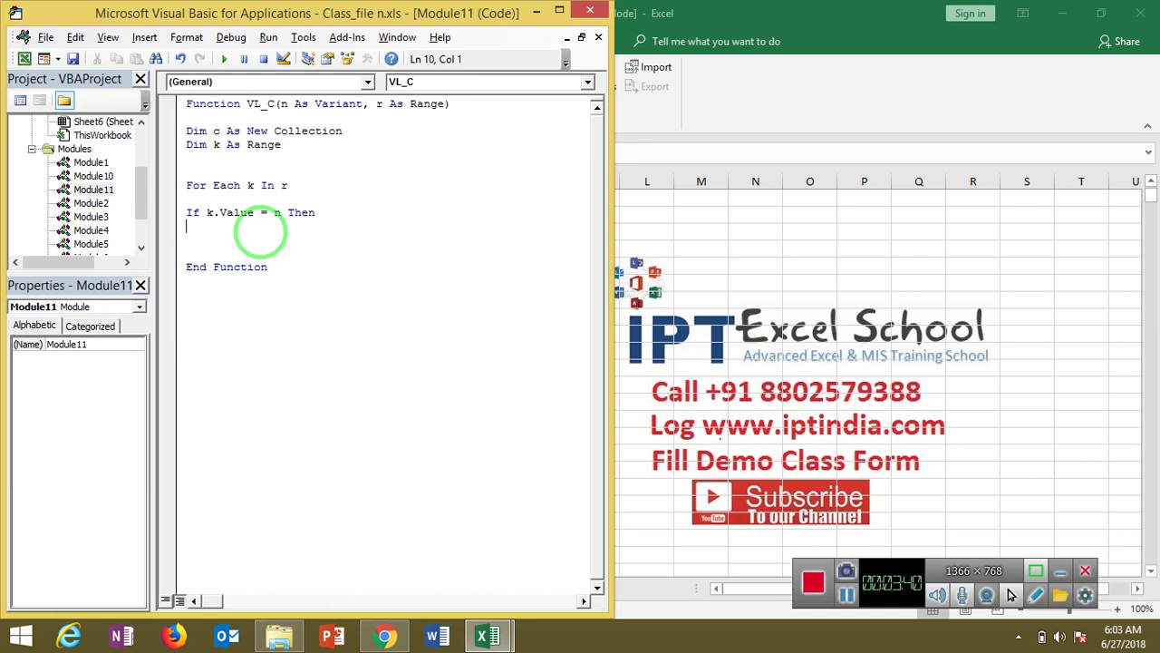
pyautogui.write('c.a')
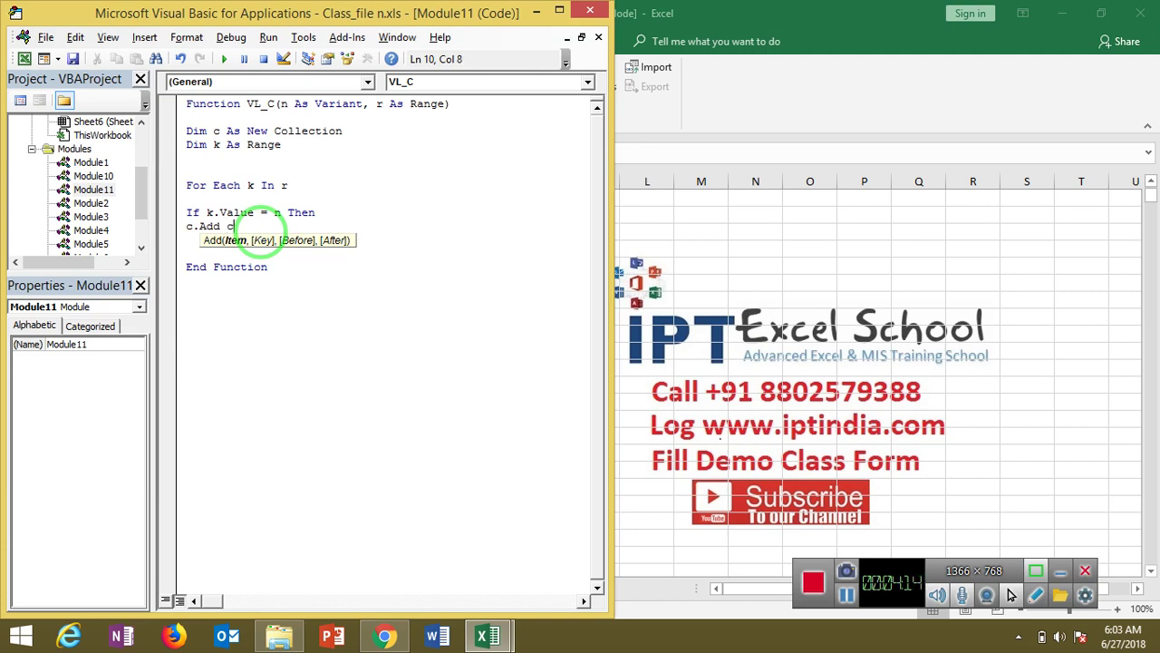
# Complete the line c.Add k.Value, CStr(k.Value) inside the If block
pyautogui.write('c')
pyautogui.press('BackSpace')
pyautogui.write('k')
pyautogui.write('.v')
pyautogui.press('Down')
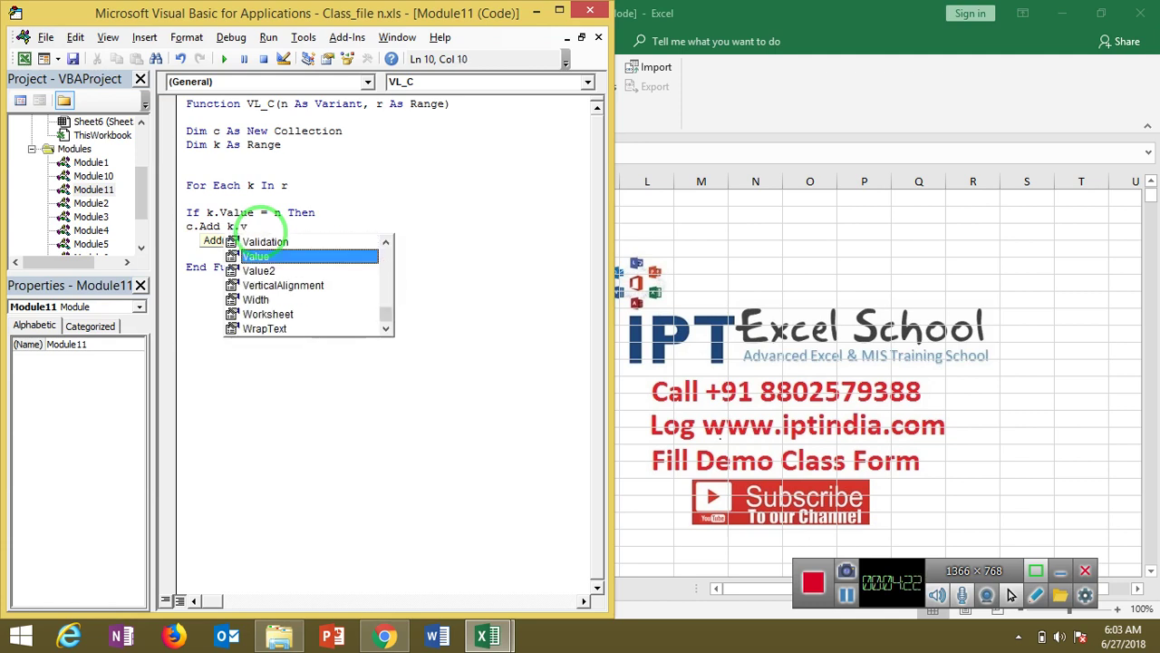
pyautogui.press('Tab')
pyautogui.write(',')
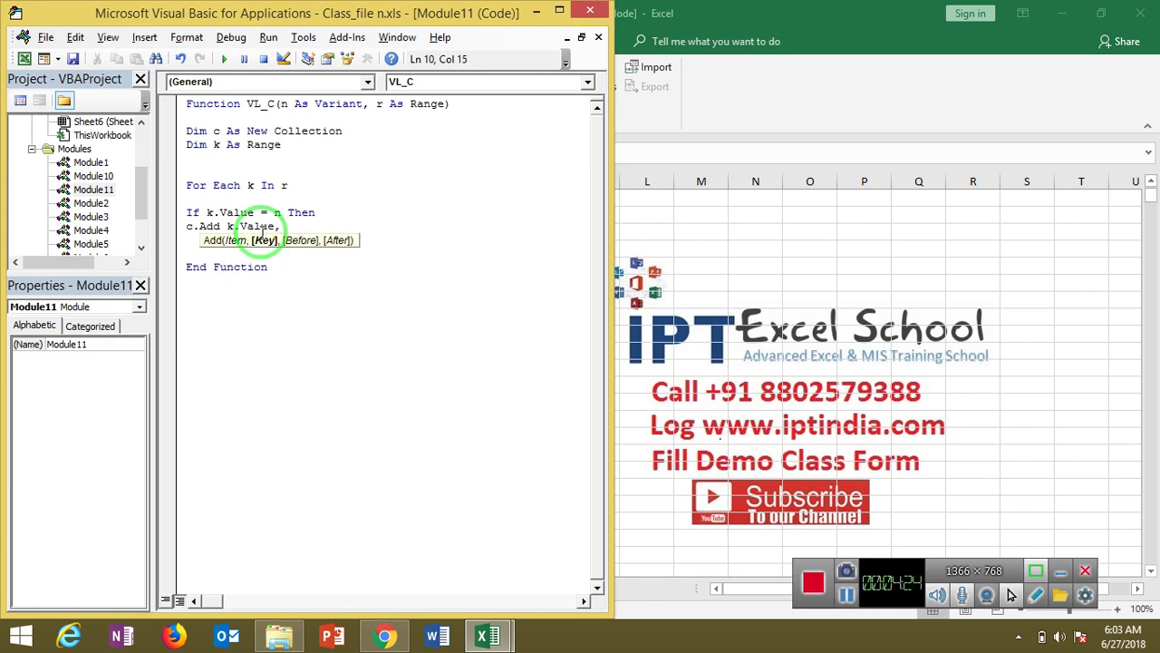
pyautogui.write('cstr')
pyautogui.write('(k')
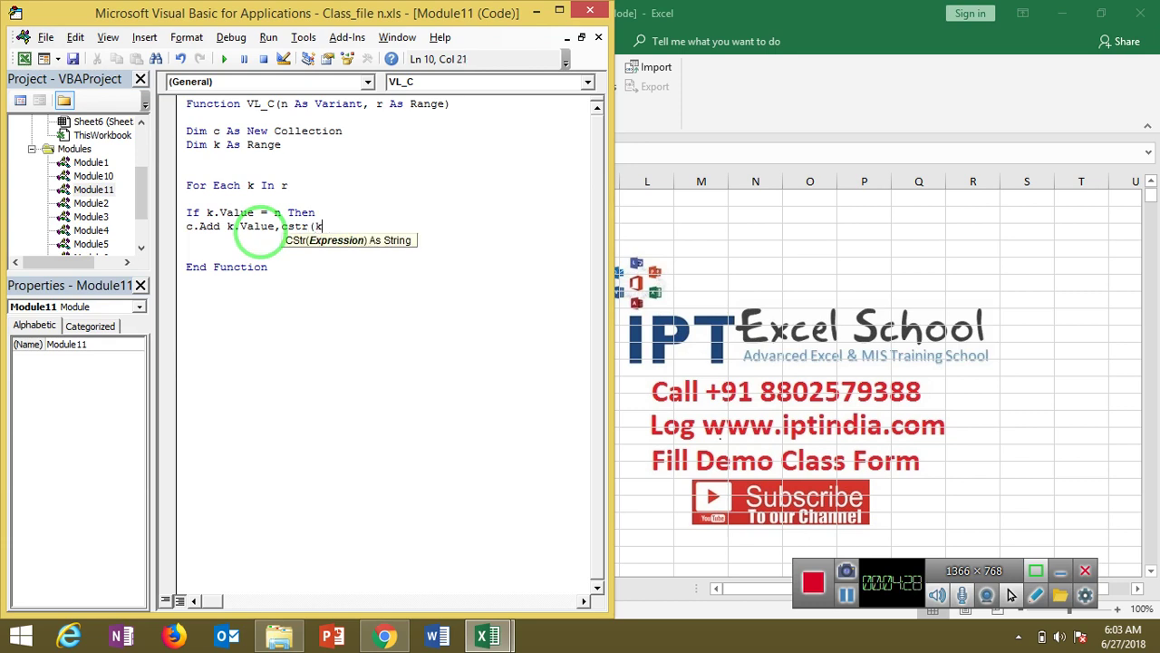
pyautogui.write('.')
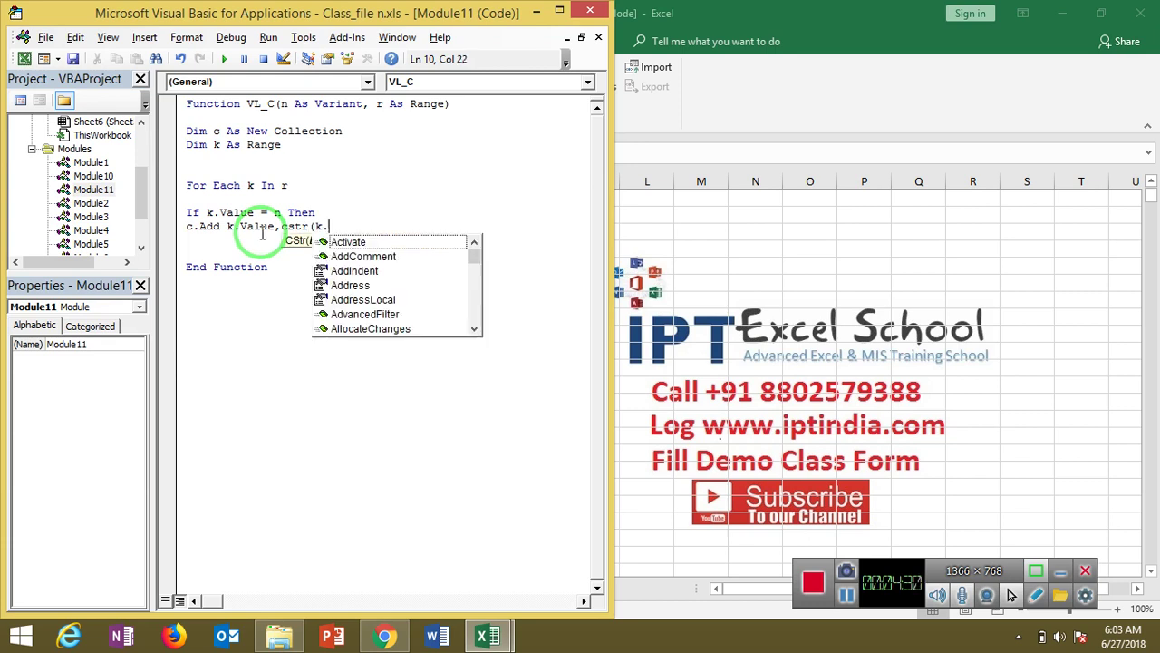
pyautogui.write('value')
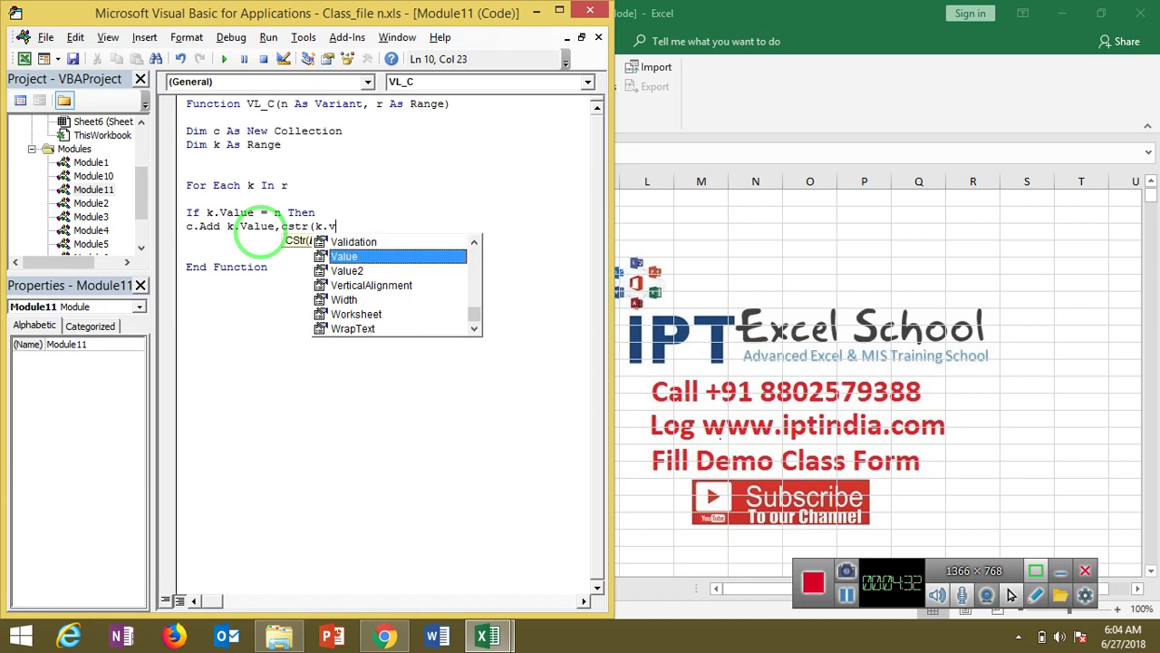
pyautogui.press('Tab')
pyautogui.write(')')
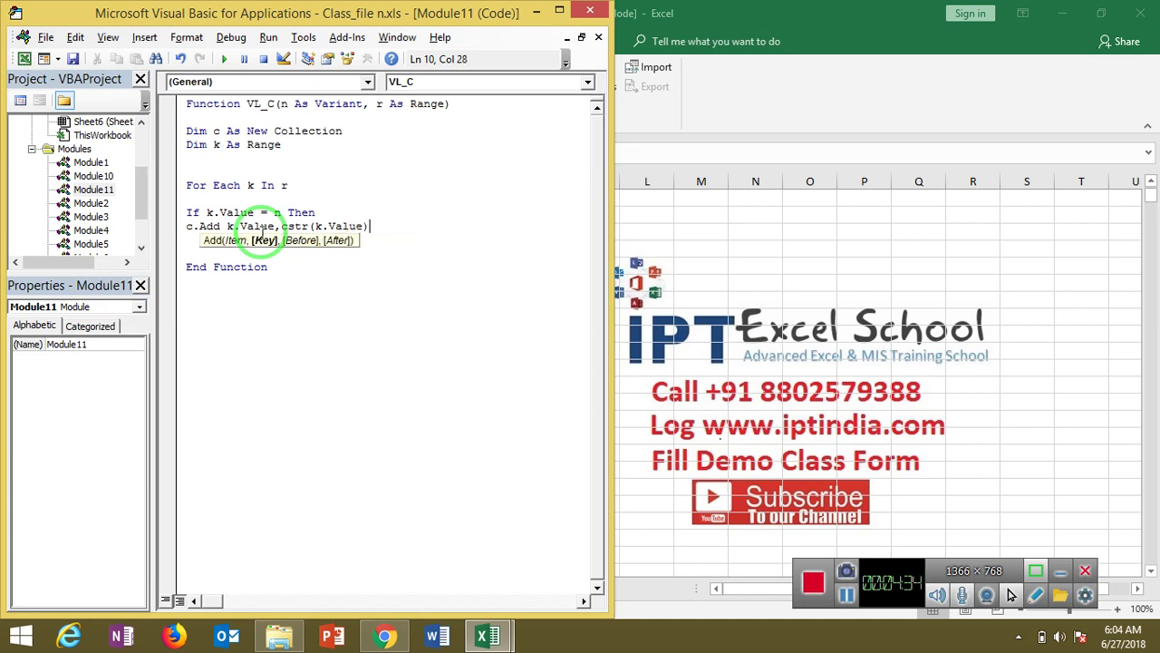
pyautogui.press('Return')
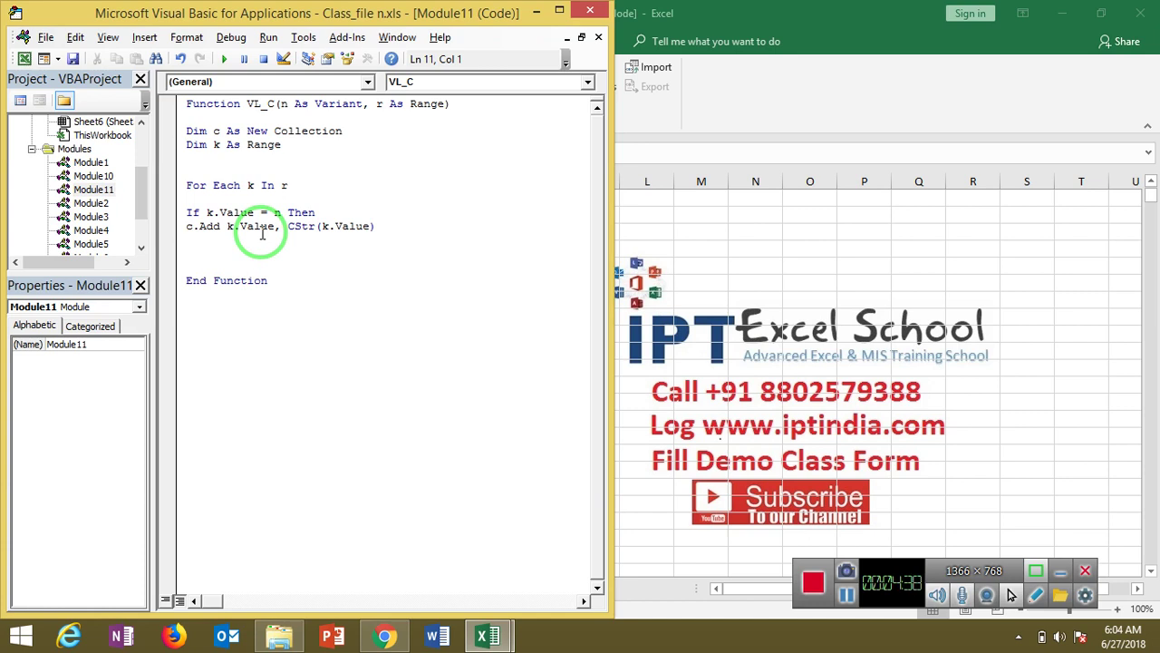
# Close the block with End If and Next k, leaving a blank line after
pyautogui.write('end if')
pyautogui.press('Return')
pyautogui.write('next r')
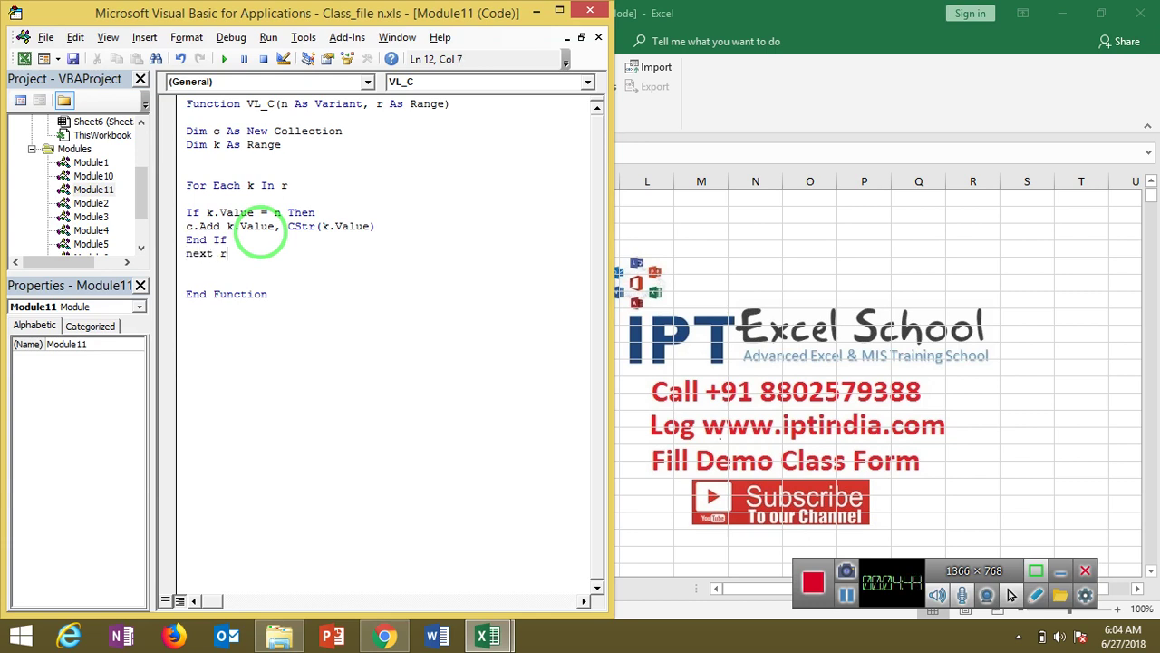
pyautogui.press('Return')
pyautogui.press('BackSpace')
pyautogui.press('BackSpace')
pyautogui.write('k')
pyautogui.press('Return')
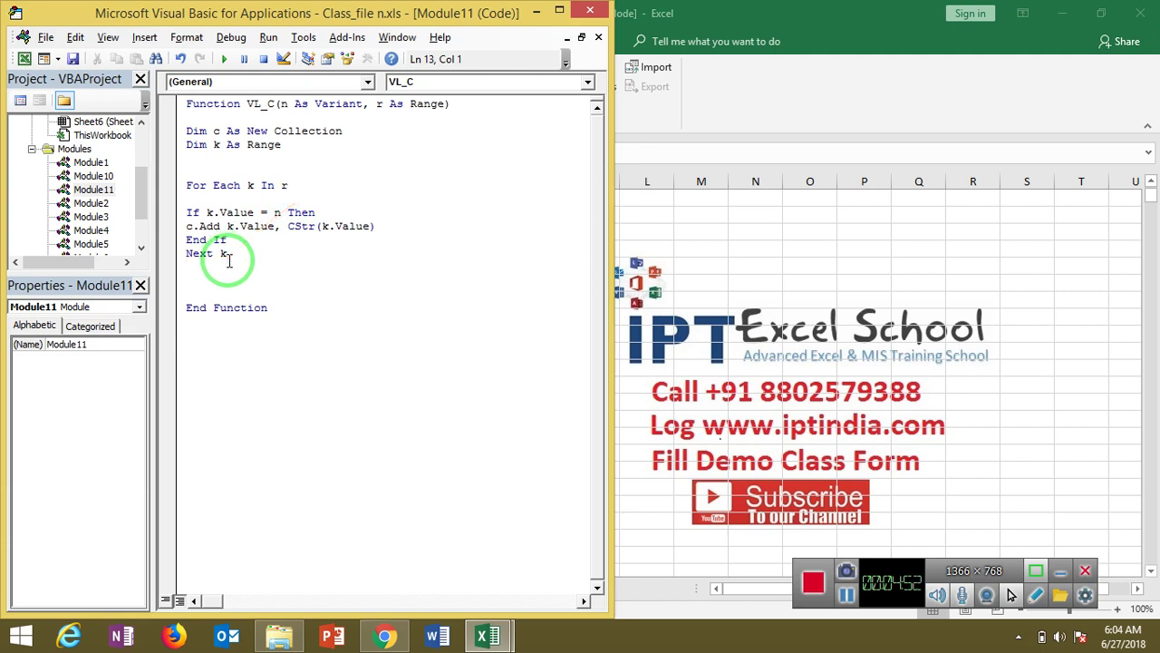
pyautogui.press('Return')
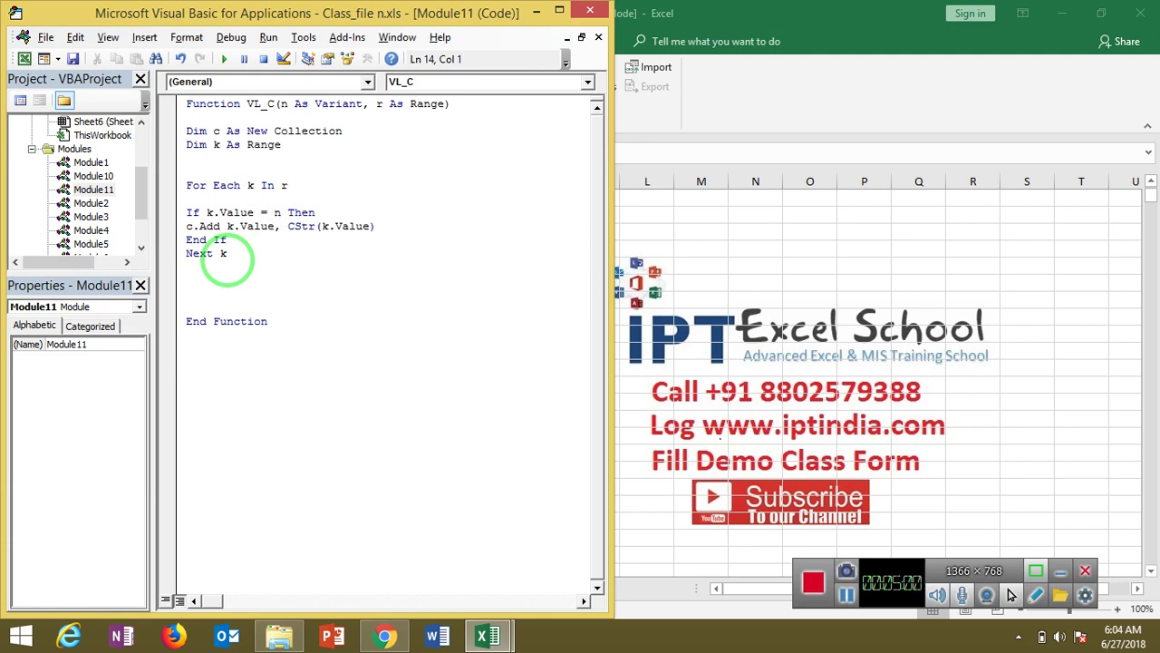
# Start a second loop For Each Item In c with a line m=m&item
pyautogui.write('for each item in ')
pyautogui.write('c')
pyautogui.press('Return')
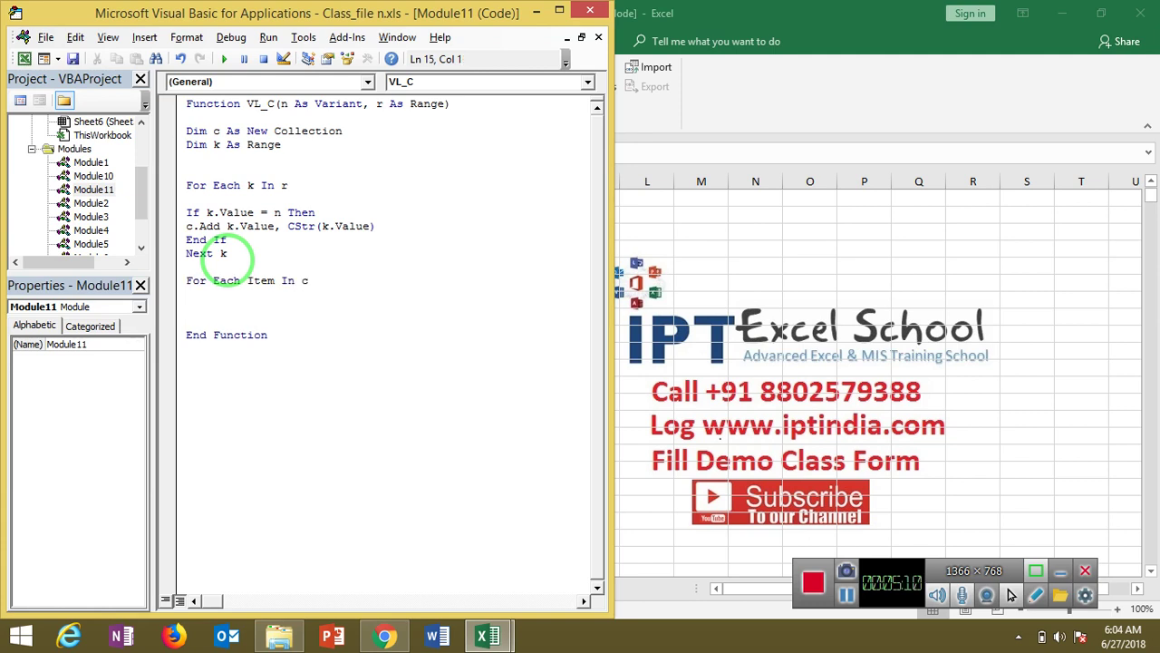
pyautogui.write('m=m')
pyautogui.write('&')
pyautogui.write('c')
pyautogui.press('BackSpace')
pyautogui.write('item')
pyautogui.click(226, 260)
pyautogui.press('Return')
pyautogui.press('Return')
# Fix the line to m = m & "," & Item, clearing the compile error
pyautogui.press('Left')
pyautogui.press('Left')
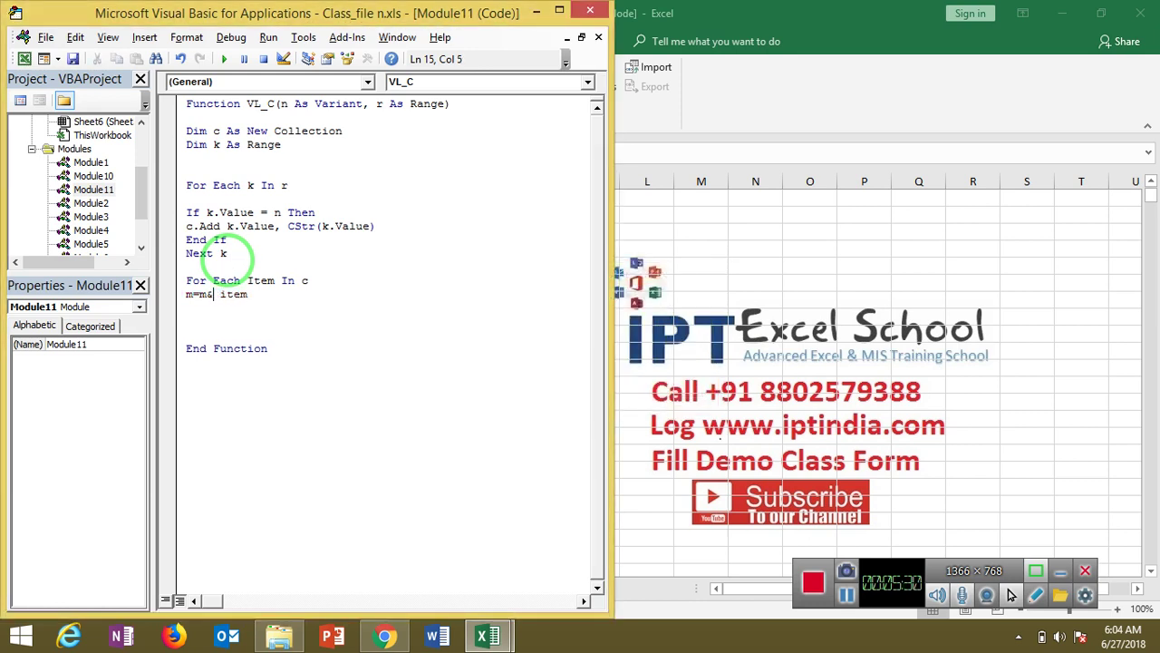
pyautogui.write('"," &')
pyautogui.click(217, 294)
pyautogui.click(211, 311)
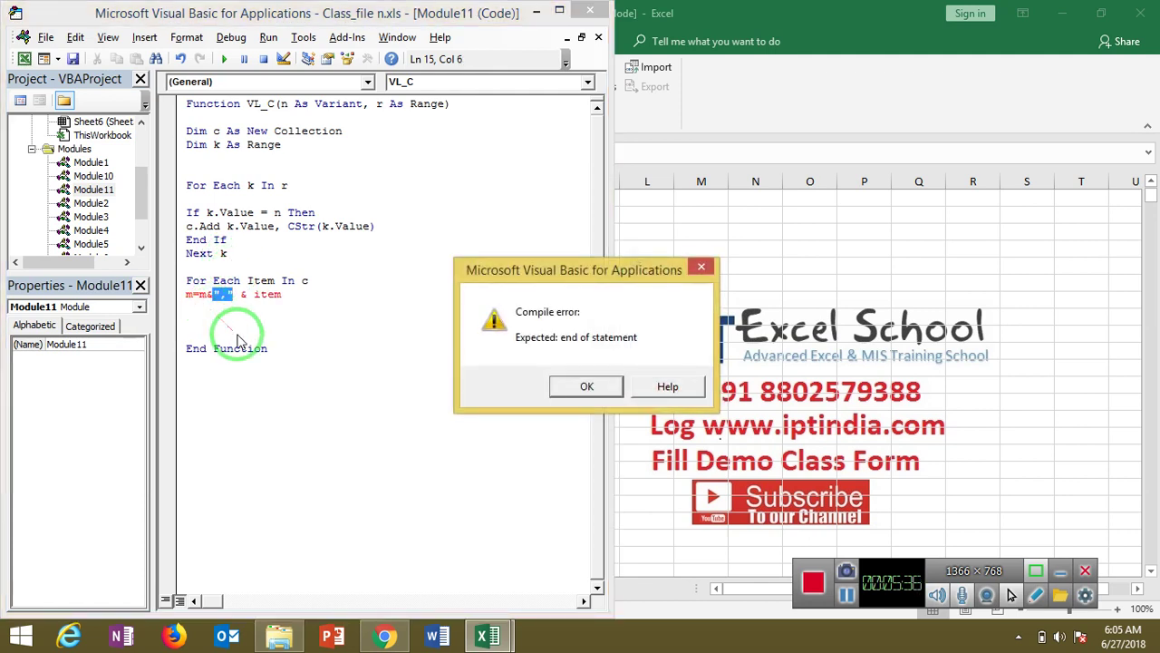
pyautogui.press('Return')
pyautogui.click(205, 295)
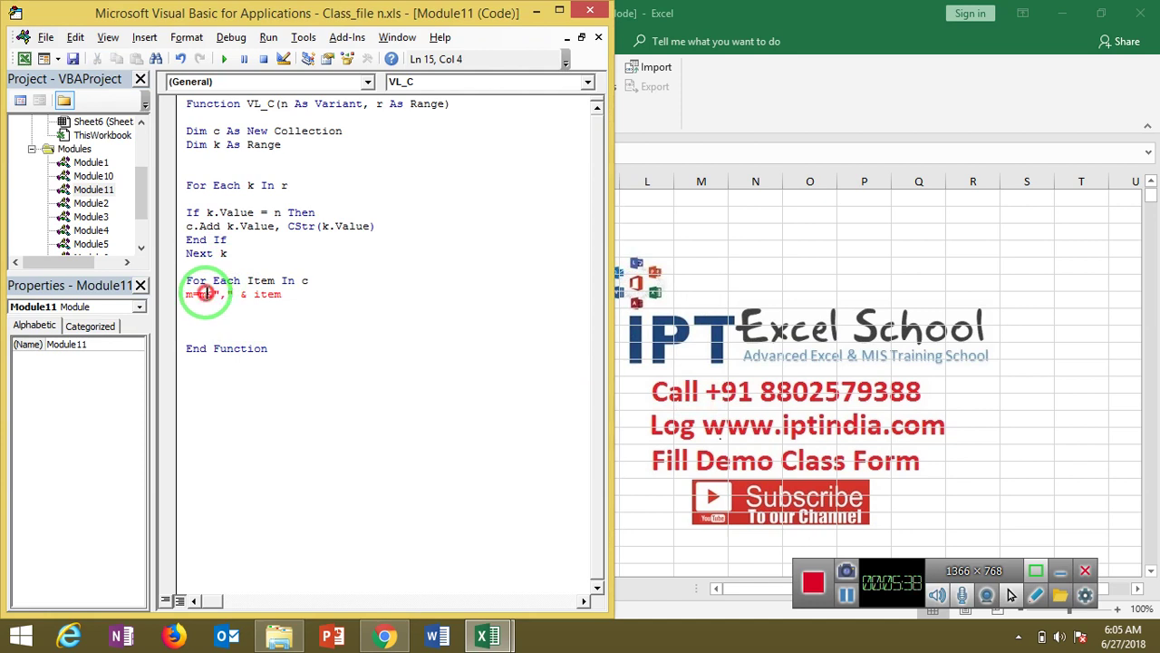
pyautogui.click(198, 294)
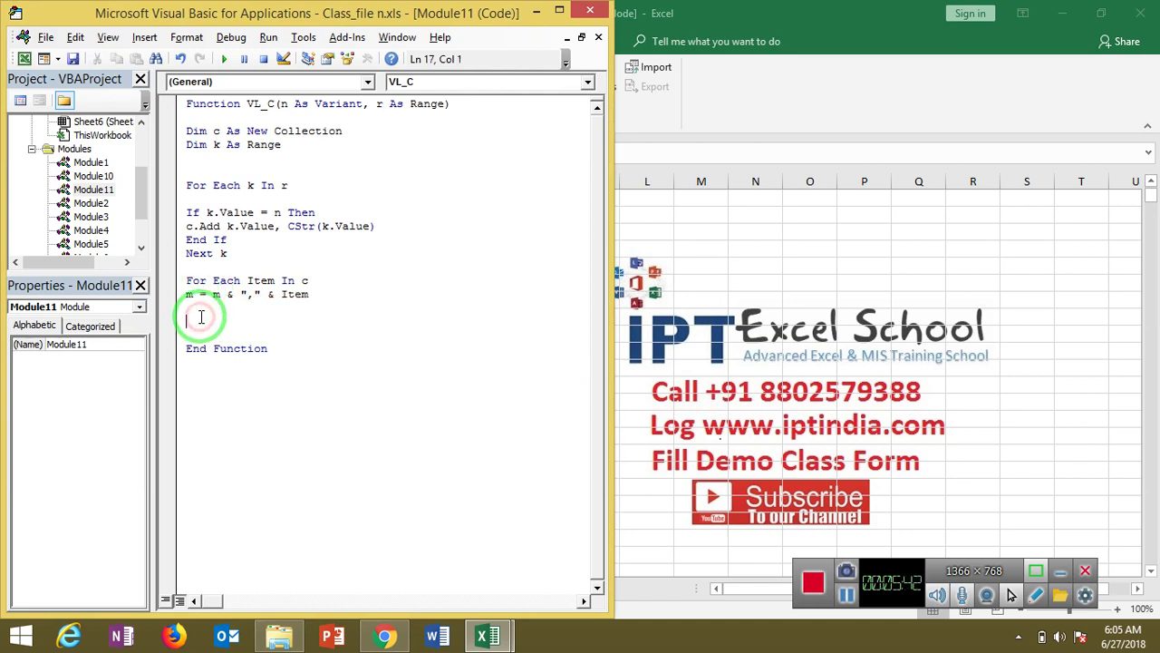
pyautogui.click(198, 317)
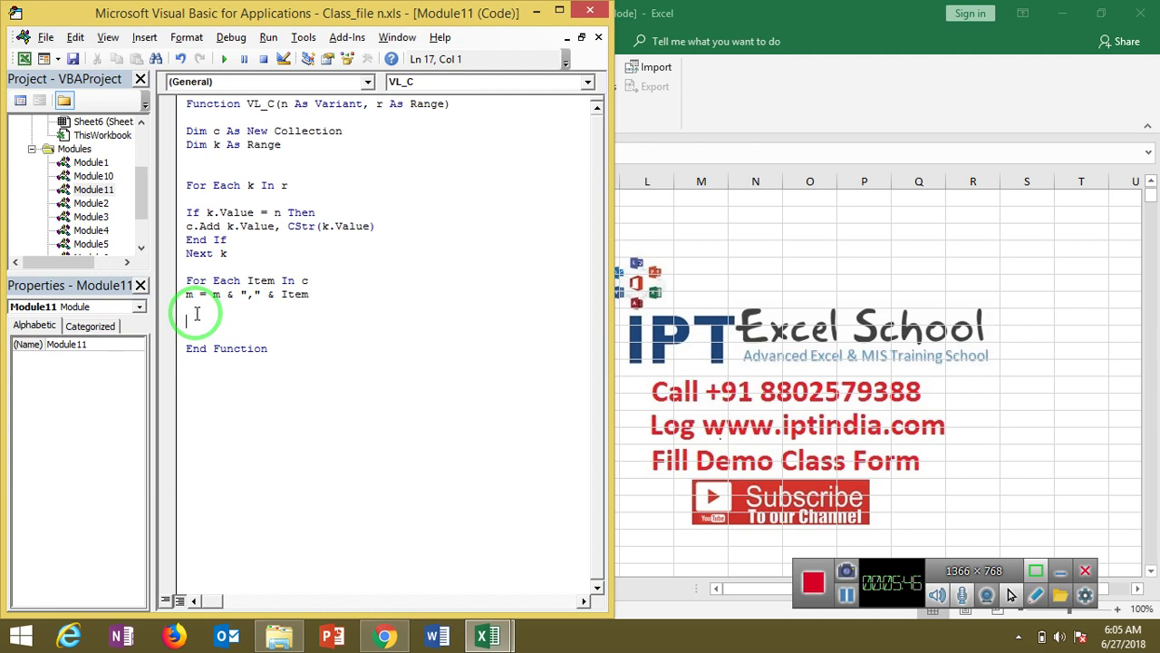
# Walk through the c.Add and concatenation lines, selecting the m line
pyautogui.click(197, 314)
pyautogui.press('Up')
pyautogui.press('Up')
pyautogui.press('Up')
pyautogui.press('Up')
pyautogui.press('Up')
pyautogui.hotkey('shift', 'Down')
pyautogui.press('Down')
pyautogui.press('Down')
pyautogui.press('Down')
pyautogui.press('Down')
pyautogui.hotkey('shift', 'Down')
# Replace the m line with a nested For Each k In r loop
pyautogui.press('Delete')
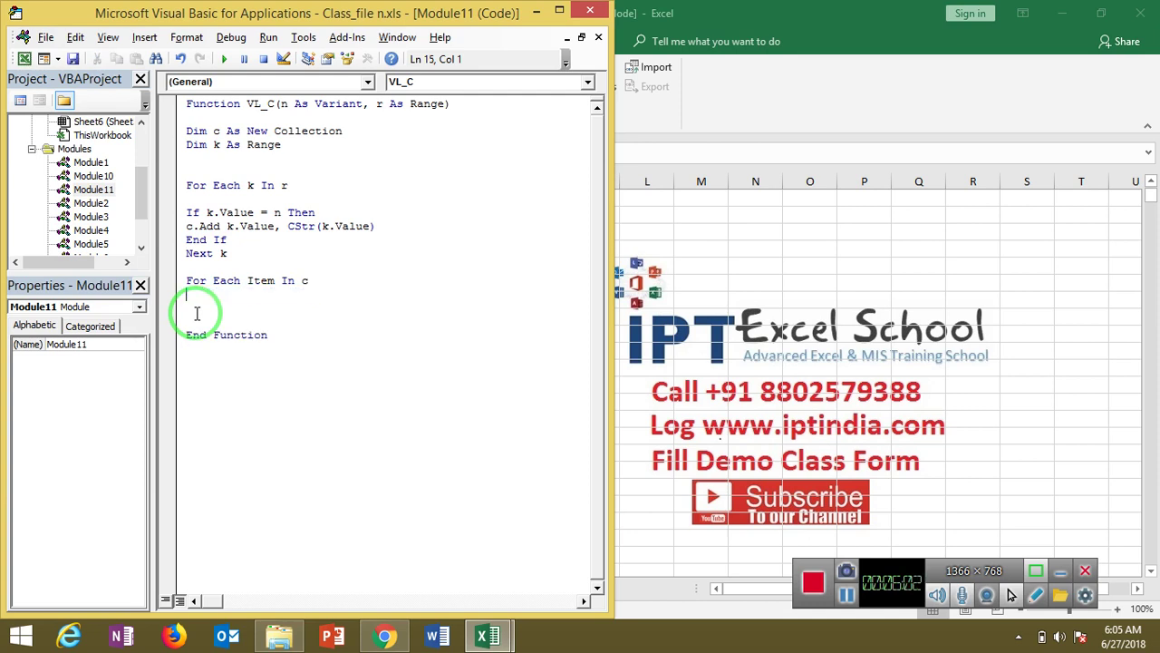
pyautogui.press('Return')
pyautogui.press('Tab')
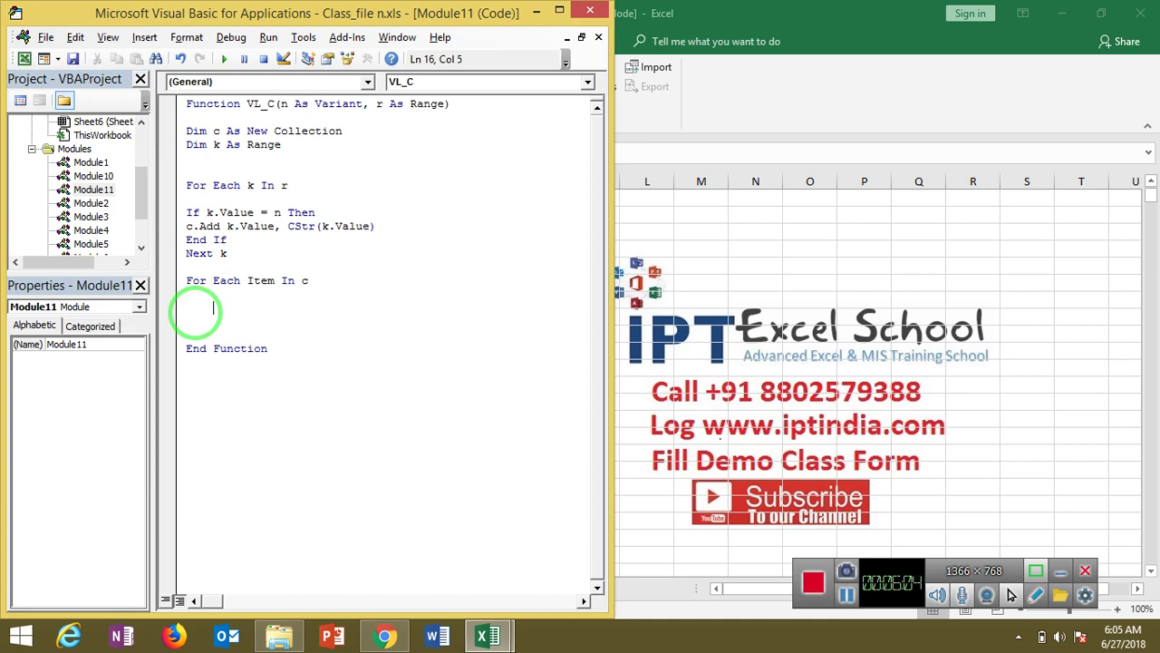
pyautogui.write('for each ')
pyautogui.write('k i')
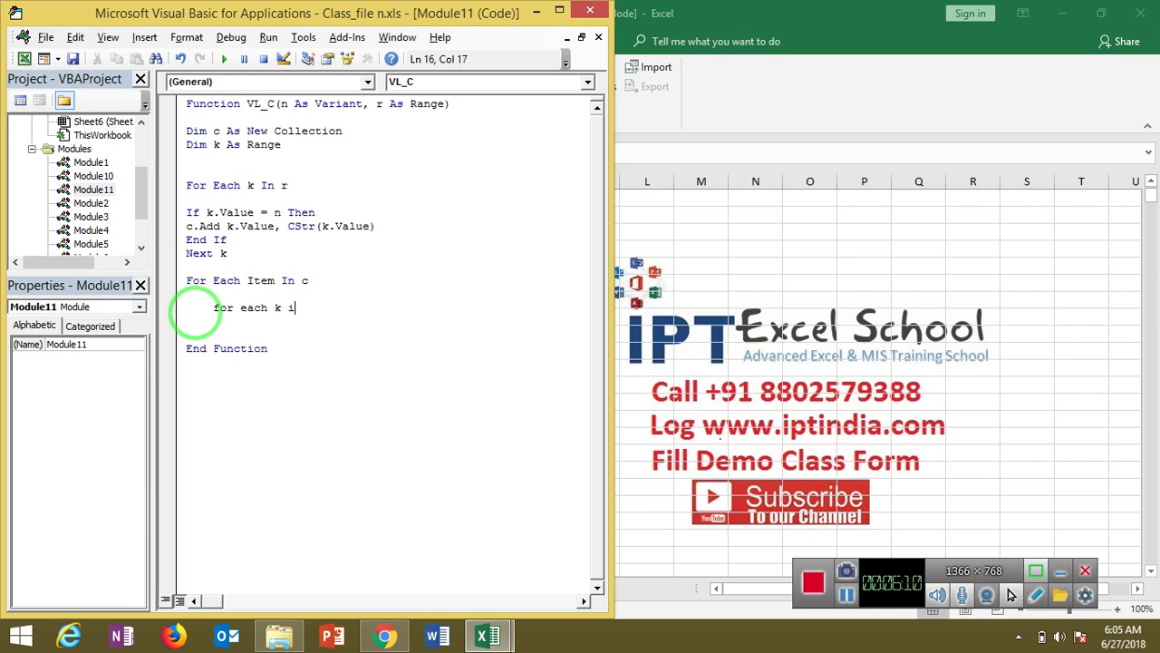
pyautogui.write('n r')
pyautogui.press('Return')
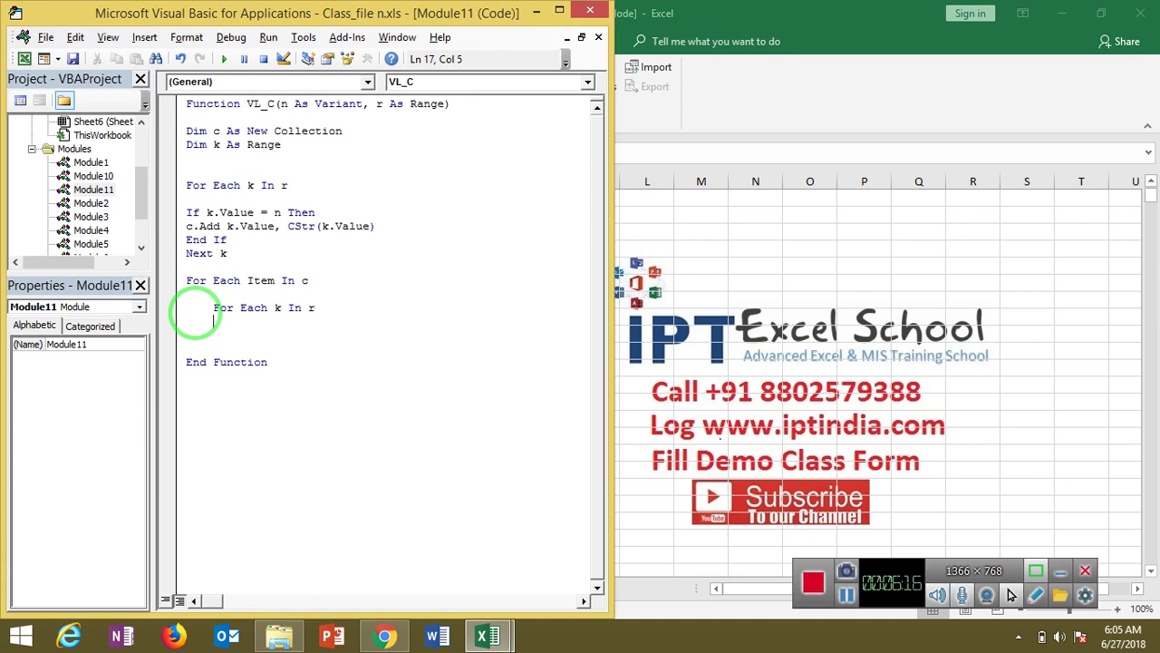
# Add If k.Value = Item Then with the counter line t = t + 1
pyautogui.write('If k')
pyautogui.write('.v')
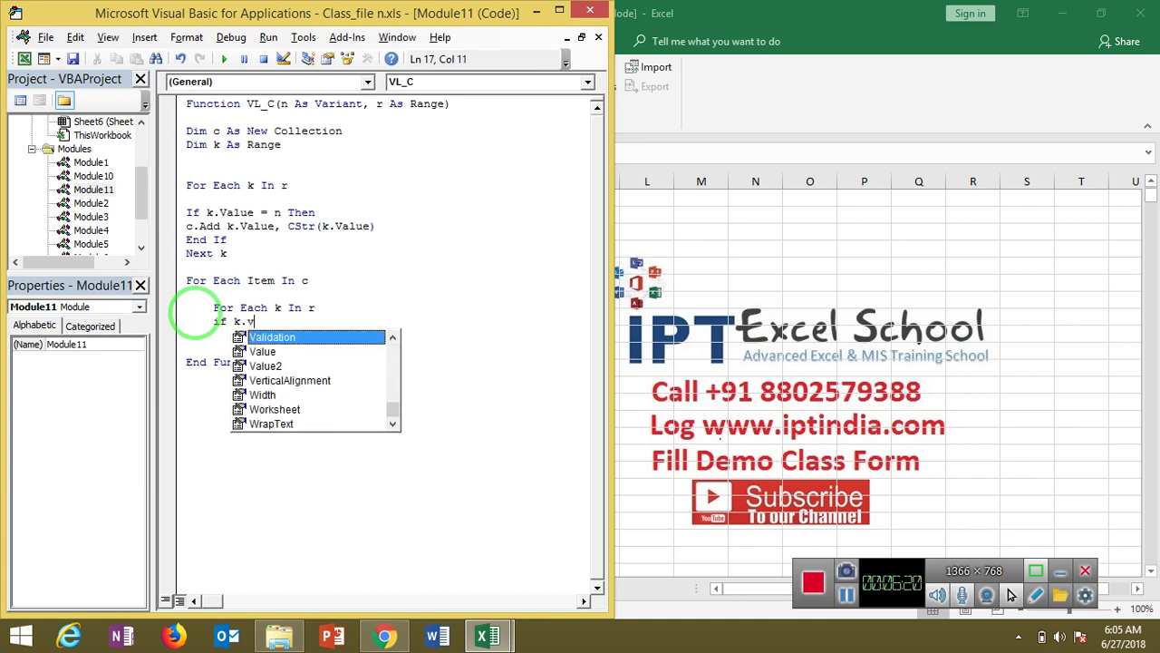
pyautogui.press('Down')
pyautogui.press('Tab')
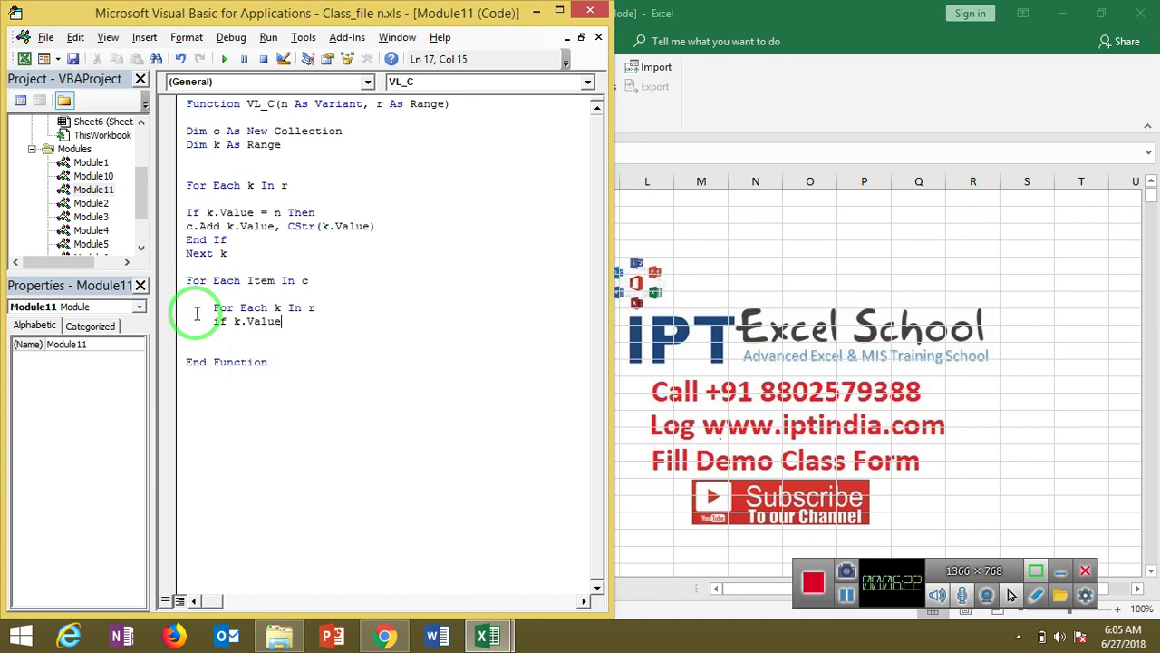
pyautogui.write('=item')
pyautogui.press('Return')
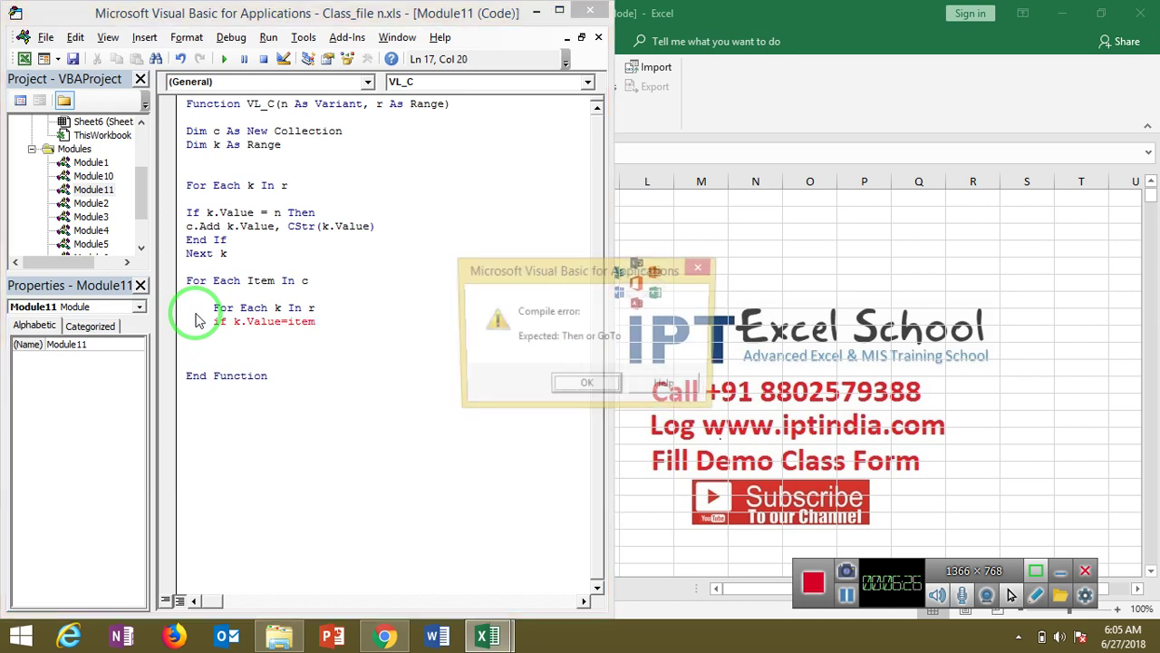
pyautogui.press('Return')
pyautogui.write('Item The')
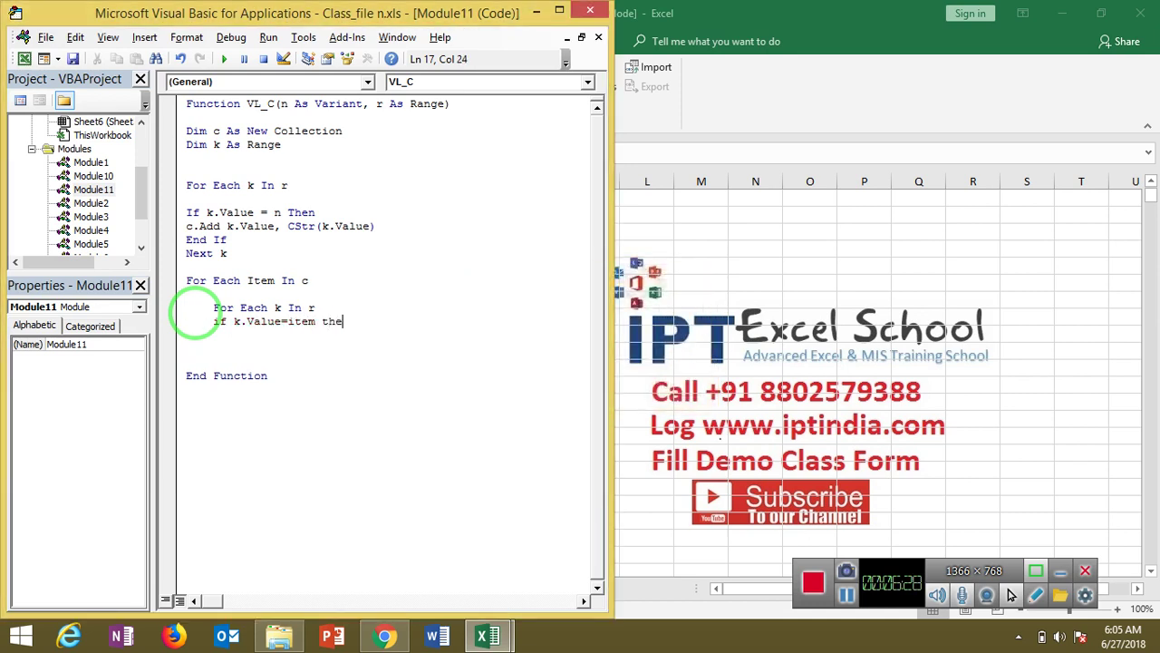
pyautogui.write('n')
pyautogui.press('Return')
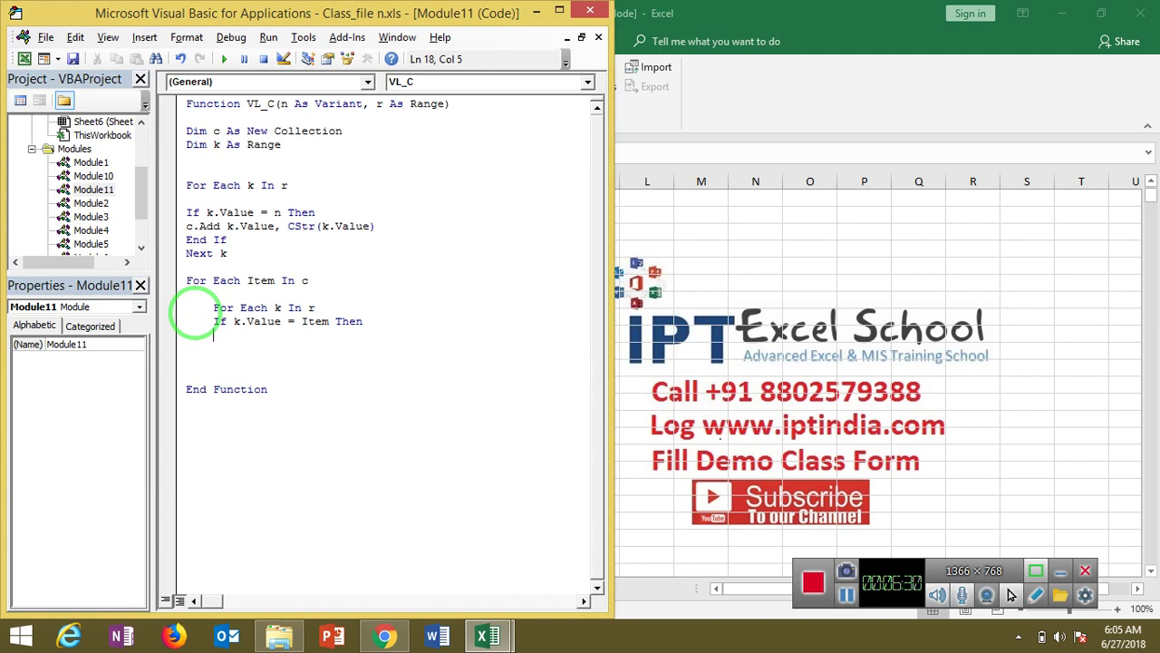
pyautogui.write('m')
pyautogui.write('=')
pyautogui.press('BackSpace')
pyautogui.press('BackSpace')
pyautogui.write('t=t+')
pyautogui.press('Return')
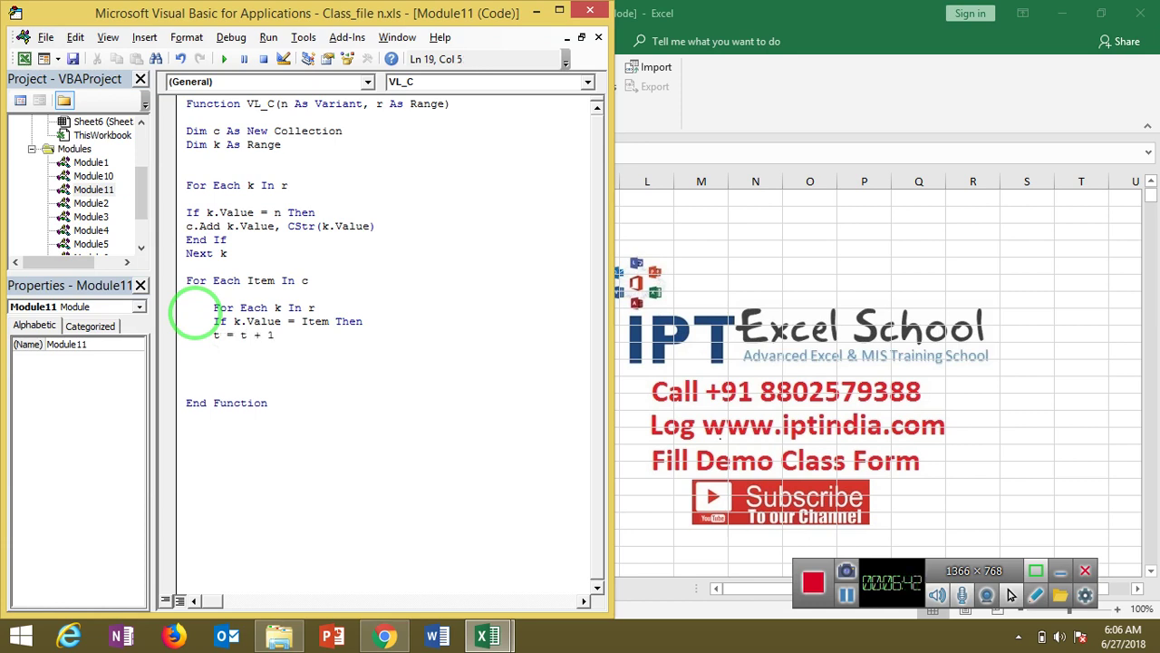
# Close with End If and Next k, then begin m = m & "," &
pyautogui.write('endif')
pyautogui.press('Return')
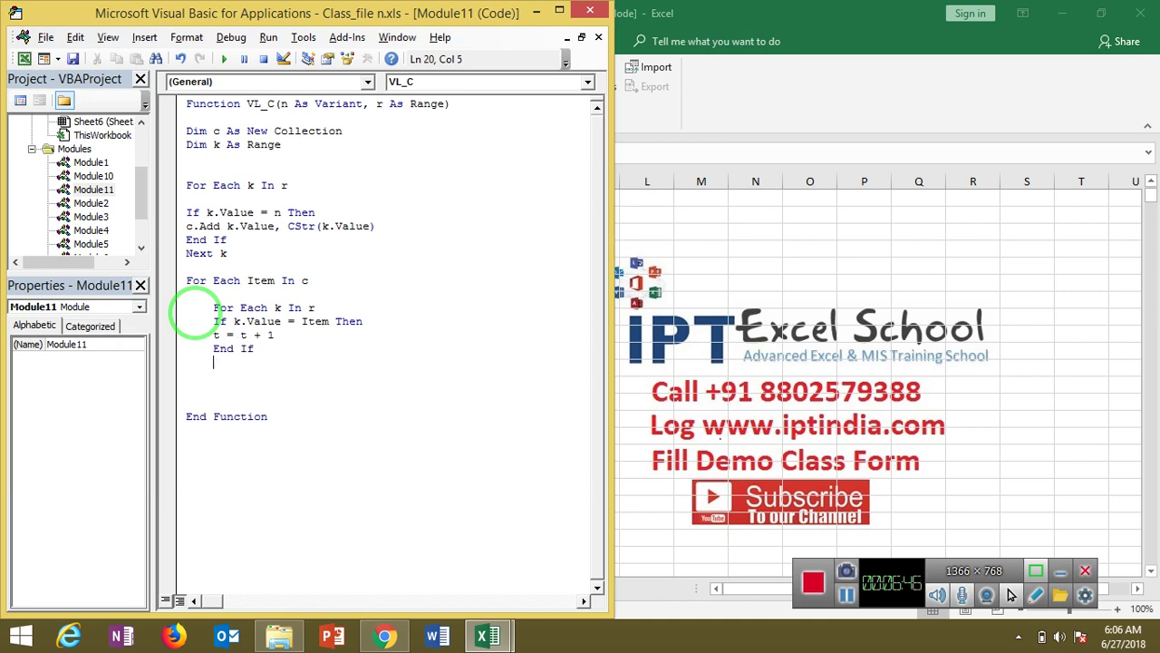
pyautogui.write('ext k')
pyautogui.press('Return')
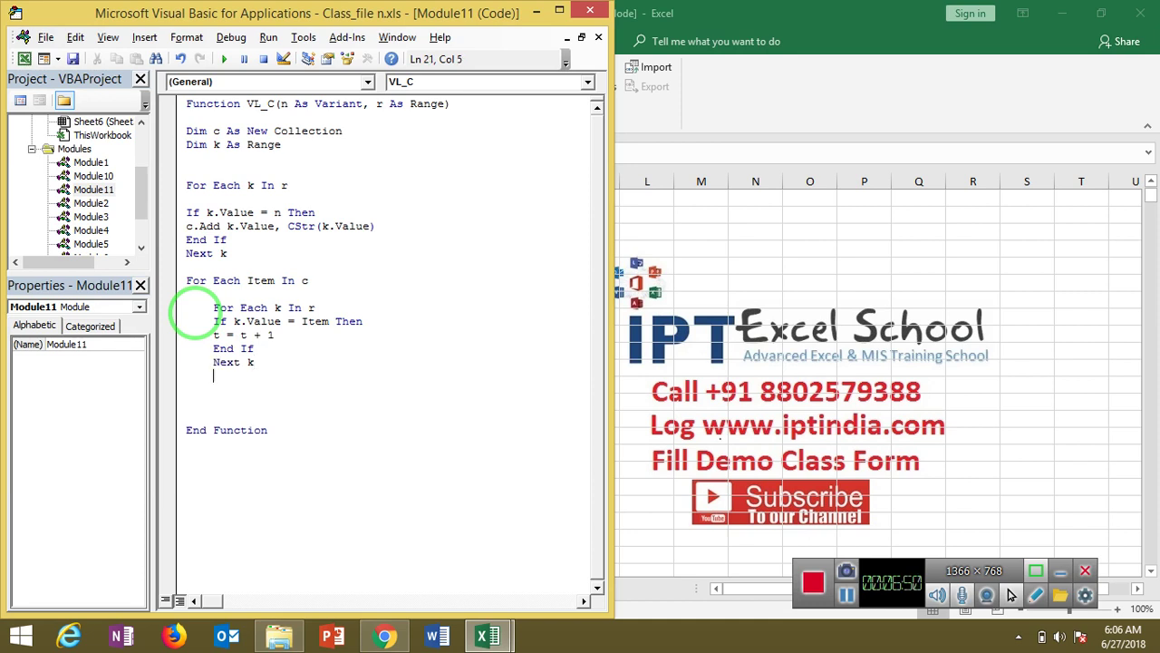
pyautogui.press('BackSpace')
pyautogui.write('m=')
pyautogui.write('m')
pyautogui.write('&')
pyautogui.press('BackSpace')
pyautogui.write('& "')
pyautogui.write('," &')
# Finish m = m & "," & Item & "-" & t and reset t = 0
pyautogui.write('item & ')
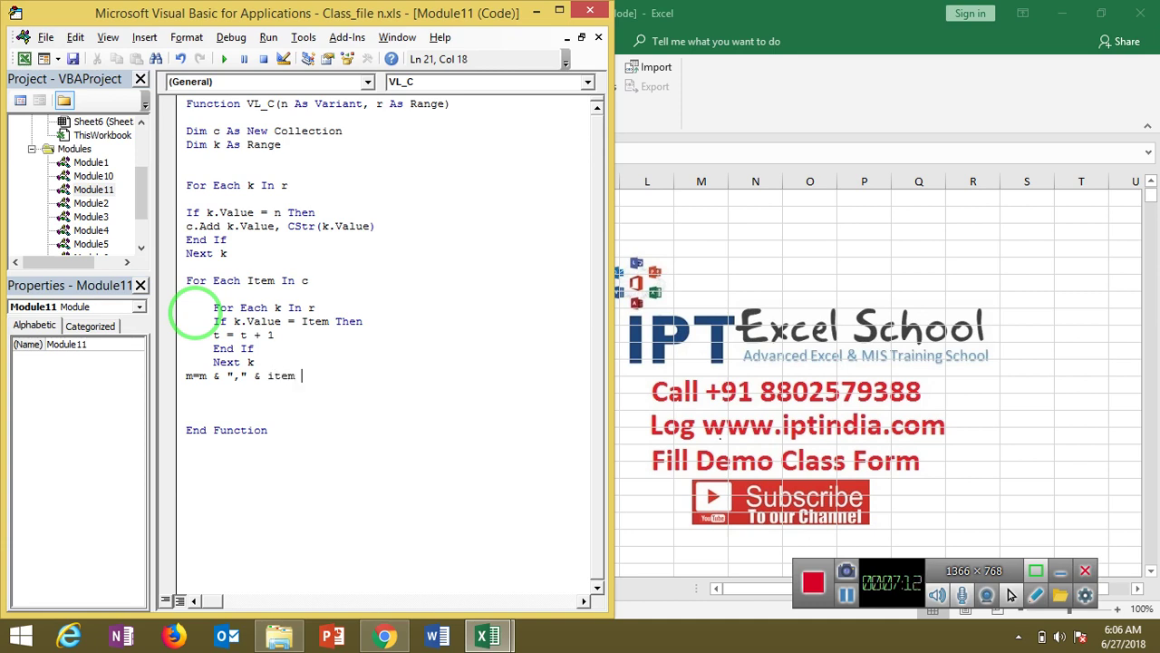
pyautogui.write('"')
pyautogui.press('BackSpace')
pyautogui.press('BackSpace')
pyautogui.press('BackSpace')
pyautogui.write('-"')
pyautogui.write(' & t')
pyautogui.press('Return')
pyautogui.write('t')
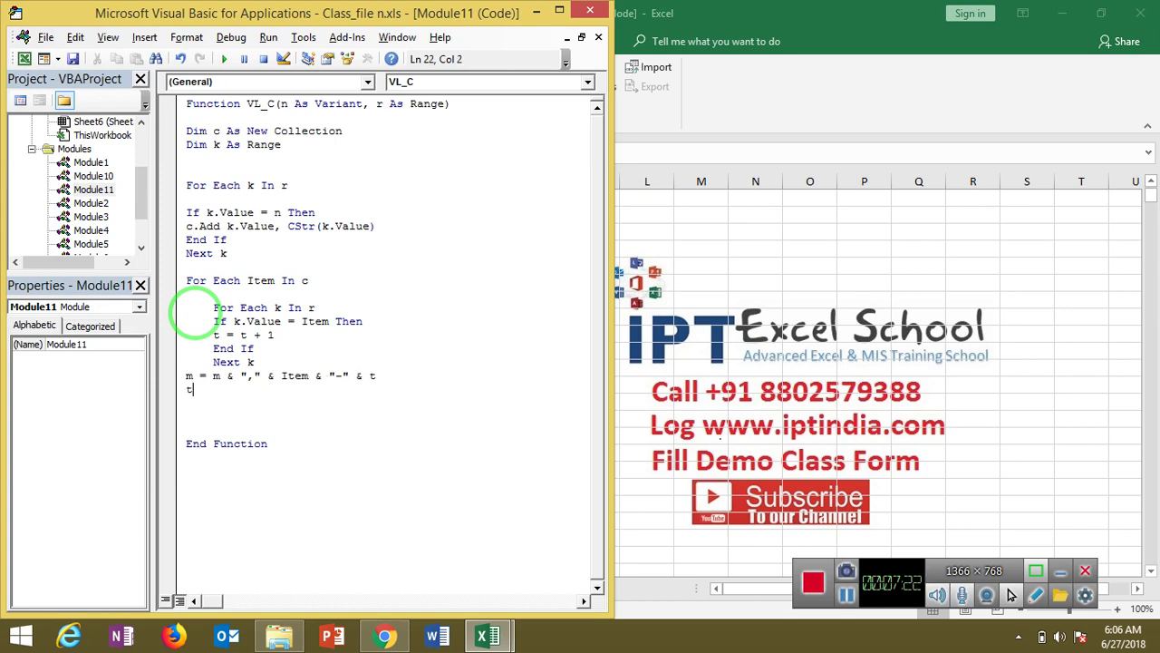
pyautogui.write(' = 0')
pyautogui.press('Return')
# Close the loop with Next Item, return VL_C = m, and switch back to Excel
pyautogui.write('en')
pyautogui.press('BackSpace')
pyautogui.write('next item')
pyautogui.press('Return')
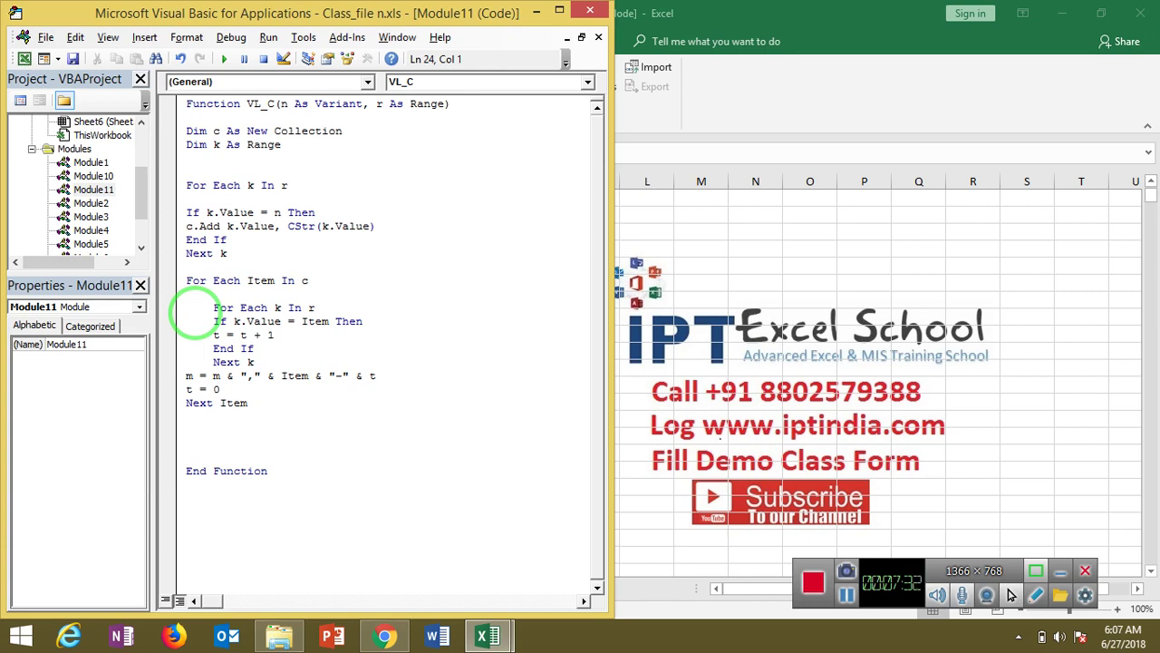
pyautogui.press('Return')
pyautogui.press('Return')
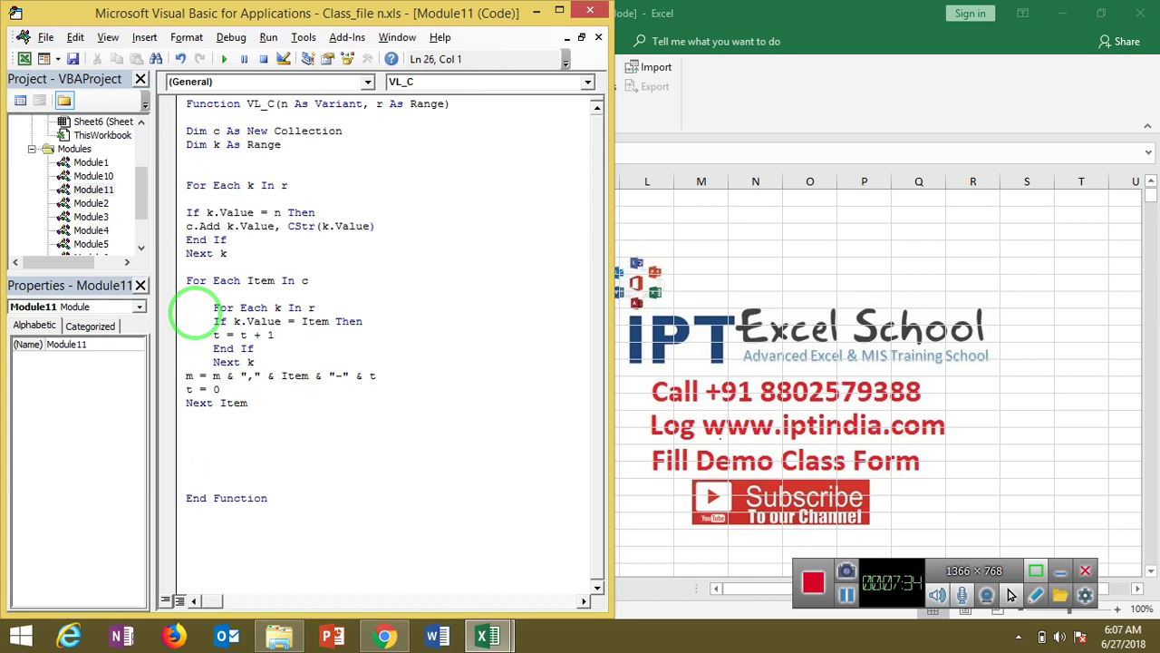
pyautogui.write('VL_C = ')
pyautogui.write('m')
pyautogui.click(258, 469)
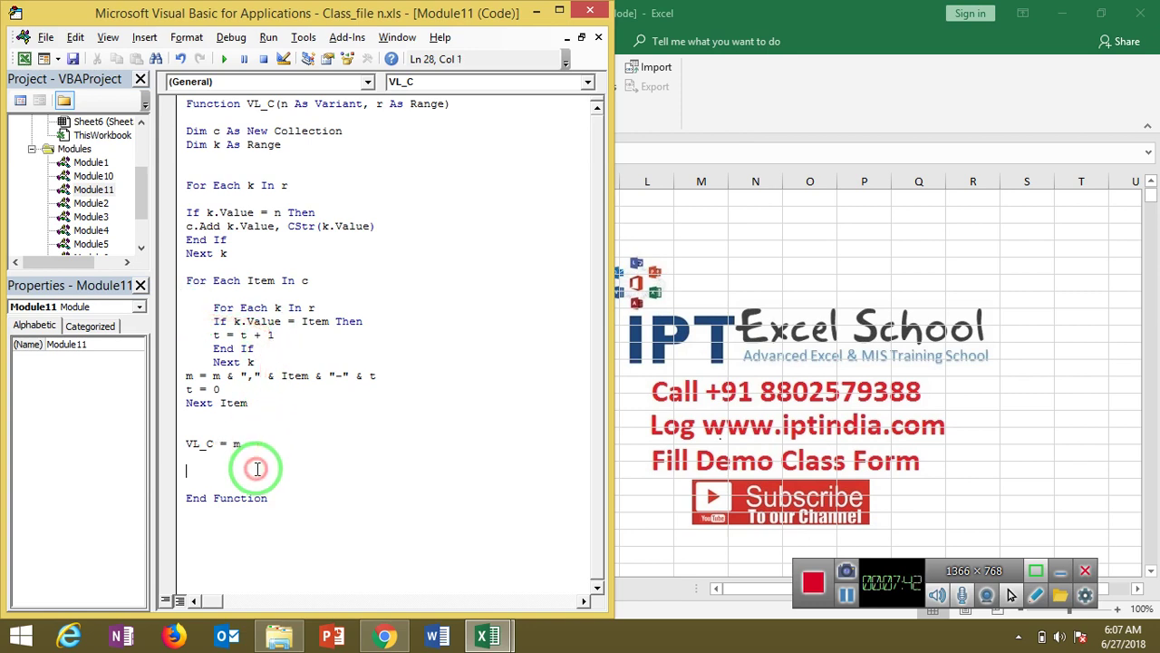
pyautogui.hotkey('alt', 'F11')
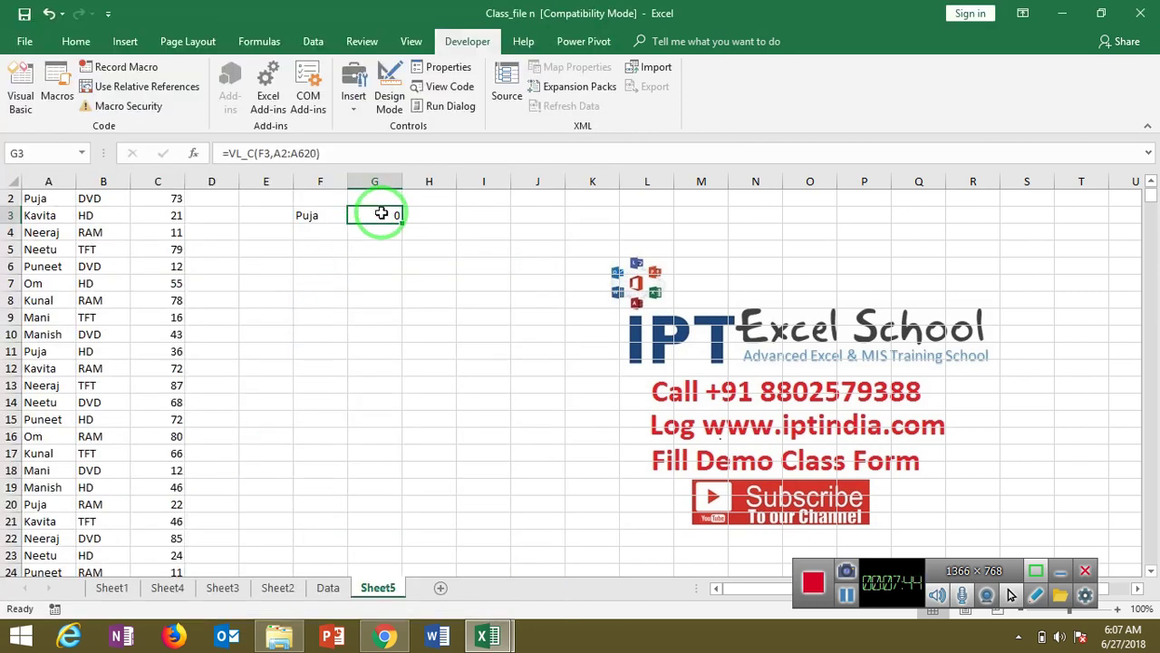
# Re-enter G3's VL_C formula, which now returns #VALUE!, and go back to the VBA code
pyautogui.doubleClick(381, 213)
pyautogui.press('Return')
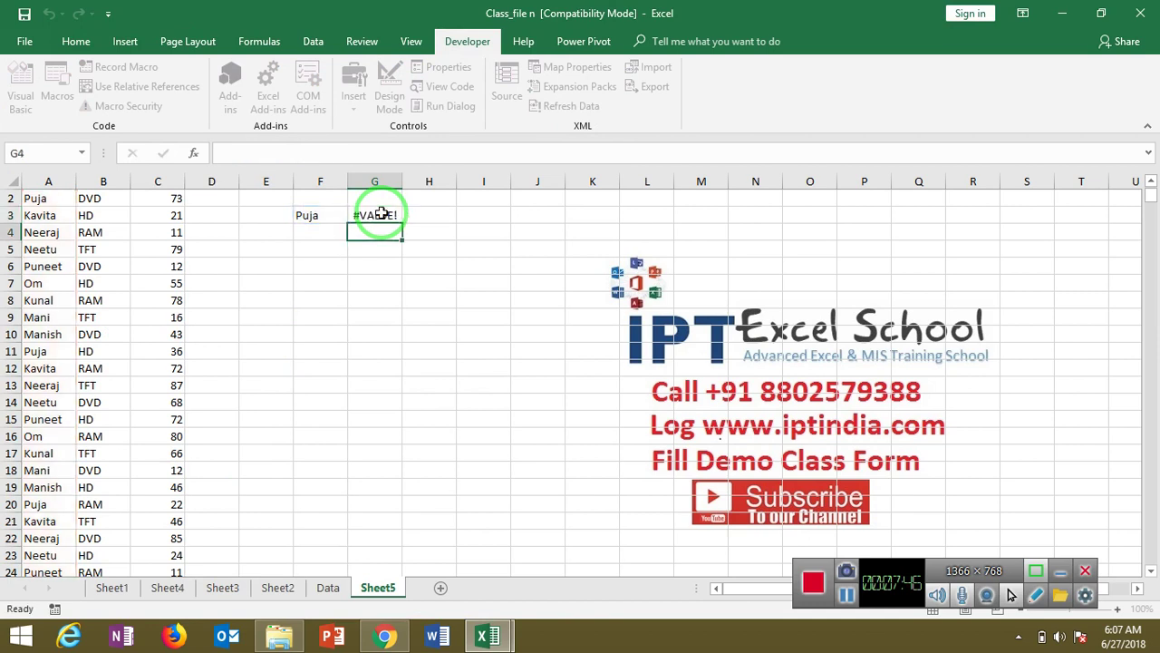
pyautogui.click(381, 214)
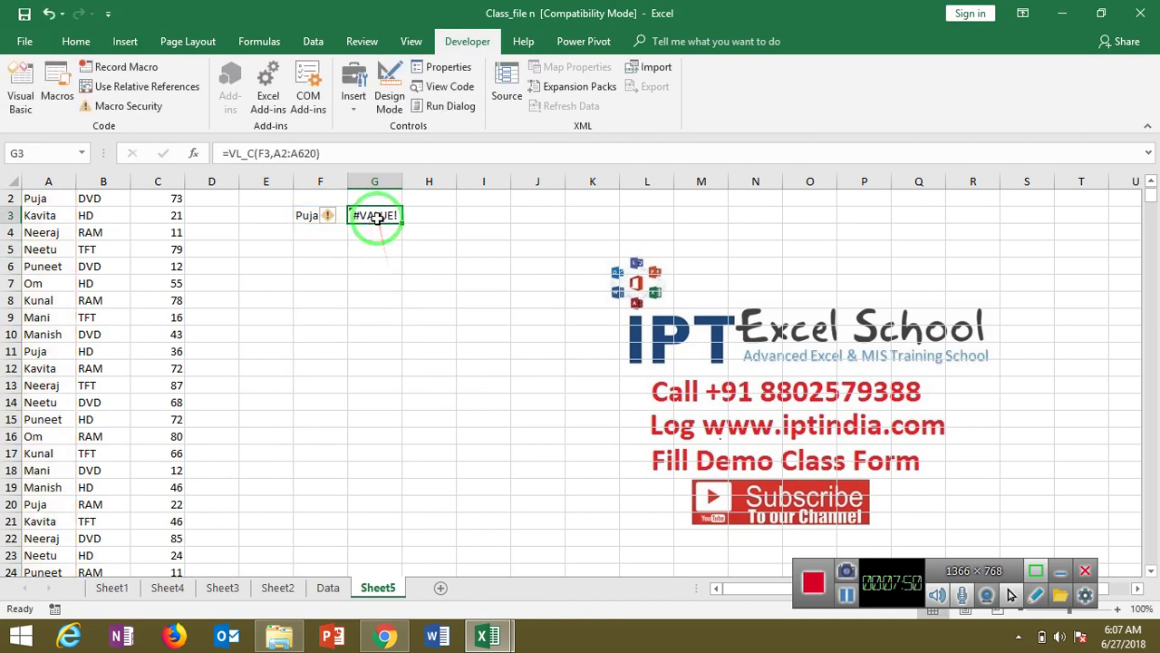
pyautogui.hotkey('alt', 'F11')
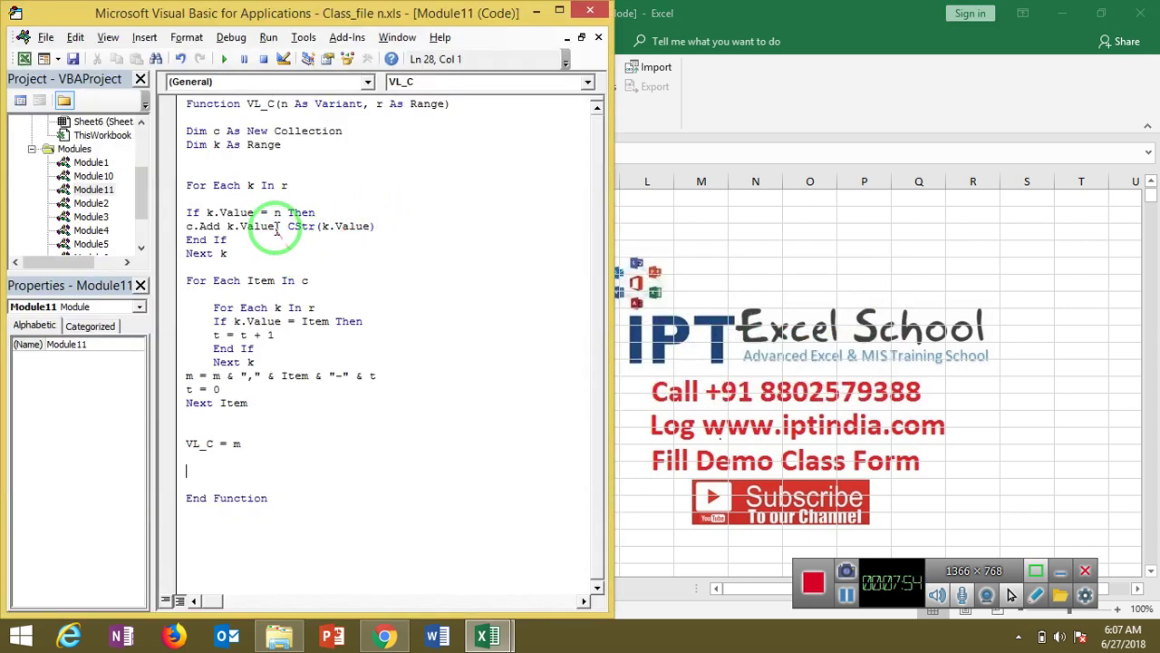
# Change the c.Add item from k.Value to k.Offset(0, 1).Value
pyautogui.click(272, 228)
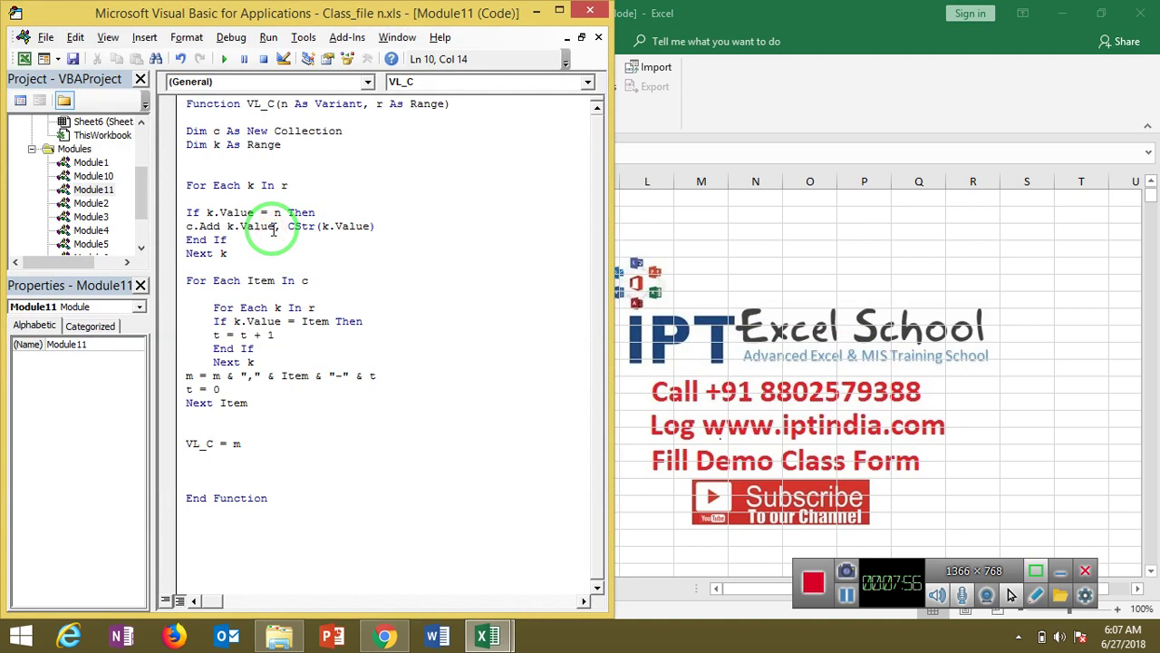
pyautogui.press('BackSpace')
pyautogui.press('BackSpace')
pyautogui.press('BackSpace')
pyautogui.press('BackSpace')
pyautogui.press('BackSpace')
pyautogui.hotkey('ctrl', 'space')
pyautogui.write('o')
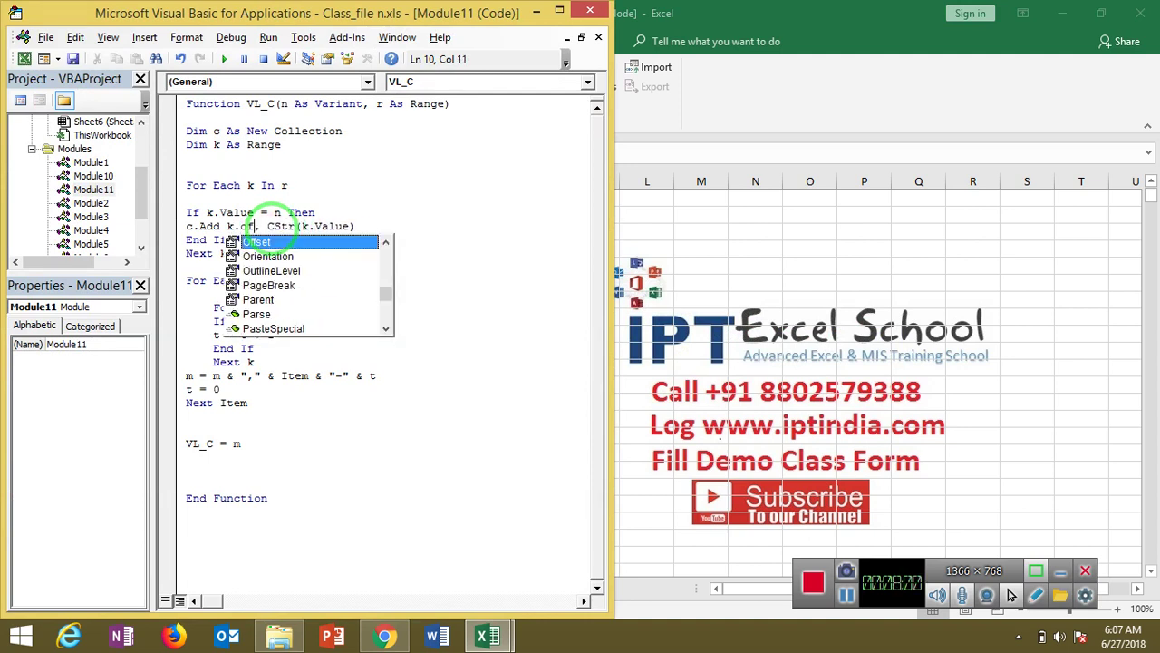
pyautogui.press('Tab')
pyautogui.write('(1')
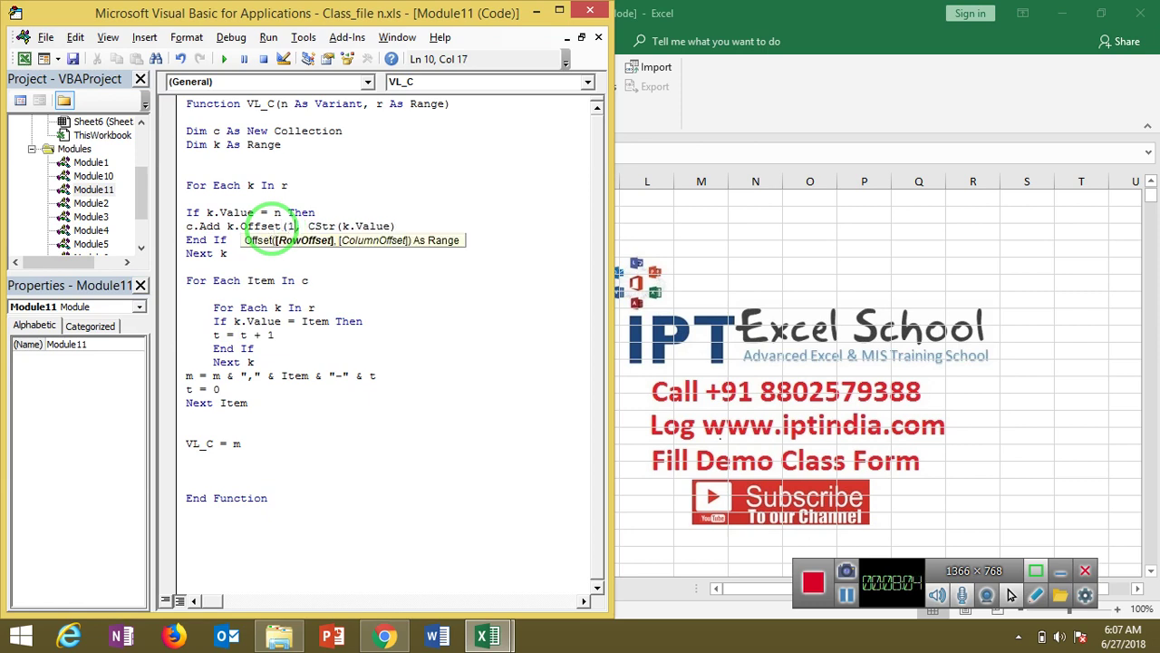
pyautogui.write(',')
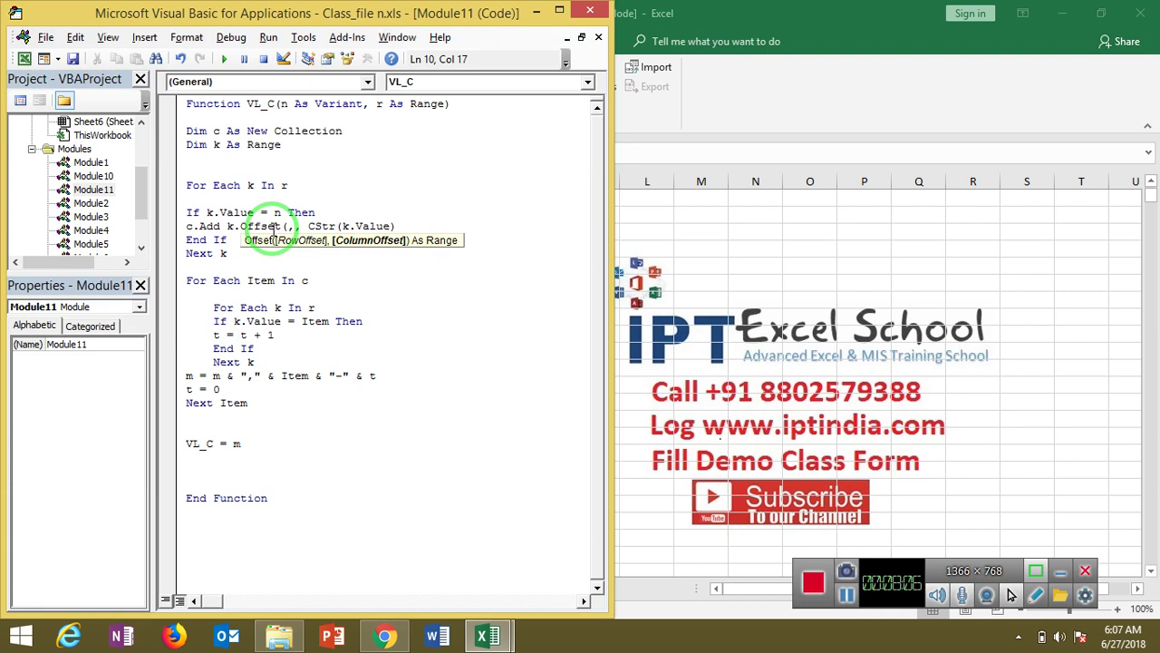
pyautogui.press('BackSpace')
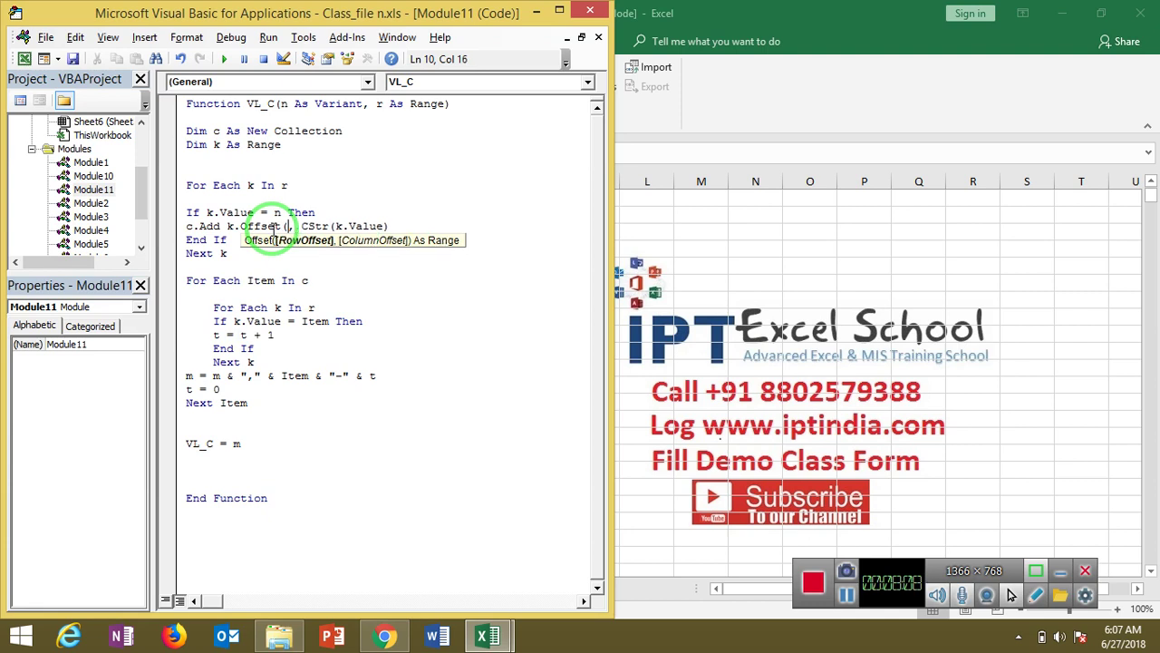
pyautogui.write('0,1)')
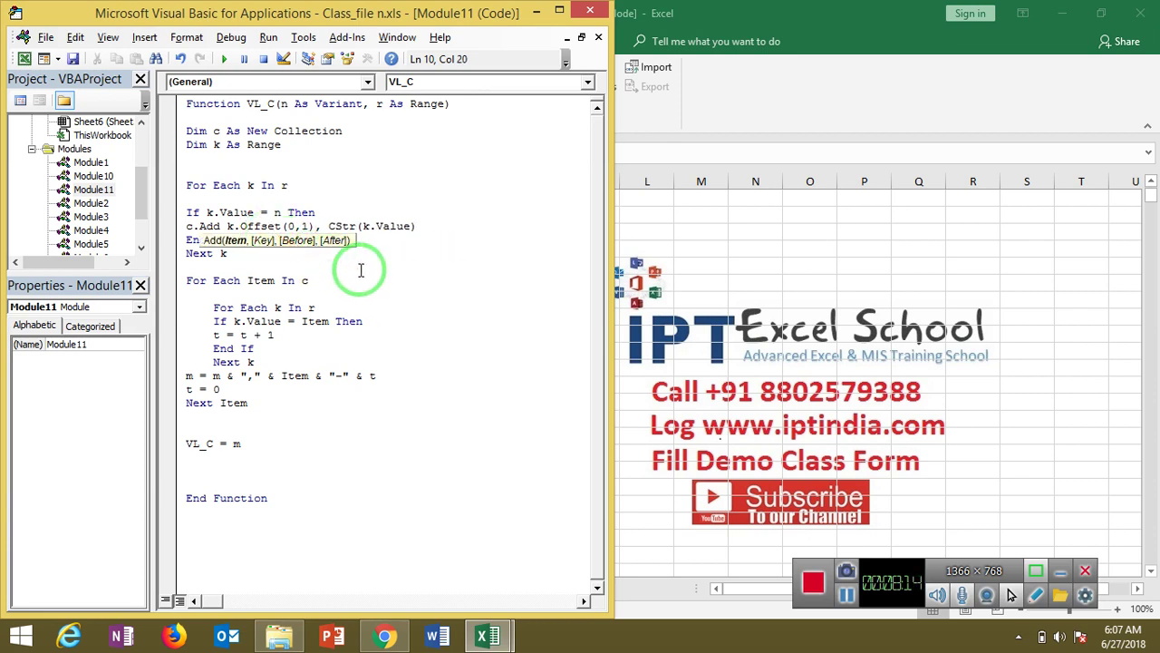
pyautogui.click(411, 226)
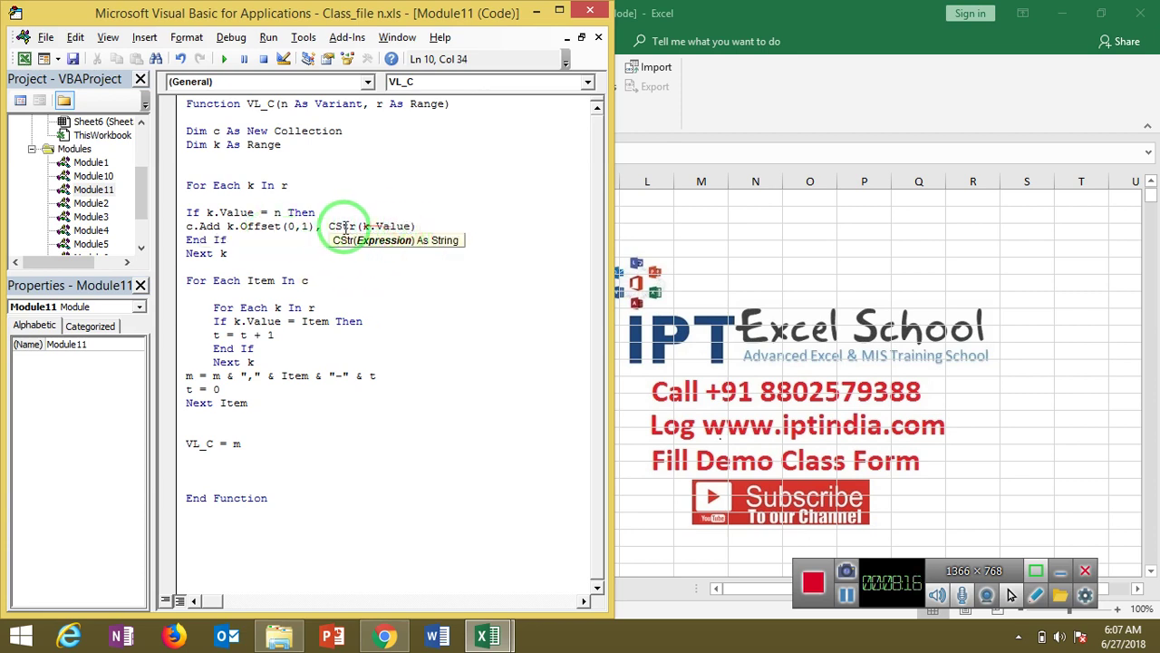
pyautogui.click(315, 227)
pyautogui.write('.v')
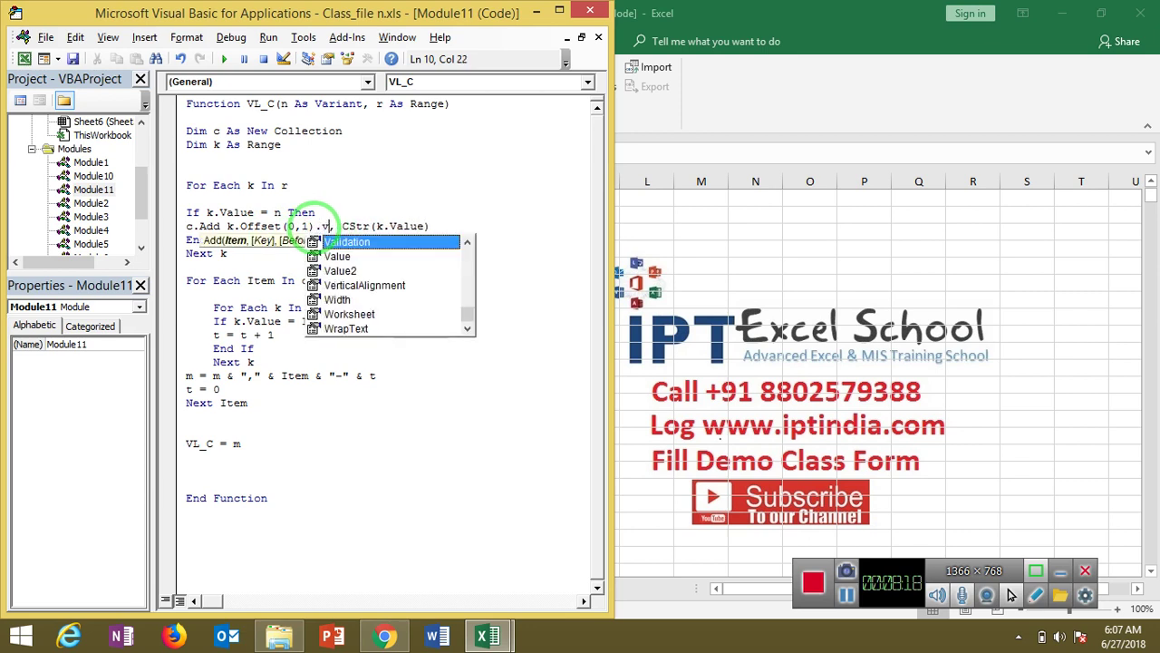
pyautogui.write('alue')
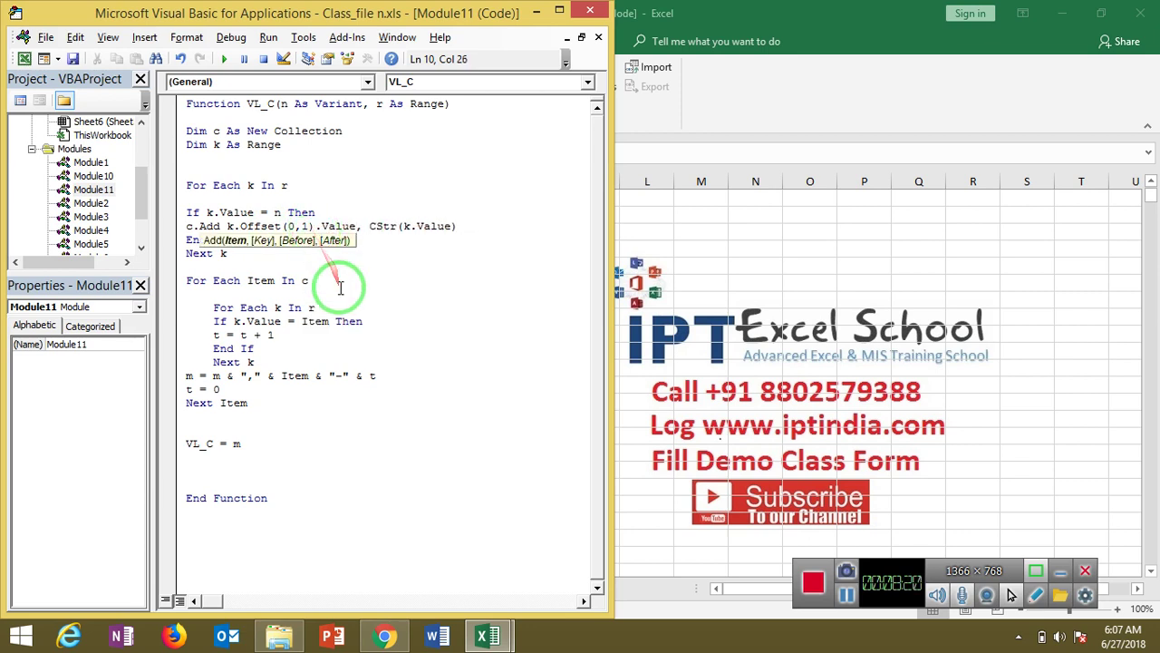
pyautogui.click(336, 292)
# Paste k.Offset(0, 1).Value over k.Value inside the CStr key argument
pyautogui.moveTo(226, 227); pyautogui.dragTo(360, 227)
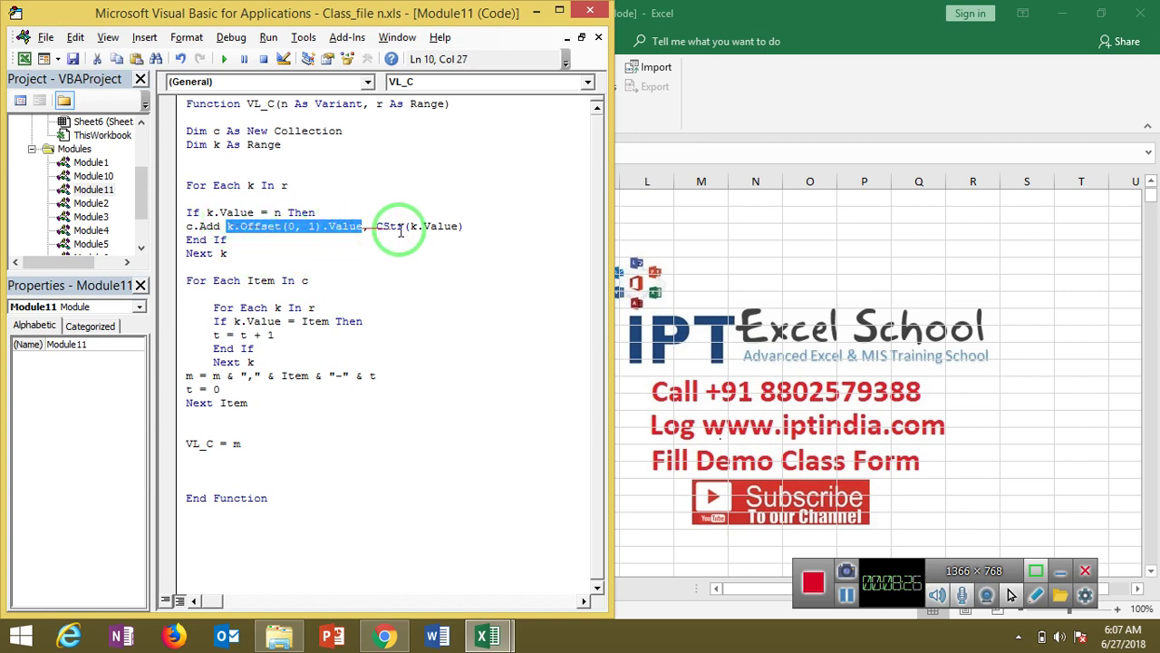
pyautogui.moveTo(411, 227); pyautogui.dragTo(455, 228)
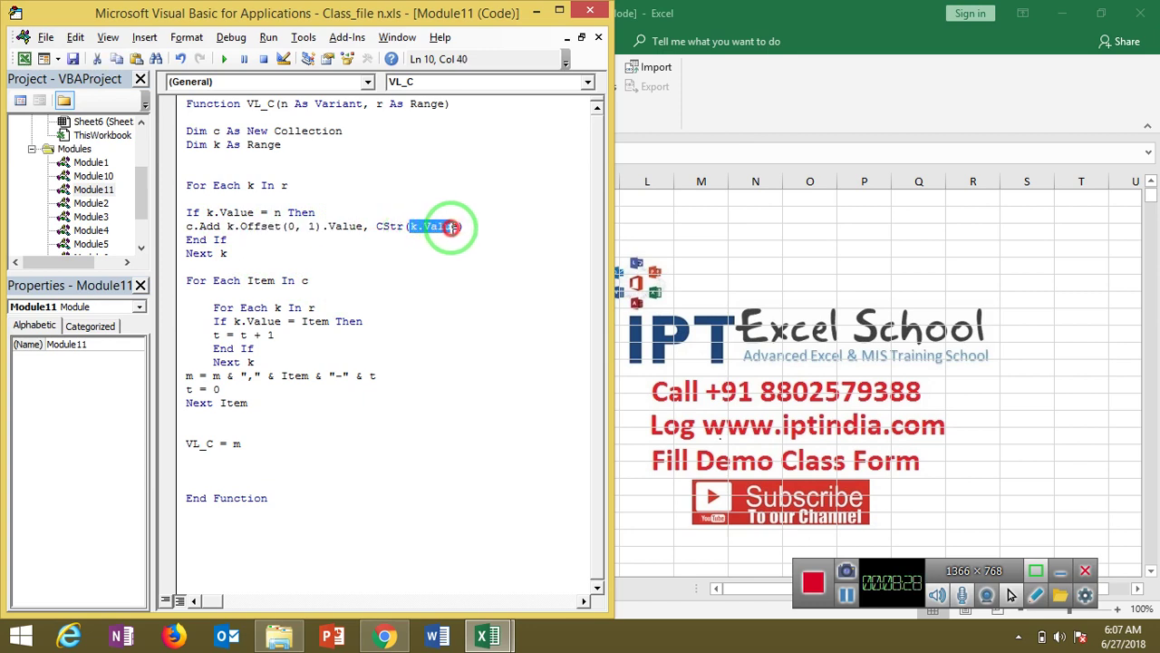
pyautogui.write('k.Offset(0, 1).Value')
pyautogui.click(431, 268)
pyautogui.click(398, 275)
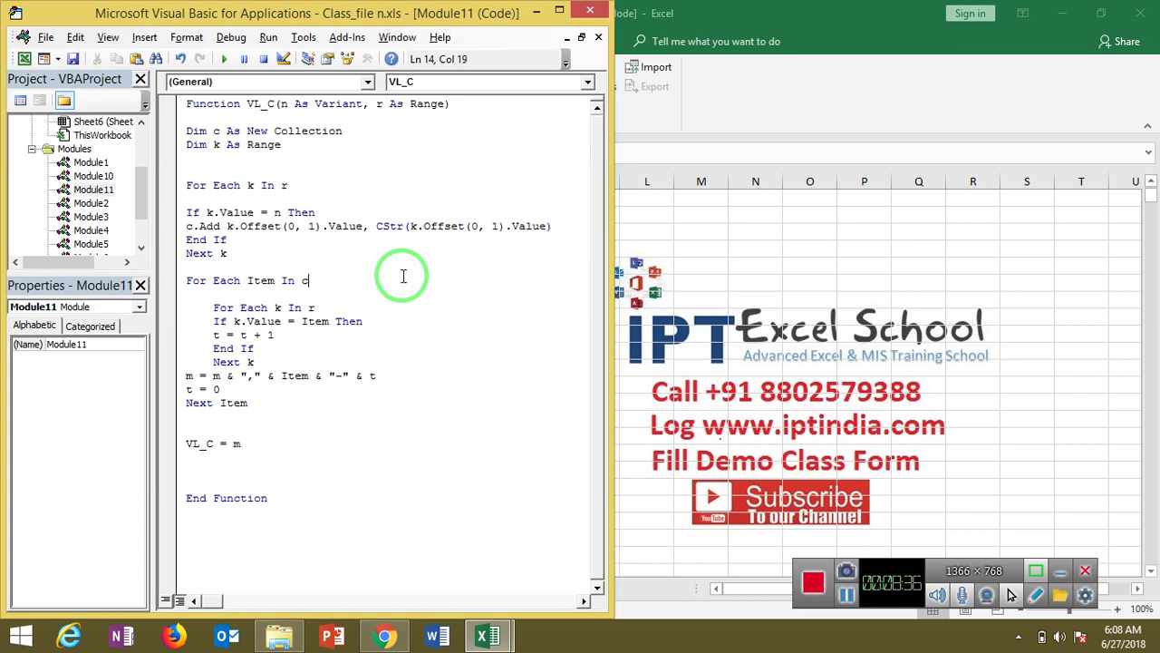
# Walk through loop variable k, range r, argument n and the inner For Each k loop
pyautogui.click(247, 186)
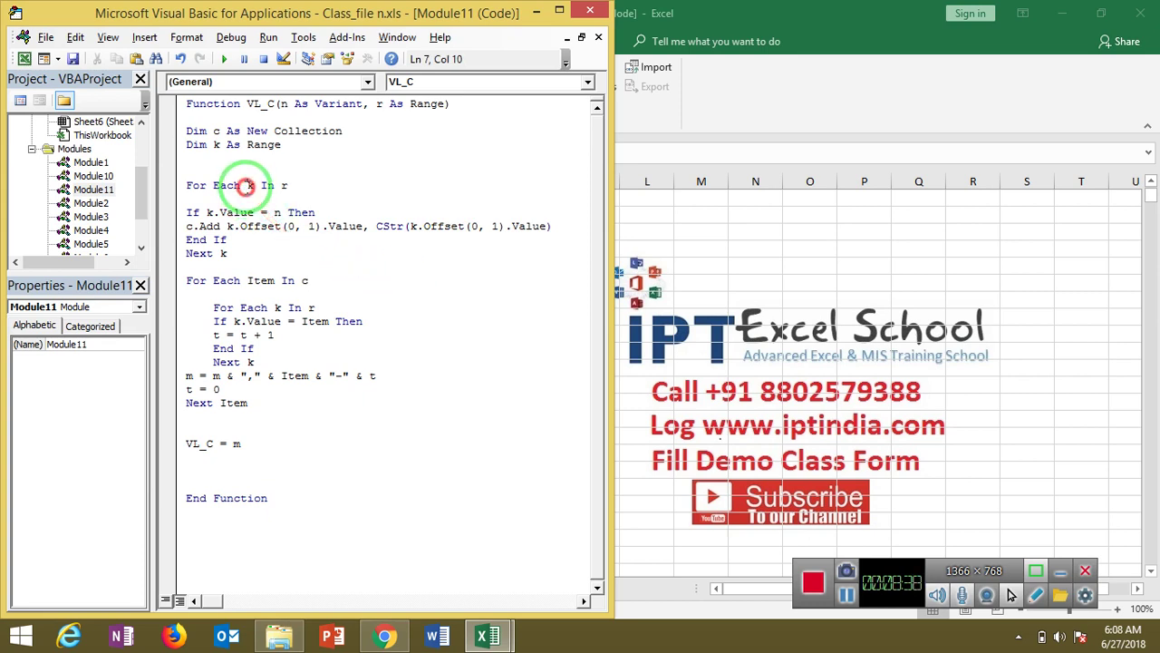
pyautogui.click(282, 186)
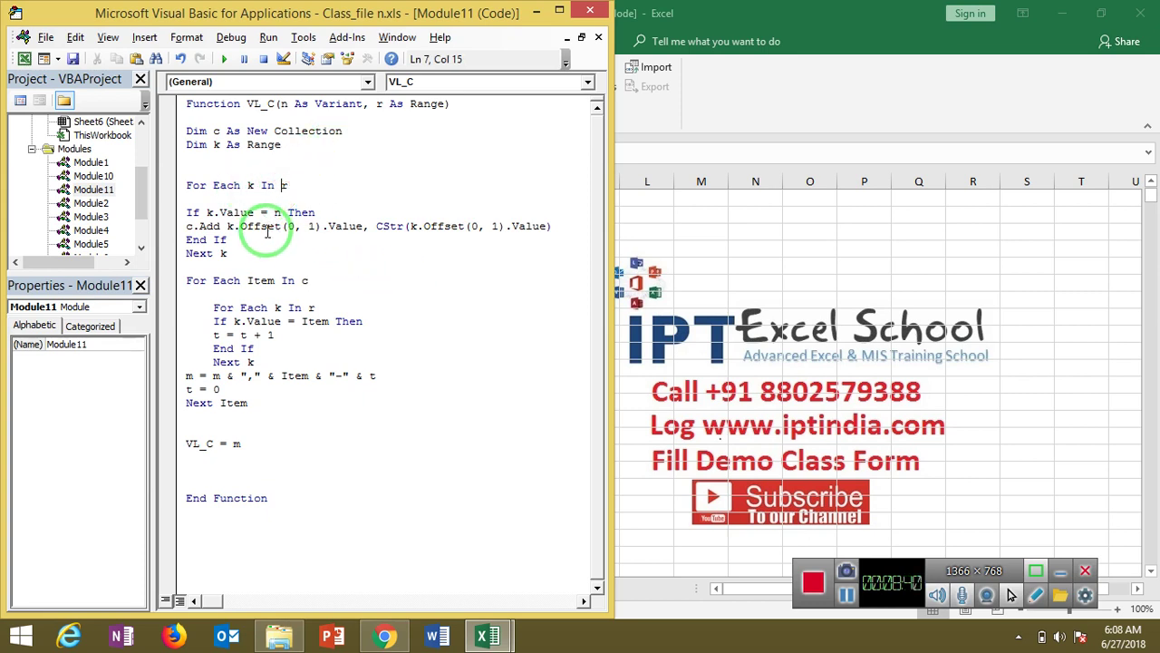
pyautogui.doubleClick(237, 213)
pyautogui.doubleClick(277, 215)
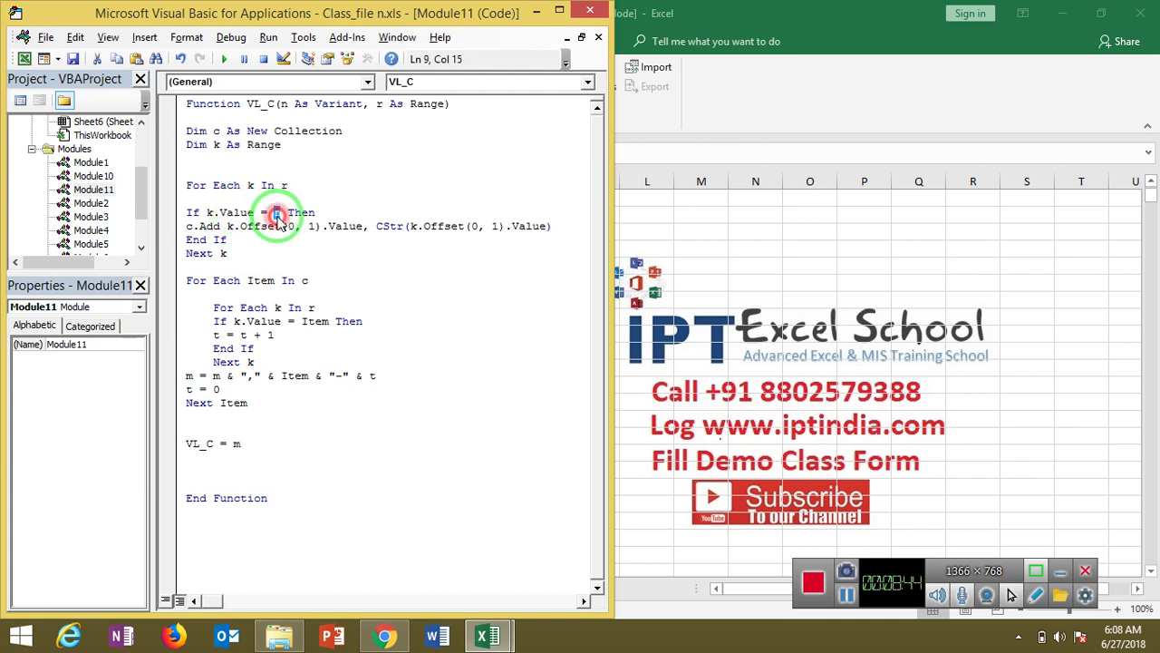
pyautogui.click(237, 260)
pyautogui.click(233, 294)
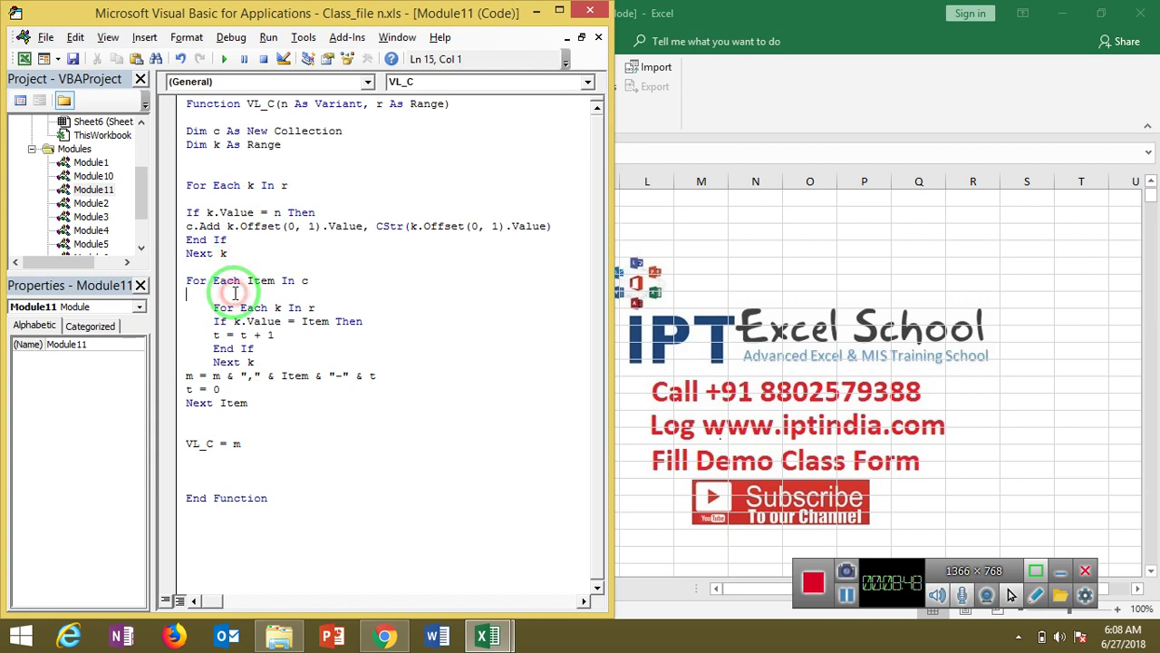
pyautogui.click(276, 308)
pyautogui.doubleClick(292, 308)
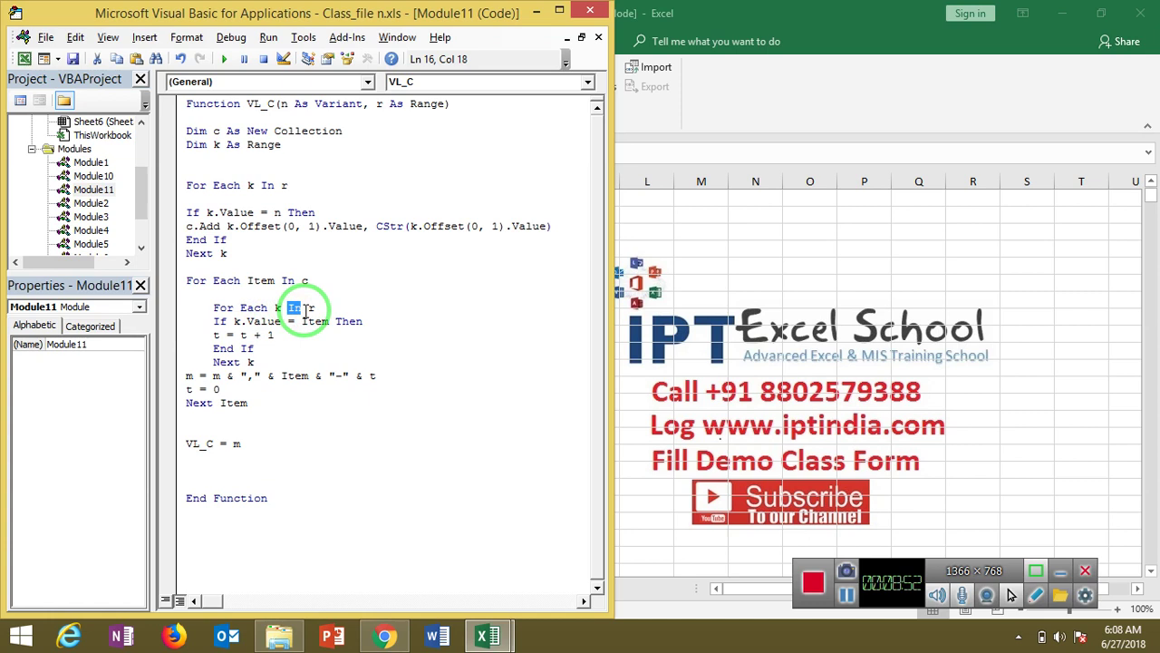
# Replace k.Value in the inner If test with k.Offset(0, 1).Value, then return to Excel
pyautogui.doubleClick(246, 323)
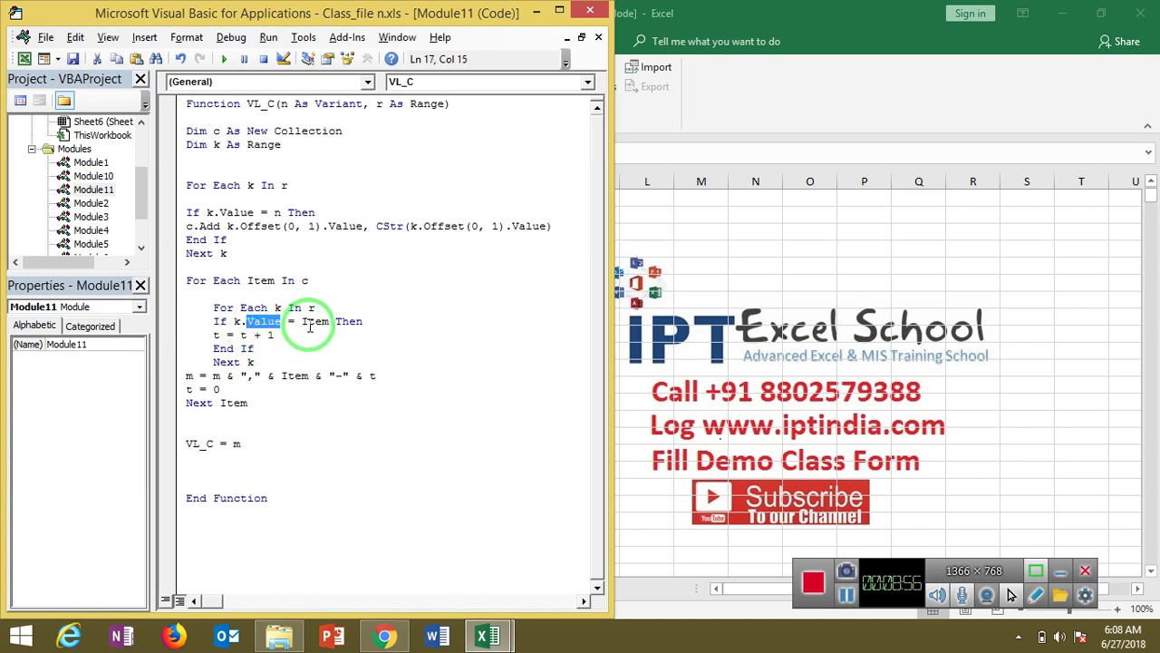
pyautogui.click(283, 323)
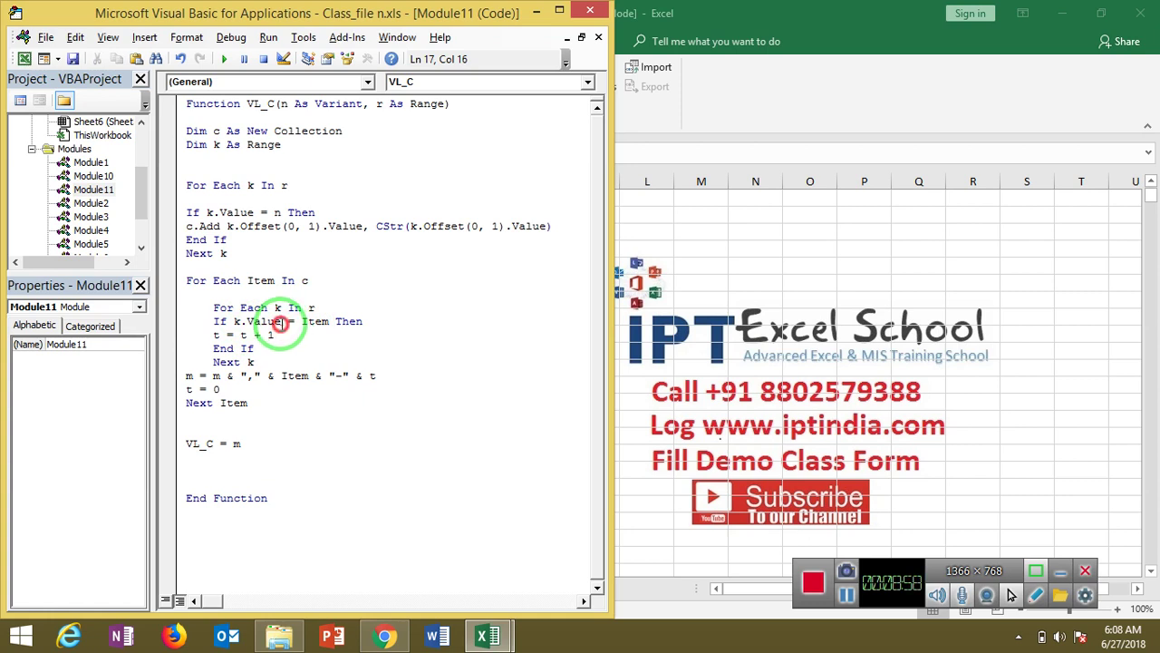
pyautogui.press('BackSpace')
pyautogui.press('BackSpace')
pyautogui.press('BackSpace')
pyautogui.press('BackSpace')
pyautogui.press('BackSpace')
pyautogui.press('BackSpace')
pyautogui.press('BackSpace')
pyautogui.write('k.Offset(0, 1).Value')
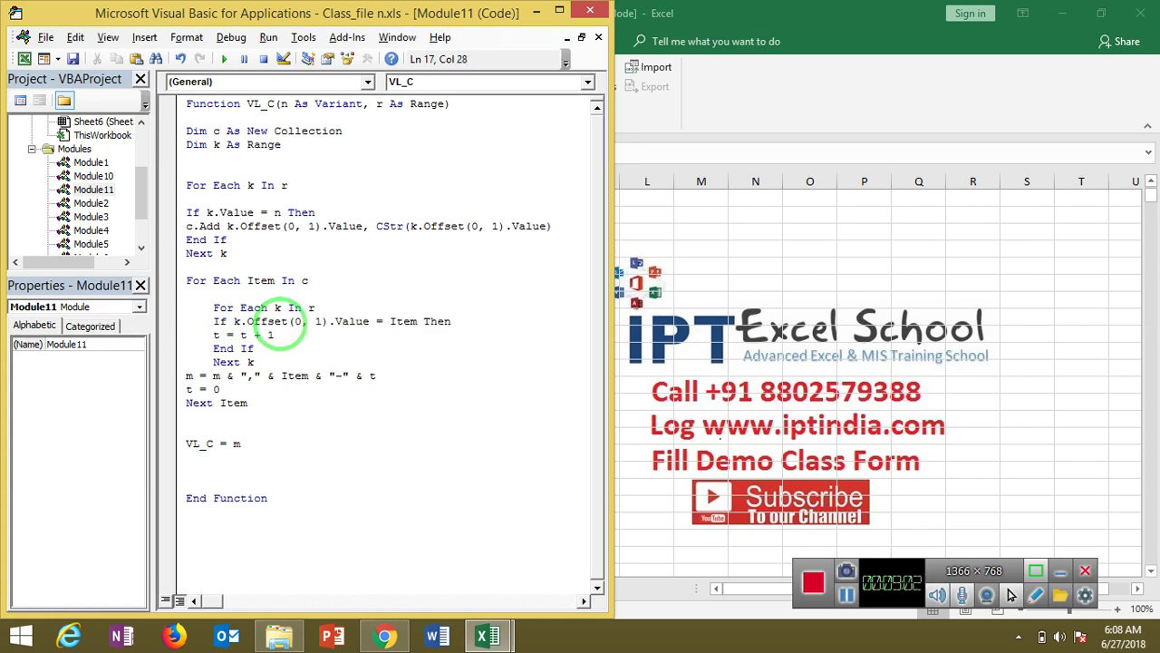
pyautogui.click(296, 375)
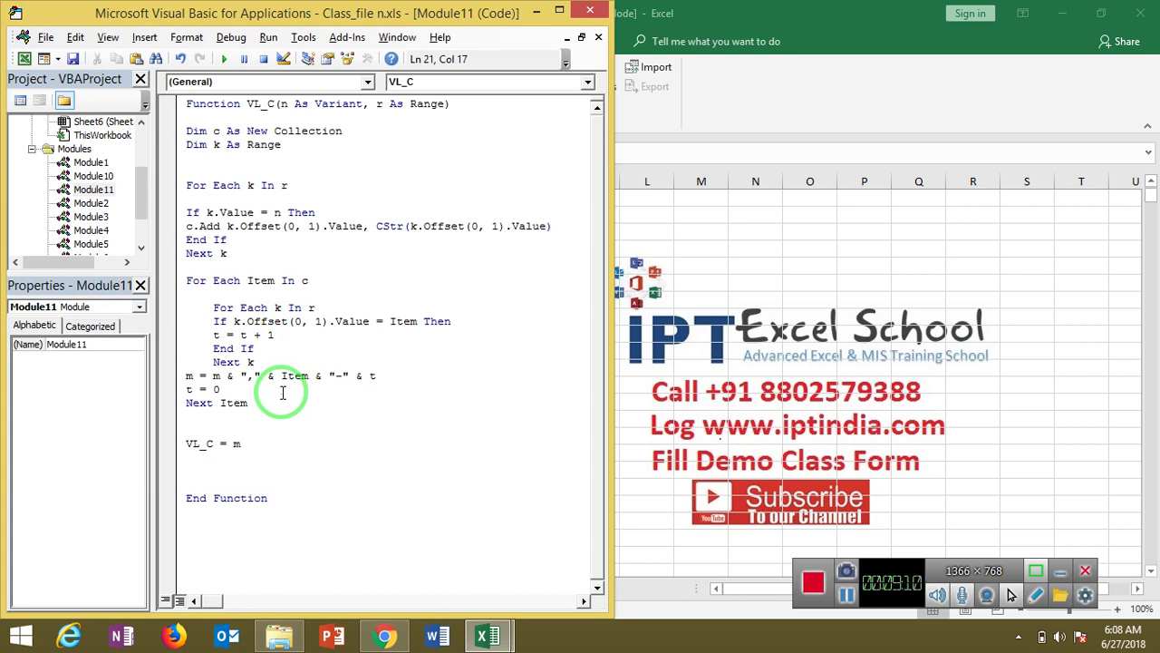
pyautogui.hotkey('alt', 'F11')
# Recalculate G3, which still shows #VALUE!, and return to the VL_C code
pyautogui.doubleClick(378, 215)
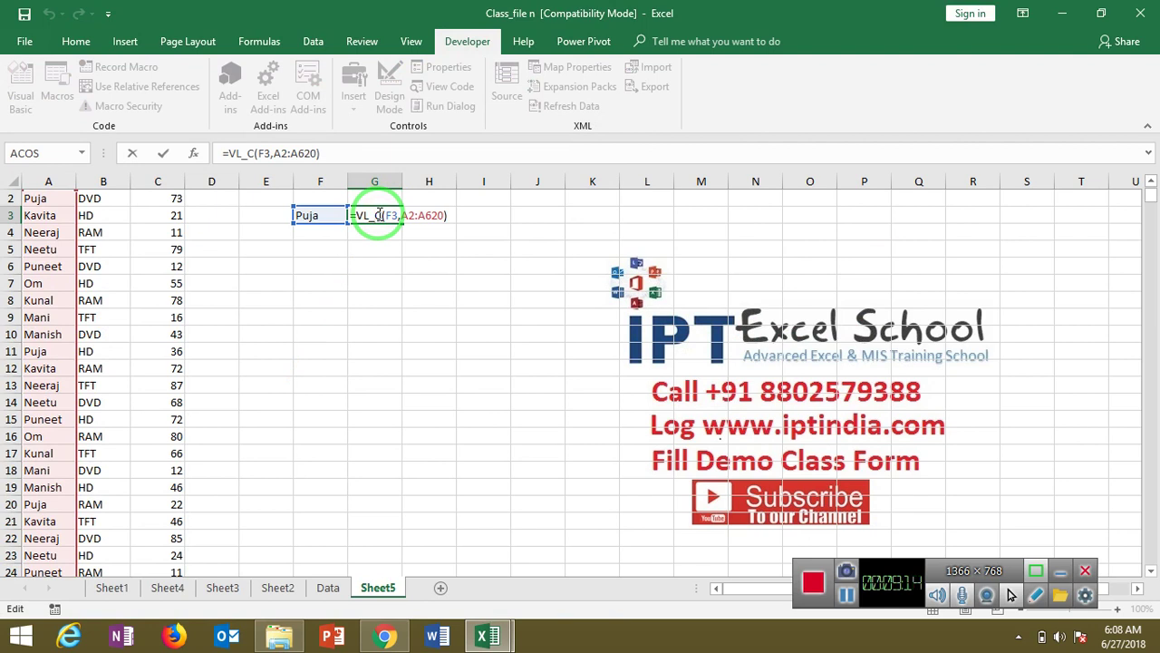
pyautogui.press('Return')
pyautogui.press('Up')
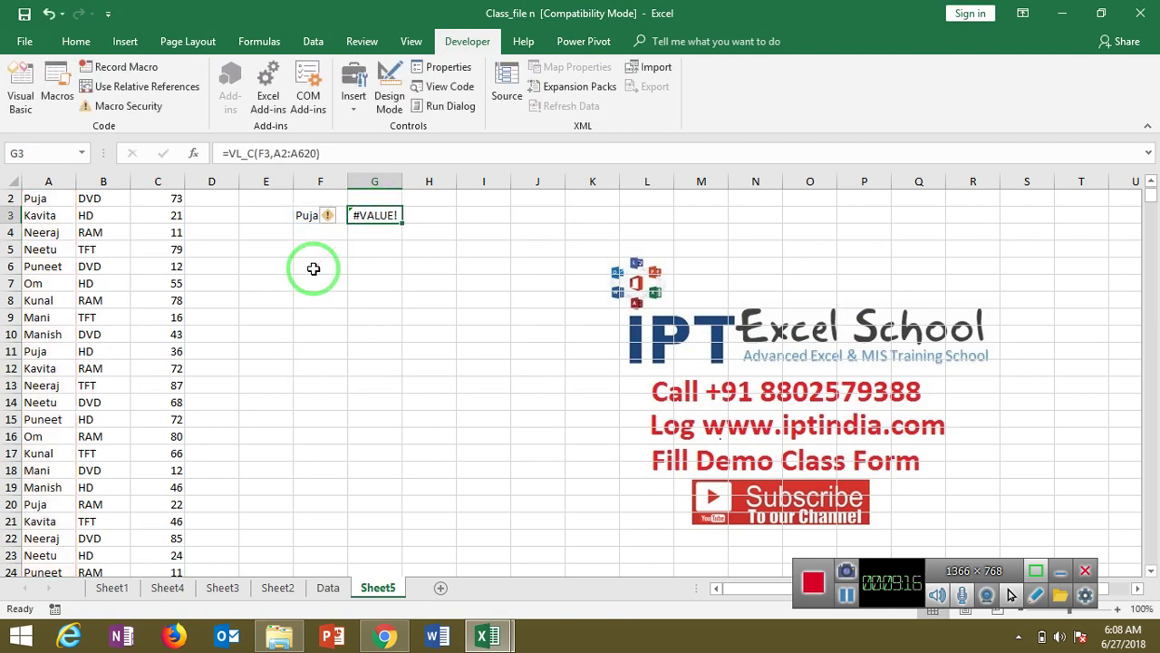
pyautogui.hotkey('alt', 'F11')
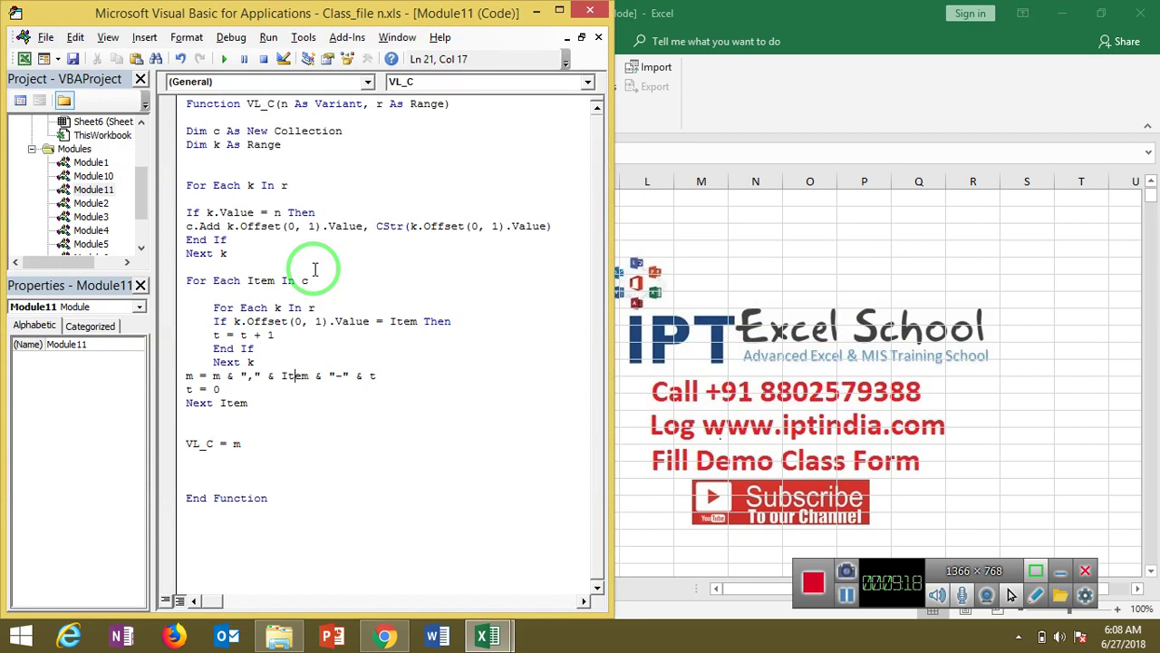
# Add Dim m As String and an On Error Resume Next line to VL_C
pyautogui.press('Down')
pyautogui.press('End')
pyautogui.press('Up')
pyautogui.press('Up')
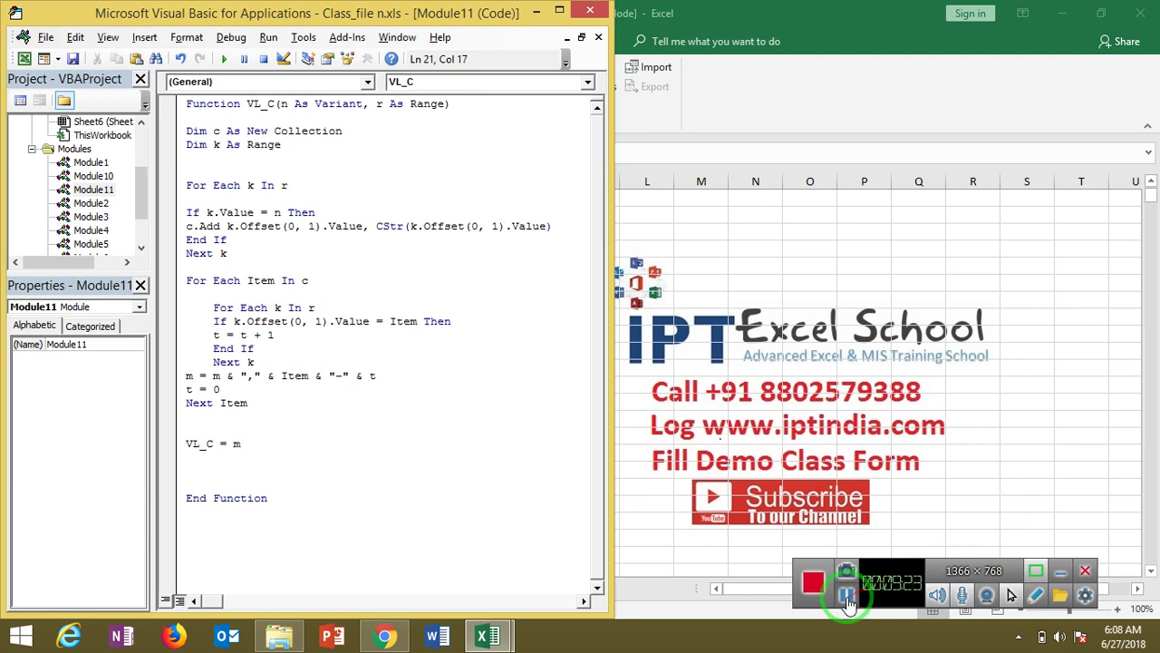
pyautogui.click(848, 596)
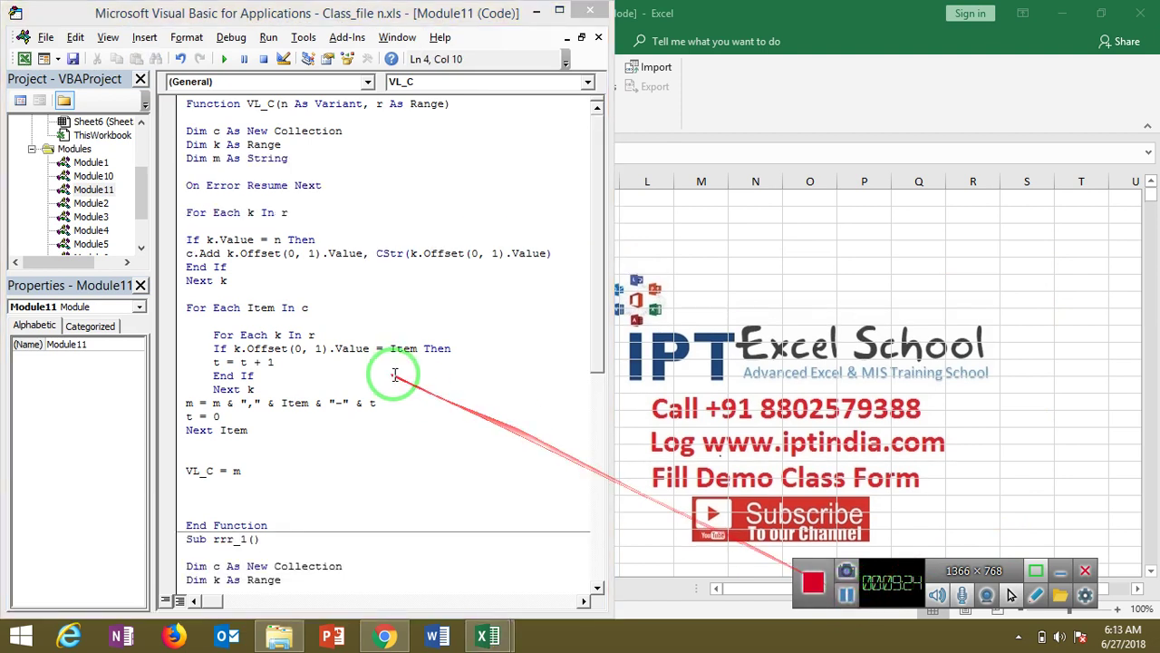
# Step through the inner loop lines, highlight On Error Resume Next, and return to Excel
pyautogui.click(255, 334)
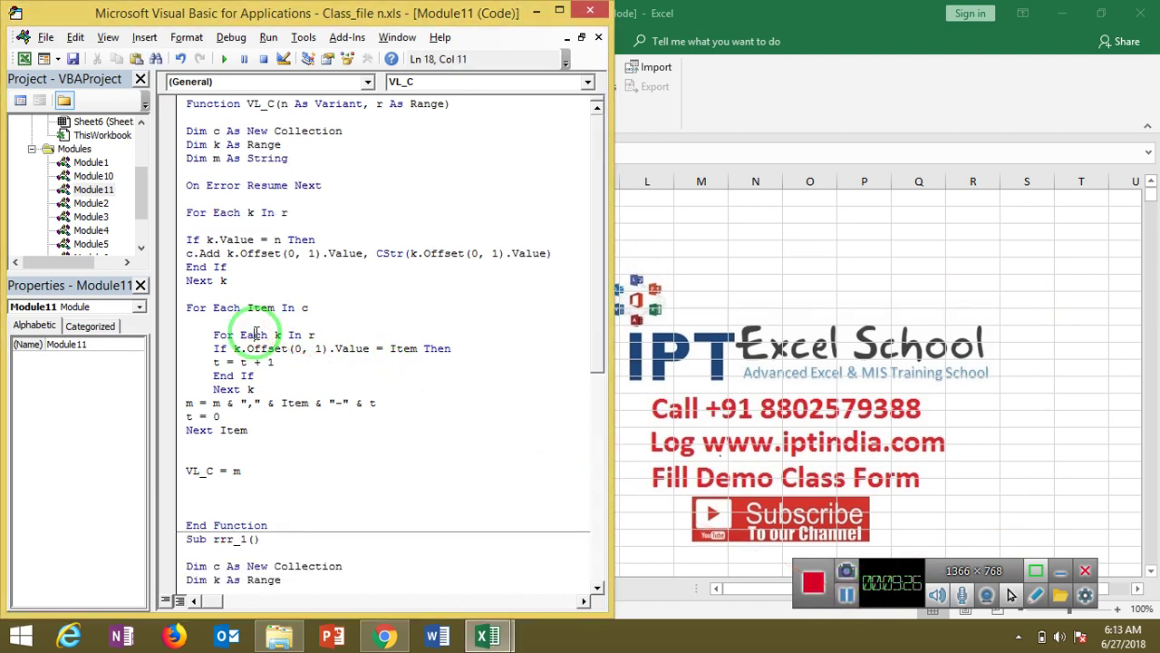
pyautogui.press('Down')
pyautogui.press('Down')
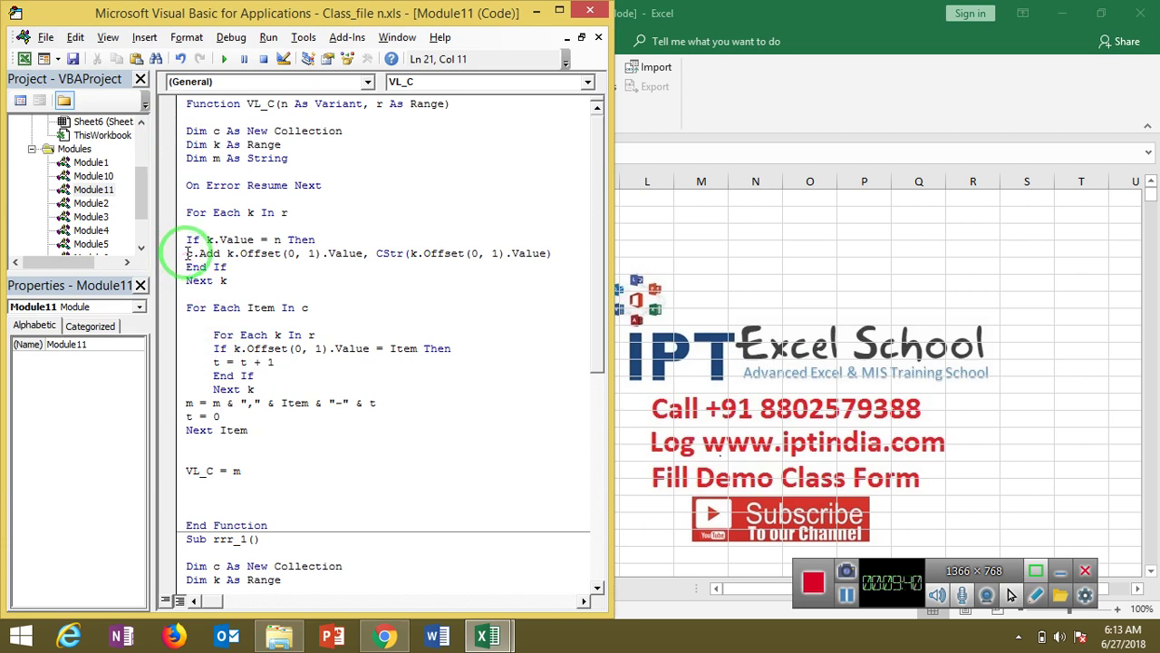
pyautogui.moveTo(186, 185)
pyautogui.mouseDown()
pyautogui.moveTo(328, 179)
pyautogui.moveTo(346, 193)
pyautogui.mouseUp()
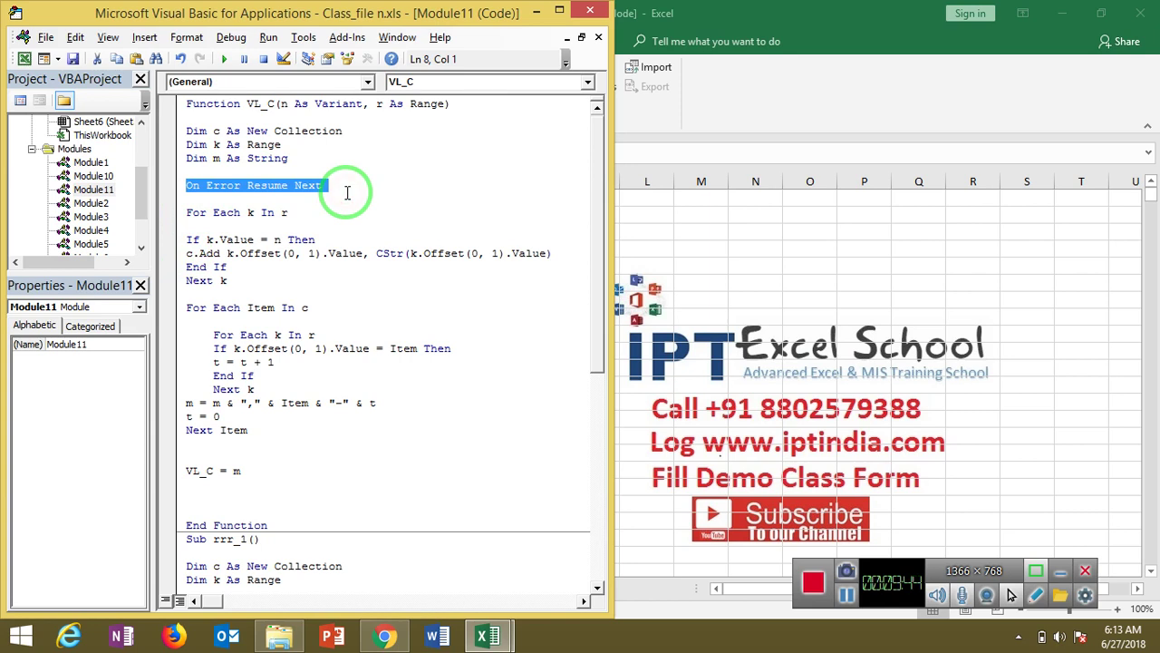
pyautogui.hotkey('alt', 'F11')
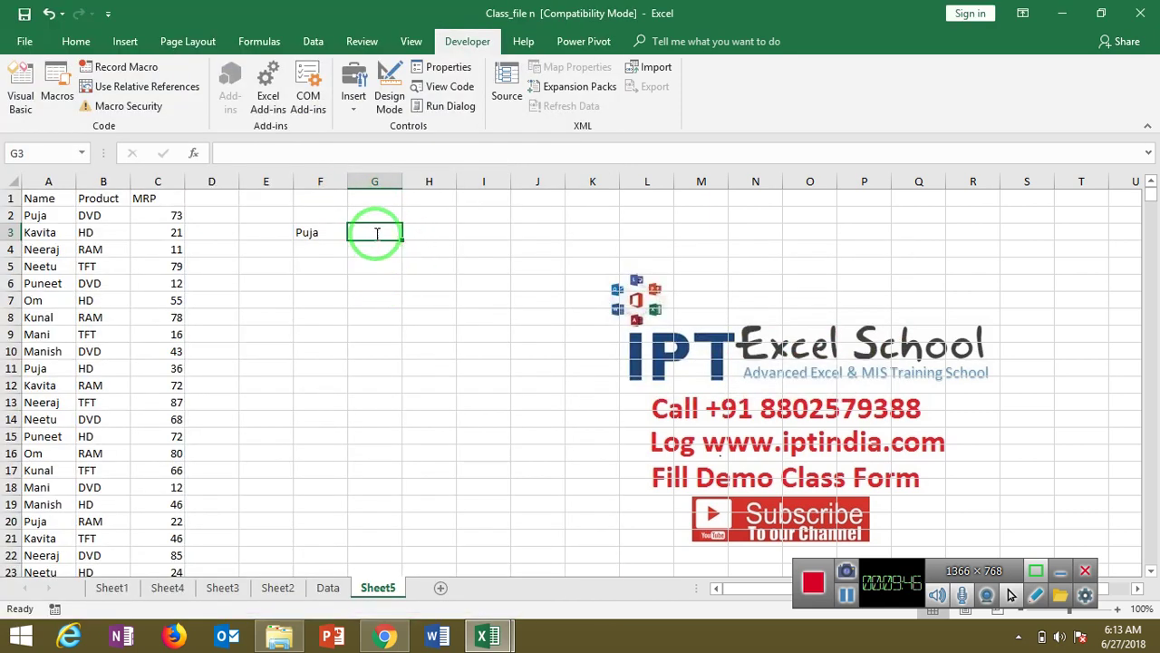
# Enter =VL_C(F3,A2:A620) in G3, returning ,DVD-155,HD-155,RAM-155,TFT-154
pyautogui.write('=VL_C(')
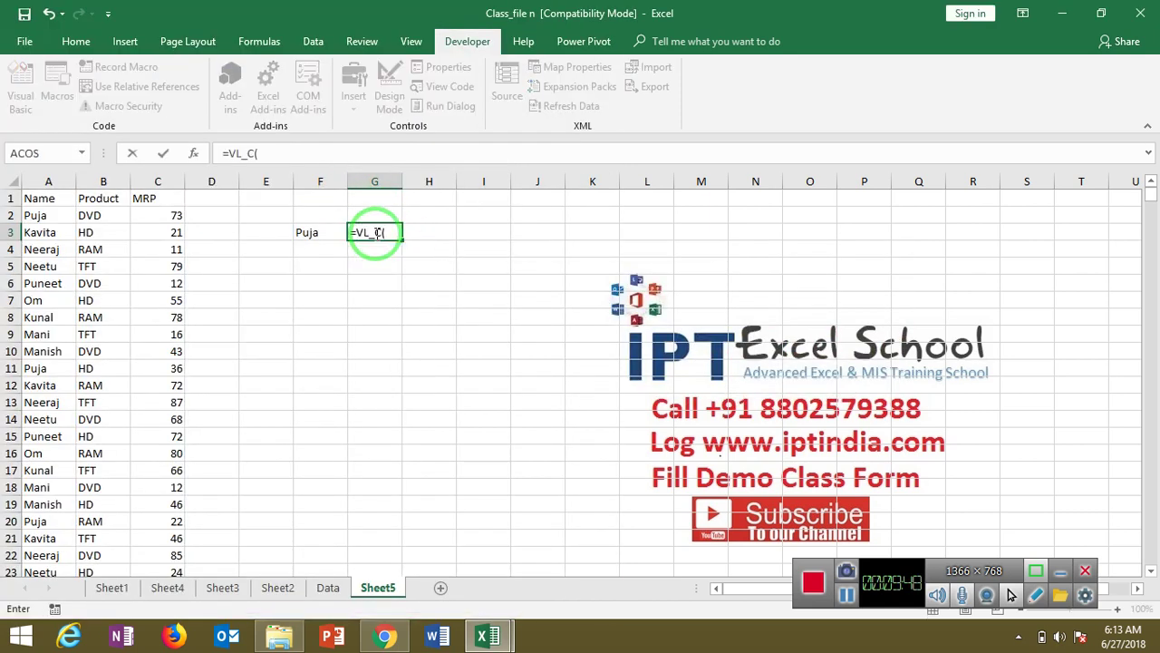
pyautogui.press('Left')
pyautogui.write(',')
pyautogui.press('Left')
pyautogui.press('Left')
pyautogui.press('Left')
pyautogui.press('Left')
pyautogui.press('Up')
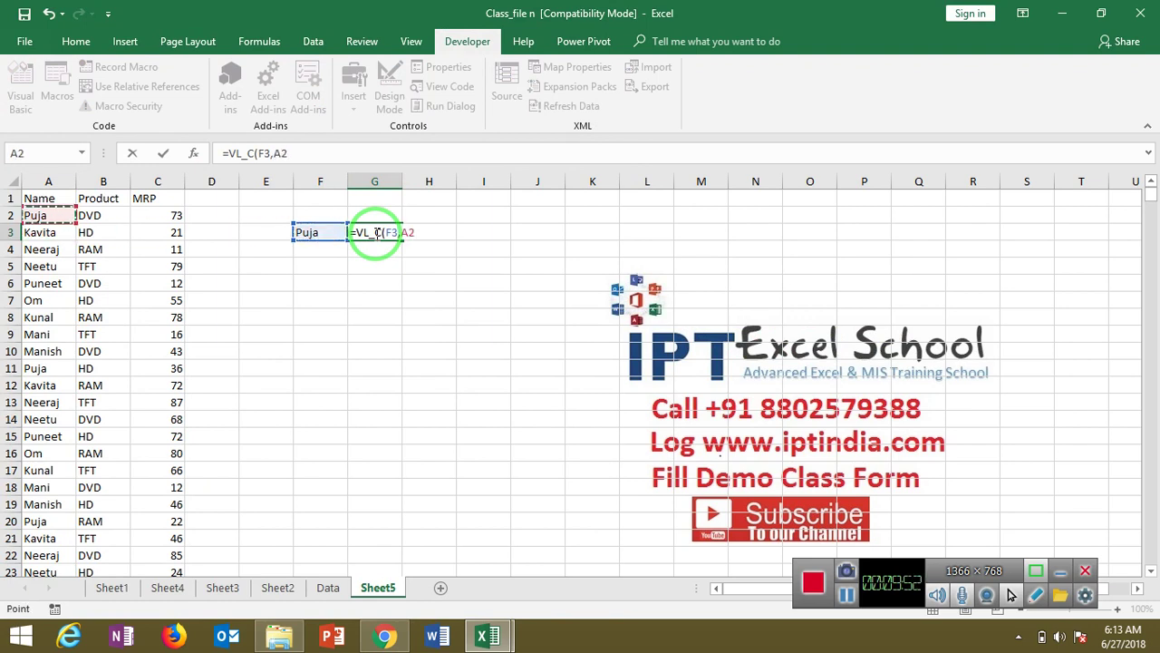
pyautogui.hotkey('ctrl', 'shift', 'Down')
pyautogui.press('Return')
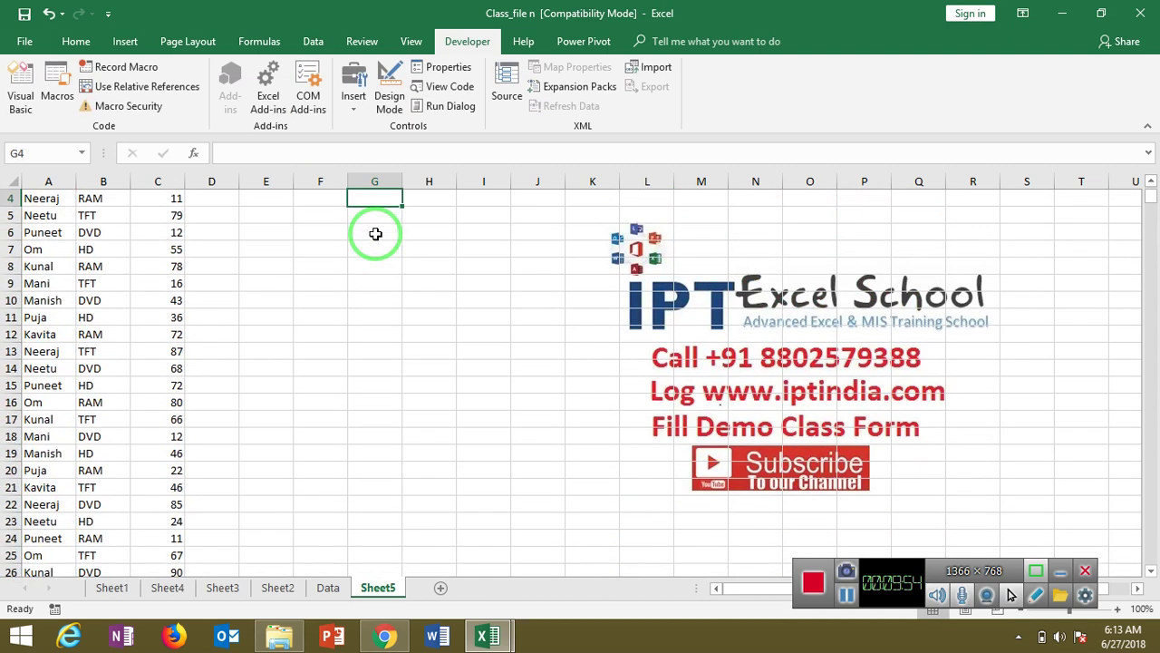
pyautogui.scroll(1, 375, 234)
pyautogui.moveTo(350, 232); pyautogui.dragTo(186, 196)
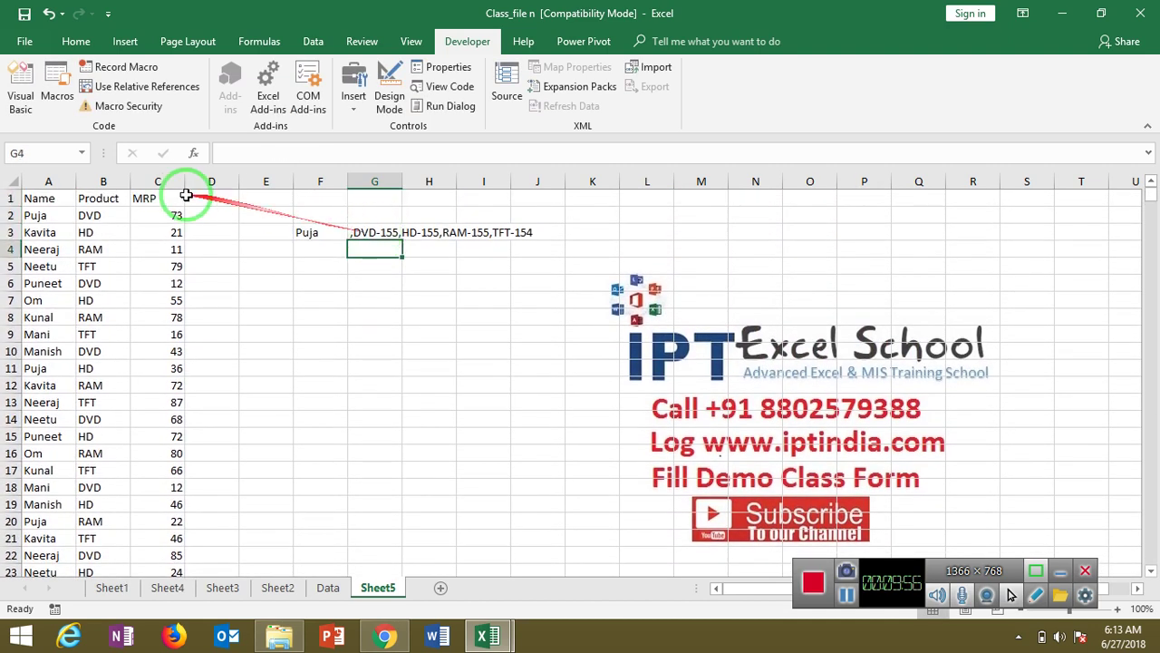
pyautogui.click(100, 216)
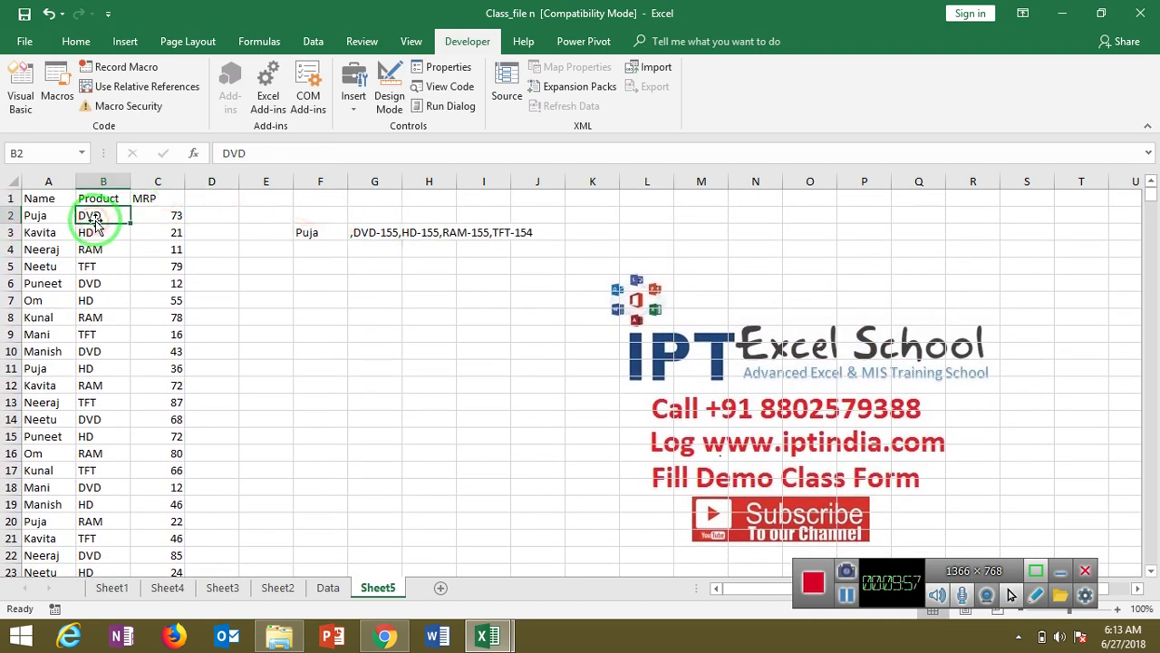
# Replace RAM with DVD in B20 and recalculate G3 to ,DVD-156,HD-155,TFT-154,RAM-154
pyautogui.click(374, 231)
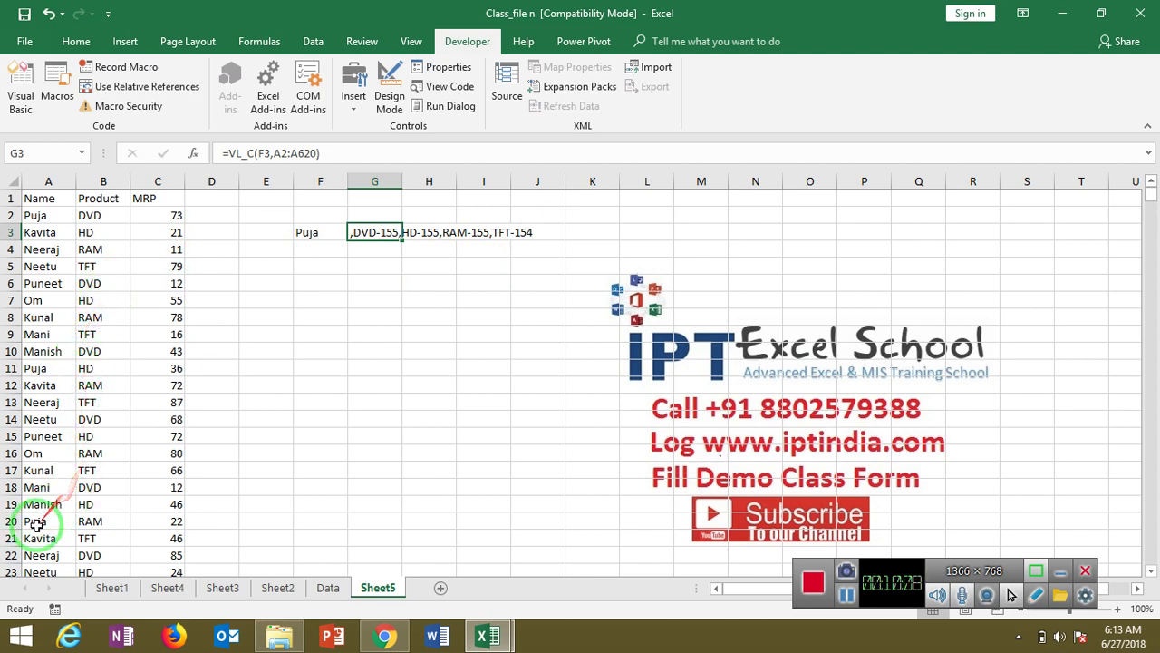
pyautogui.click(90, 524)
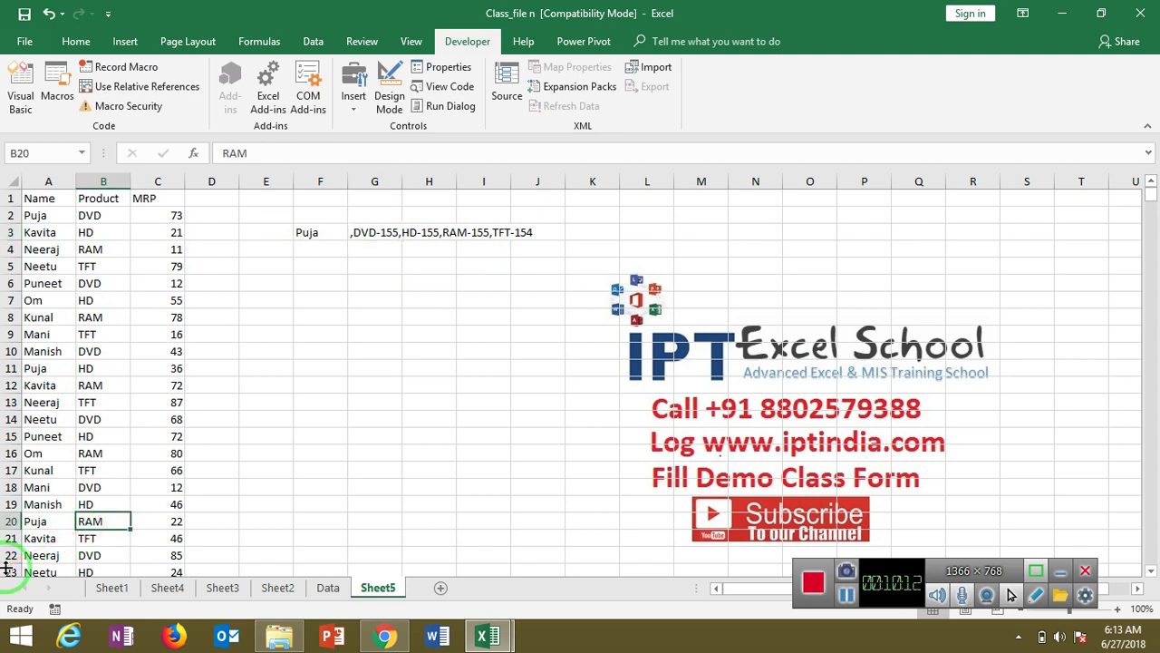
pyautogui.write('DVD')
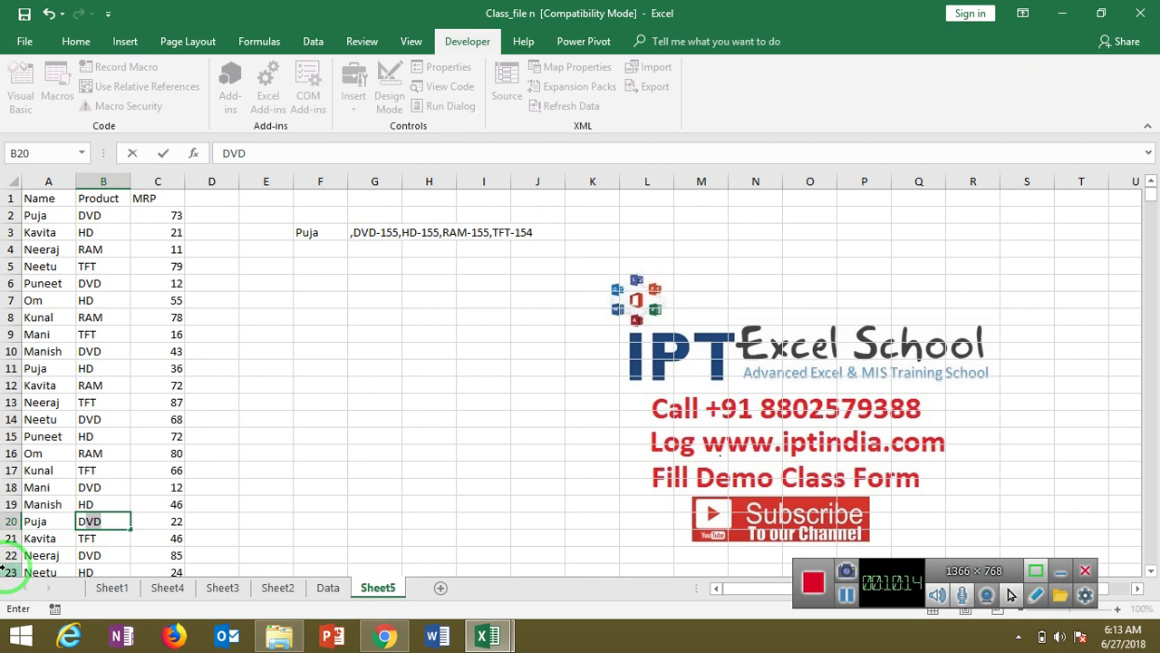
pyautogui.press('Return')
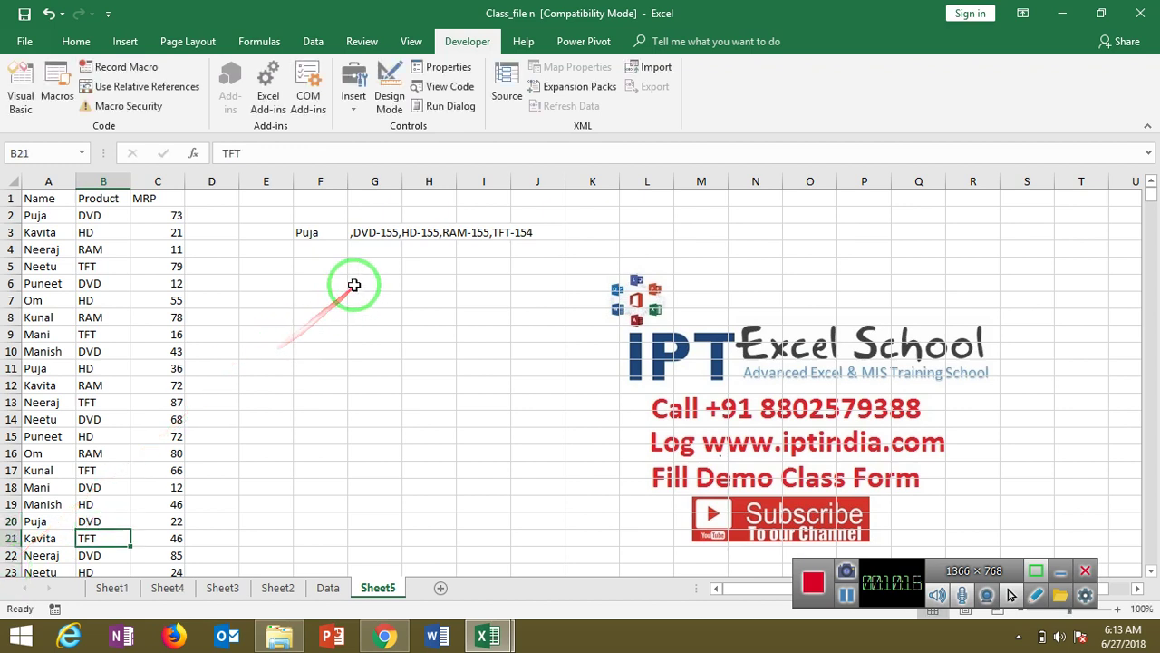
pyautogui.click(380, 283)
pyautogui.click(378, 234)
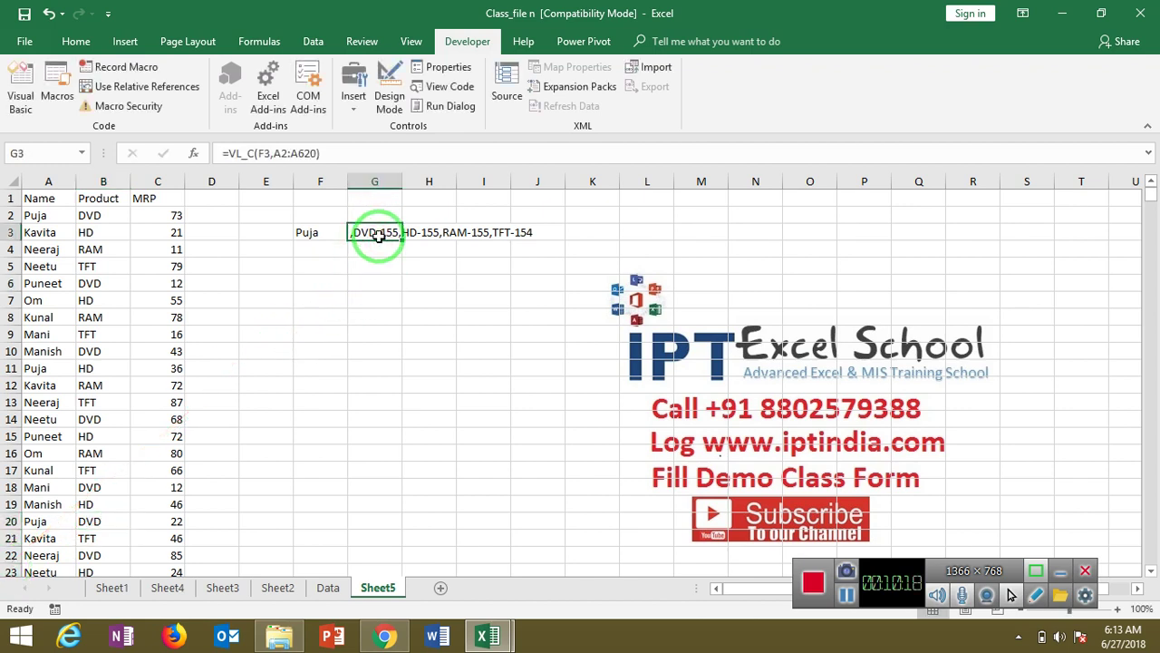
pyautogui.doubleClick(379, 233)
pyautogui.press('Return')
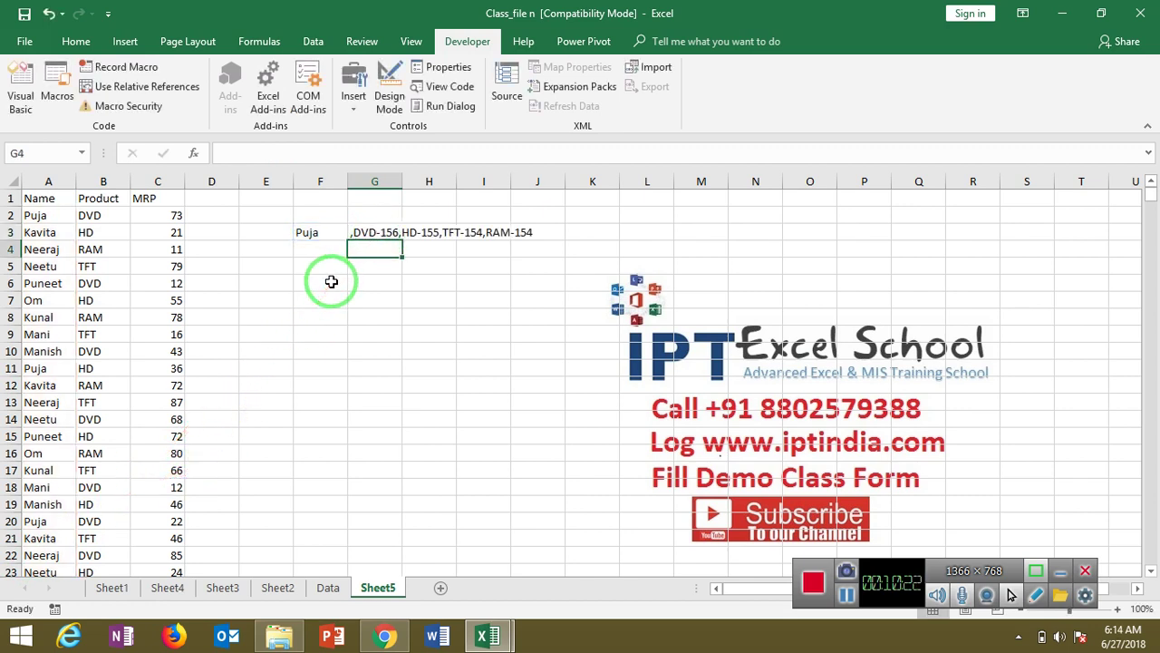
# Explain parameters n As Variant and r As Range, relating them to F3 and column A
pyautogui.hotkey('alt', 'F11')
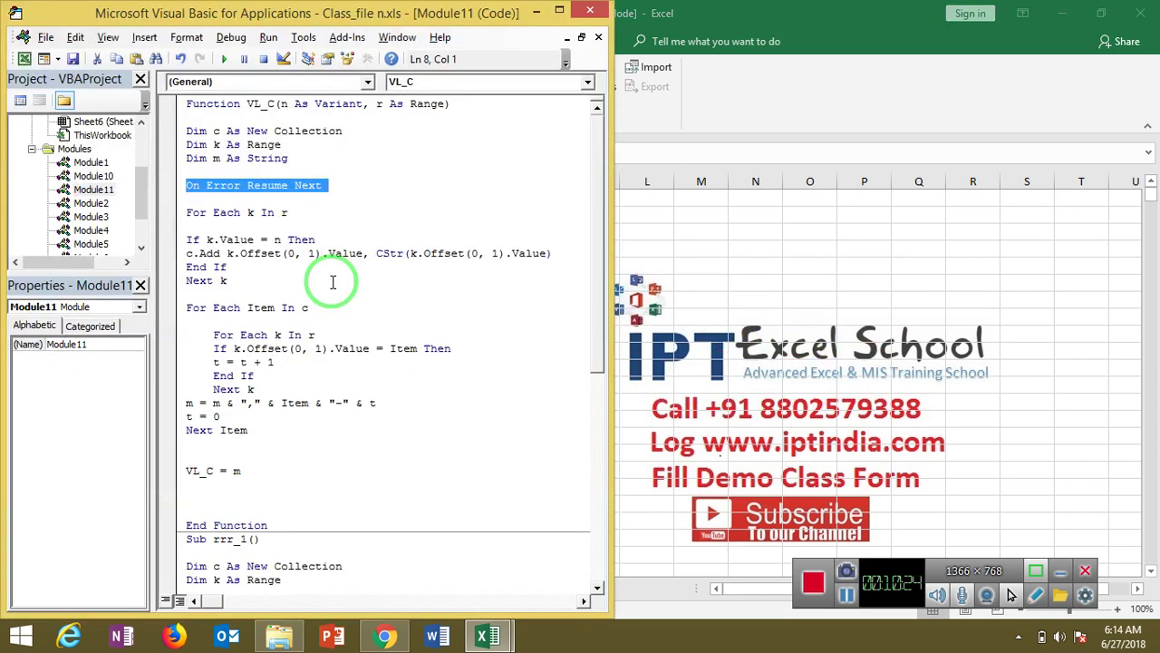
pyautogui.click(353, 171)
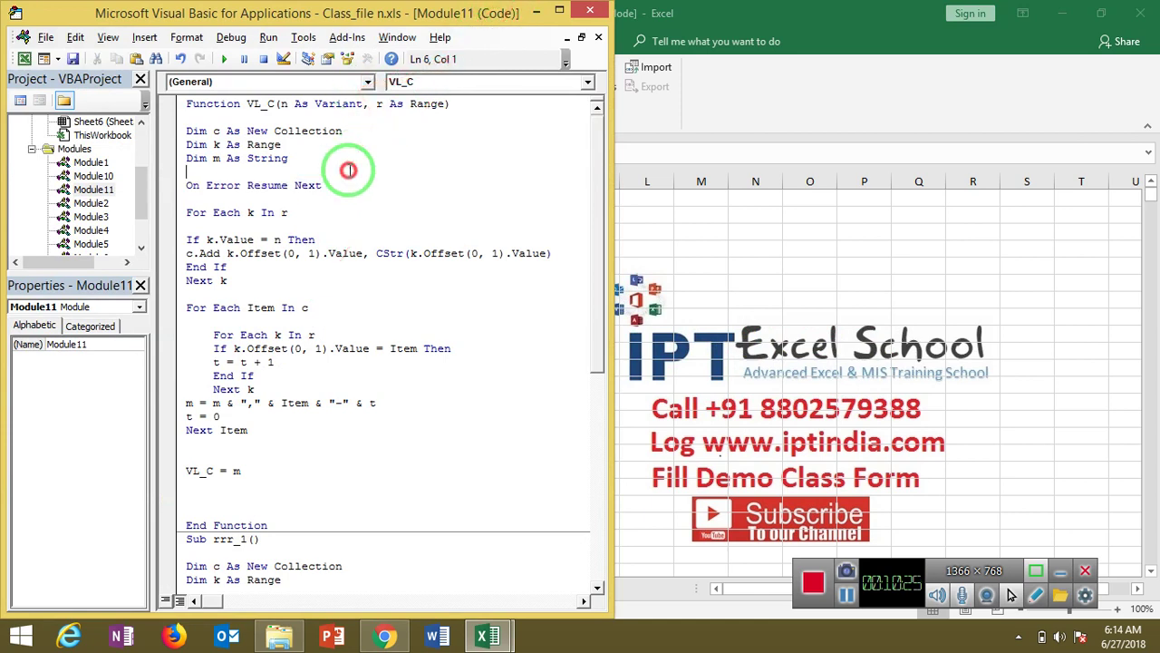
pyautogui.doubleClick(282, 105)
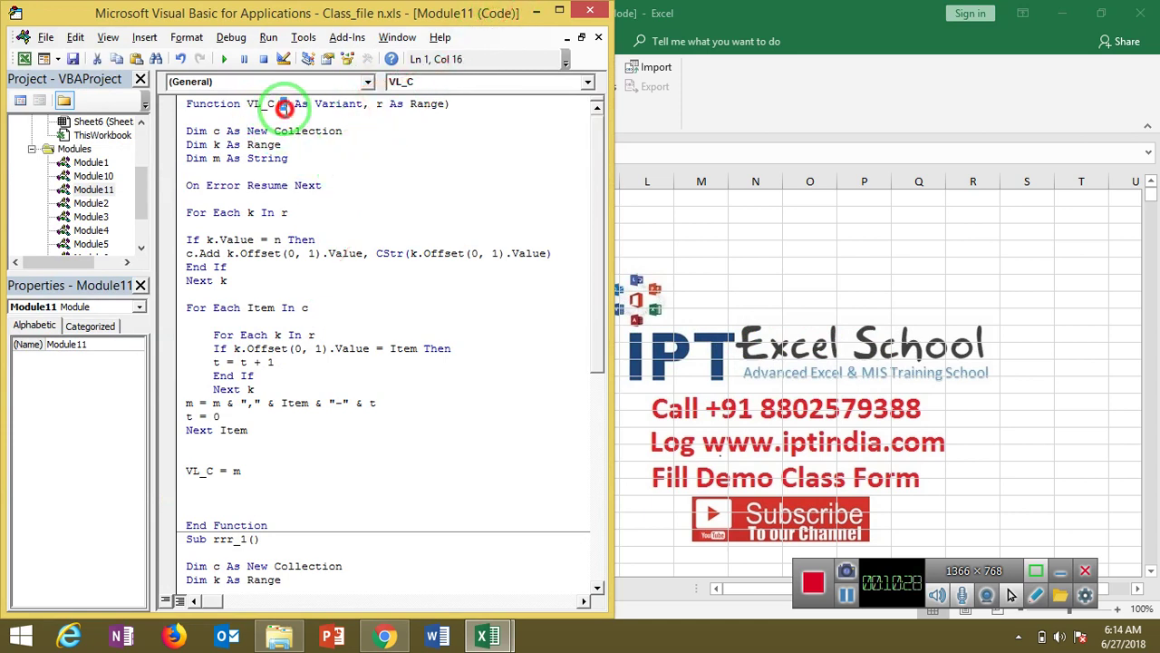
pyautogui.click(370, 104)
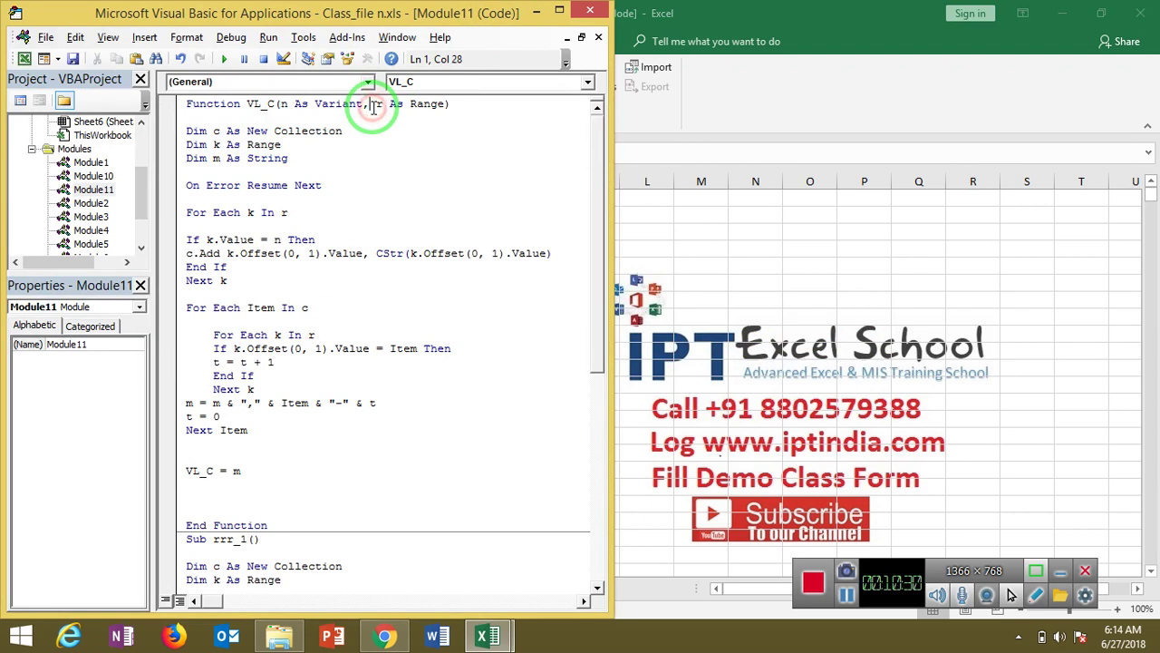
pyautogui.doubleClick(343, 105)
pyautogui.hotkey('alt', 'F11')
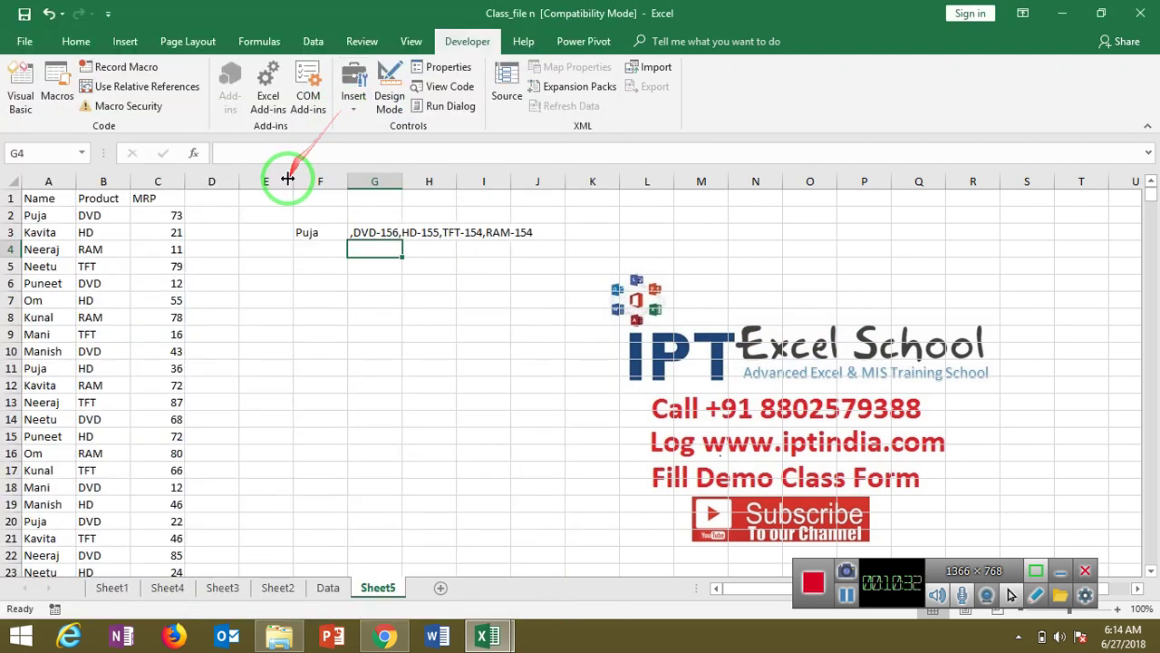
pyautogui.click(315, 232)
pyautogui.hotkey('alt', 'F11')
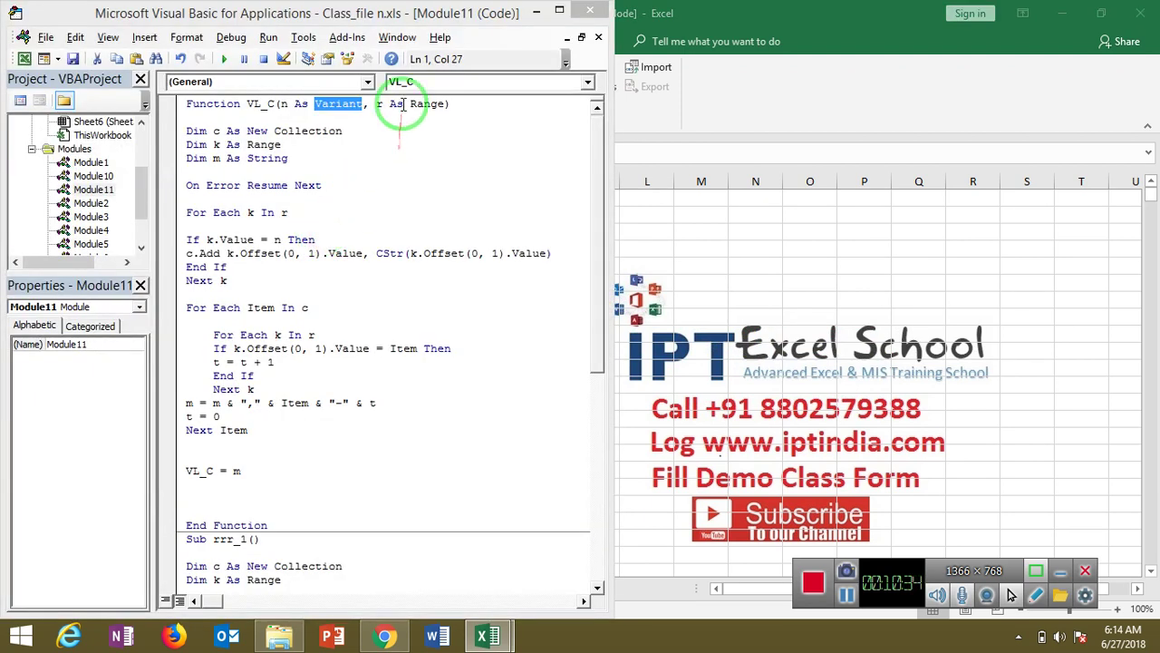
pyautogui.moveTo(404, 104); pyautogui.dragTo(445, 104)
pyautogui.hotkey('alt', 'F11')
pyautogui.click(57, 184)
pyautogui.hotkey('alt', 'F11')
# Go over the k As Range and m As String declarations and the For Each k / If n test
pyautogui.doubleClick(223, 211)
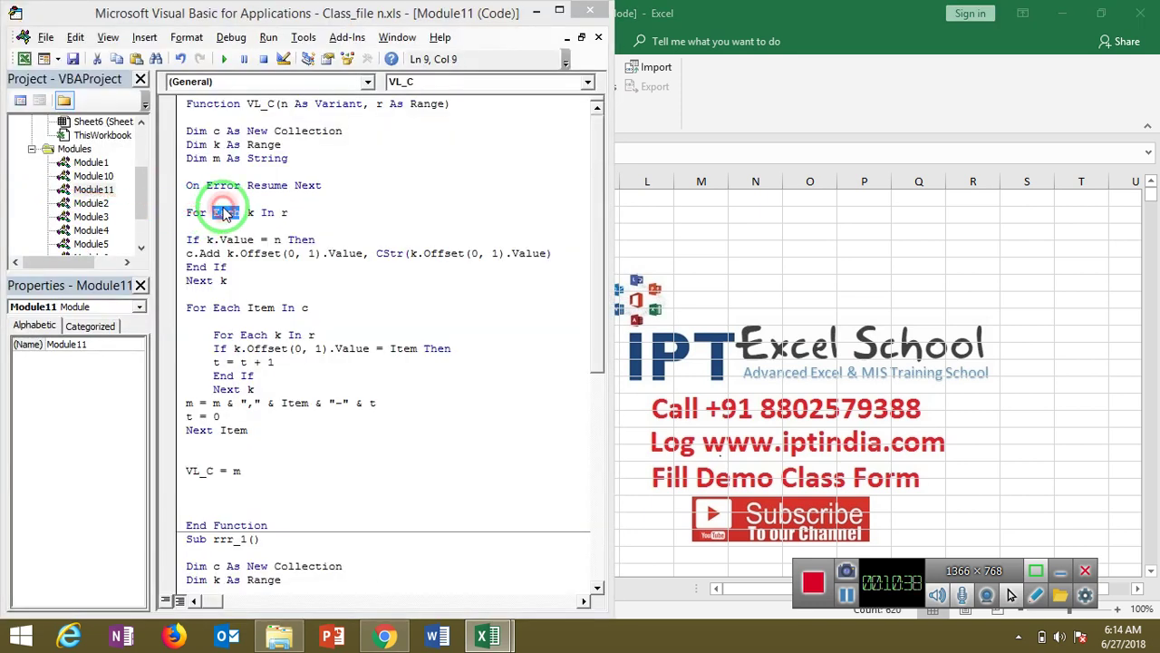
pyautogui.doubleClick(272, 145)
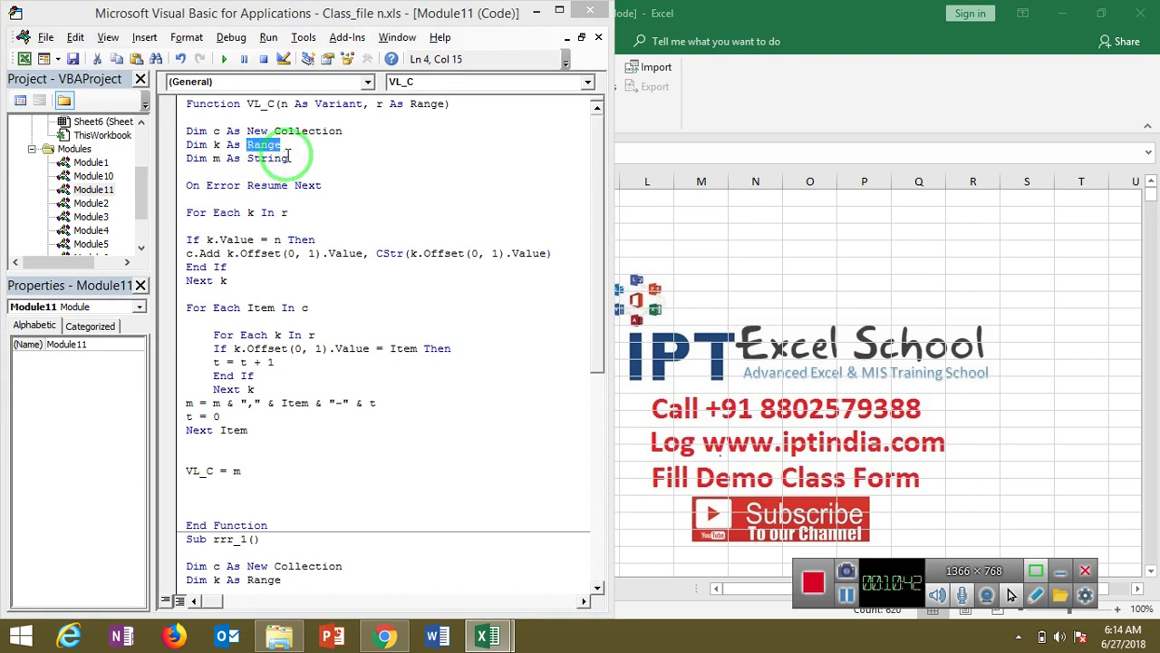
pyautogui.doubleClick(287, 157)
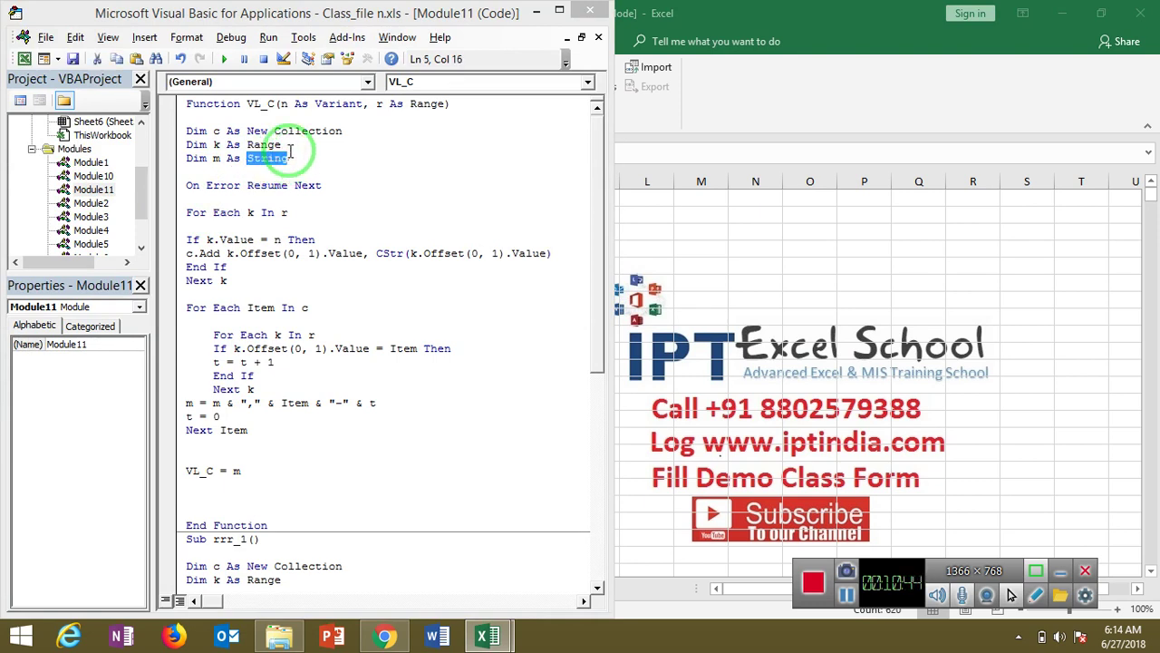
pyautogui.click(290, 147)
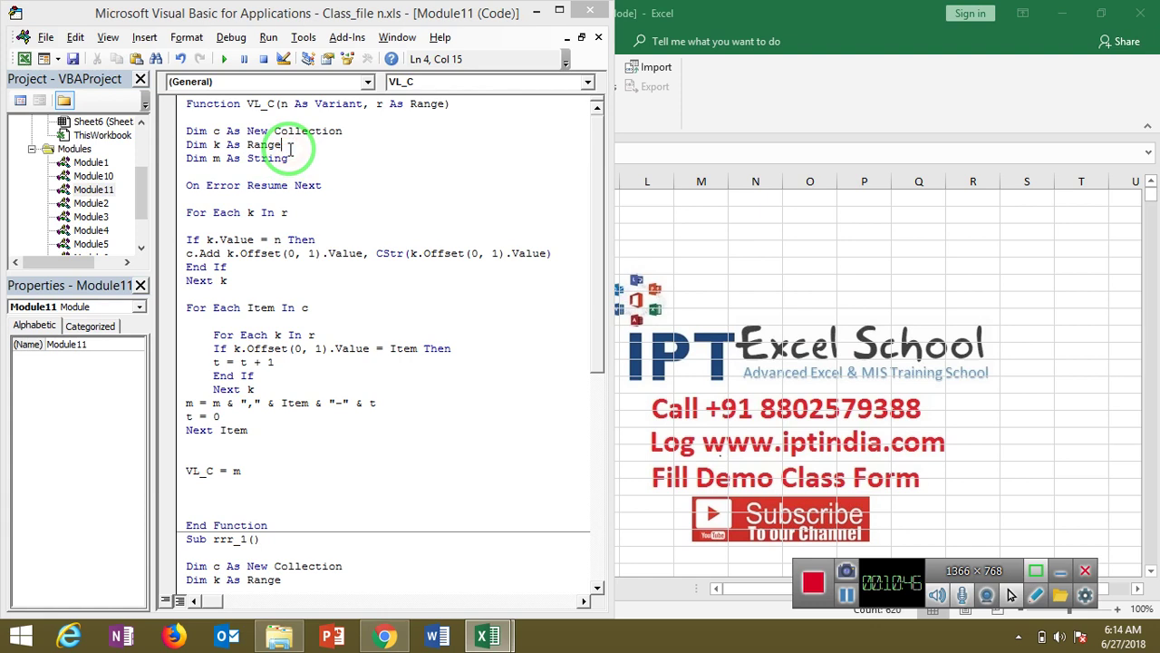
pyautogui.click(206, 214)
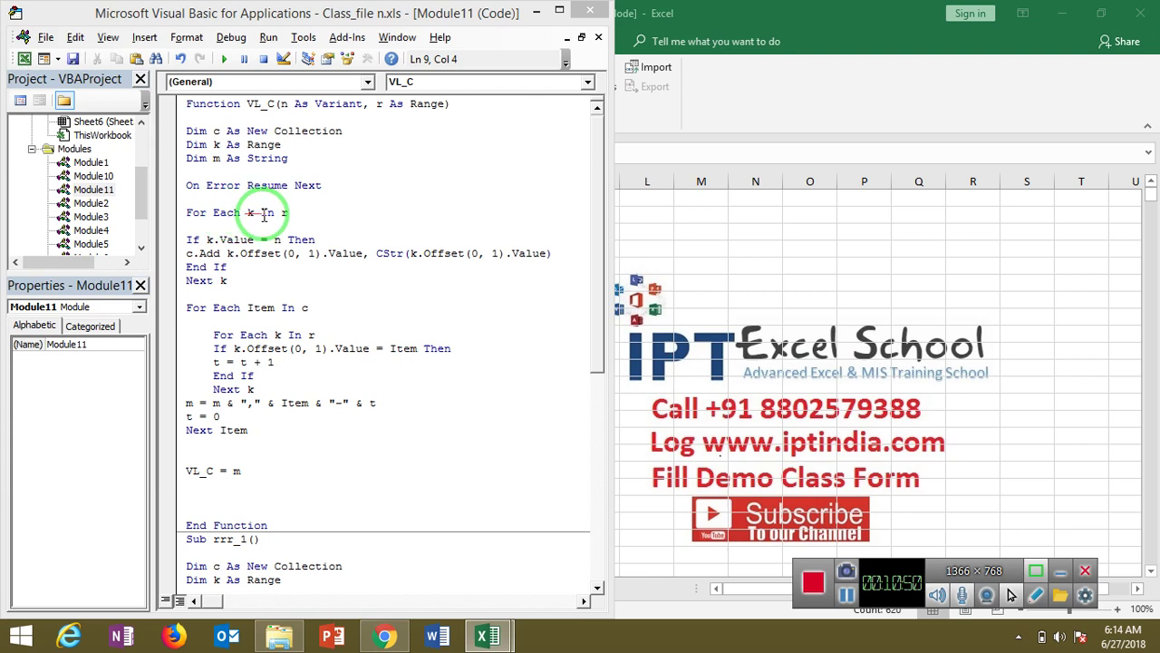
pyautogui.moveTo(185, 240); pyautogui.dragTo(201, 239)
pyautogui.click(205, 239)
pyautogui.click(273, 241)
pyautogui.hotkey('alt', 'F11')
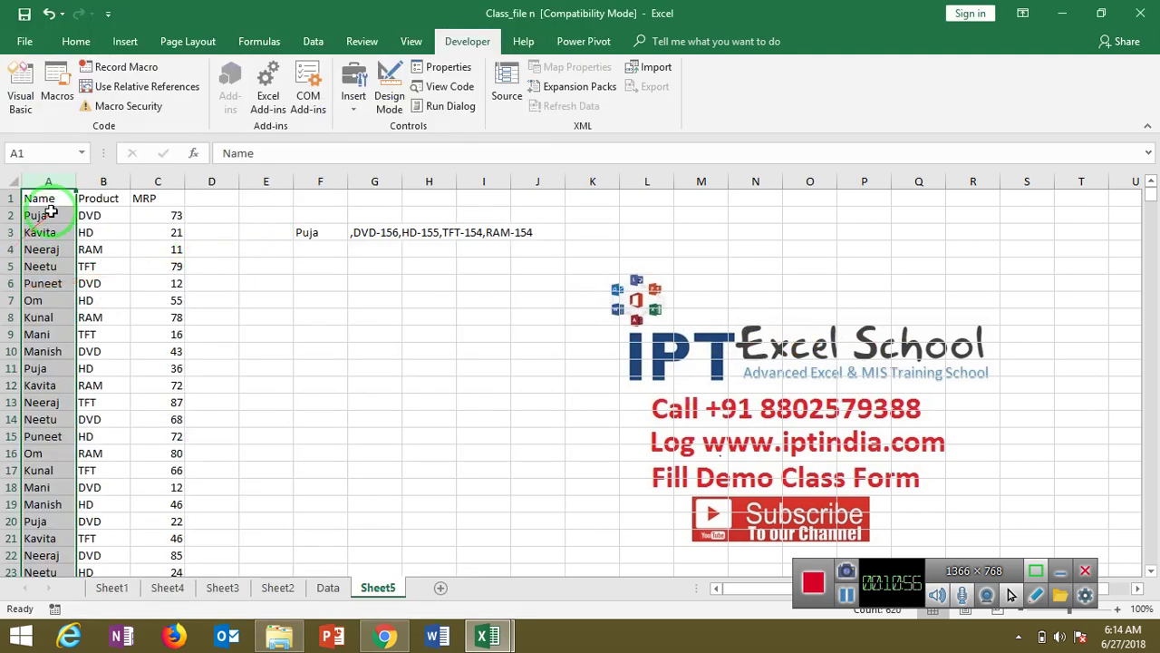
# Relate Puja in A2 to the function line and the c.Add line
pyautogui.click(52, 211)
pyautogui.hotkey('alt', 'F11')
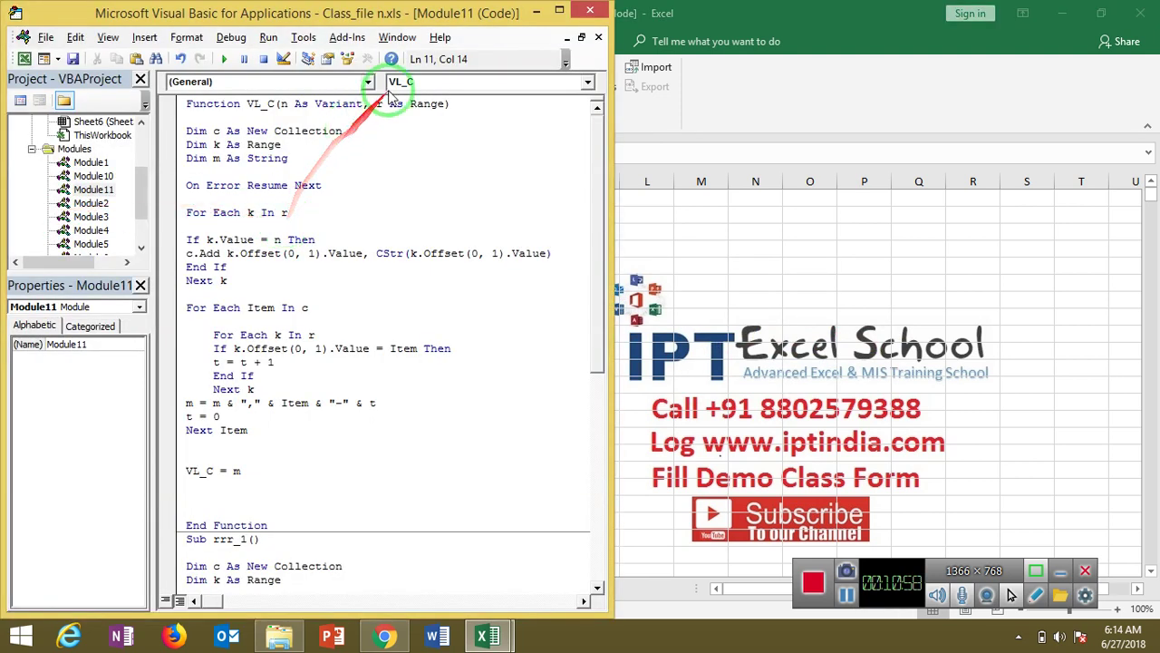
pyautogui.click(279, 103)
pyautogui.hotkey('alt', 'F11')
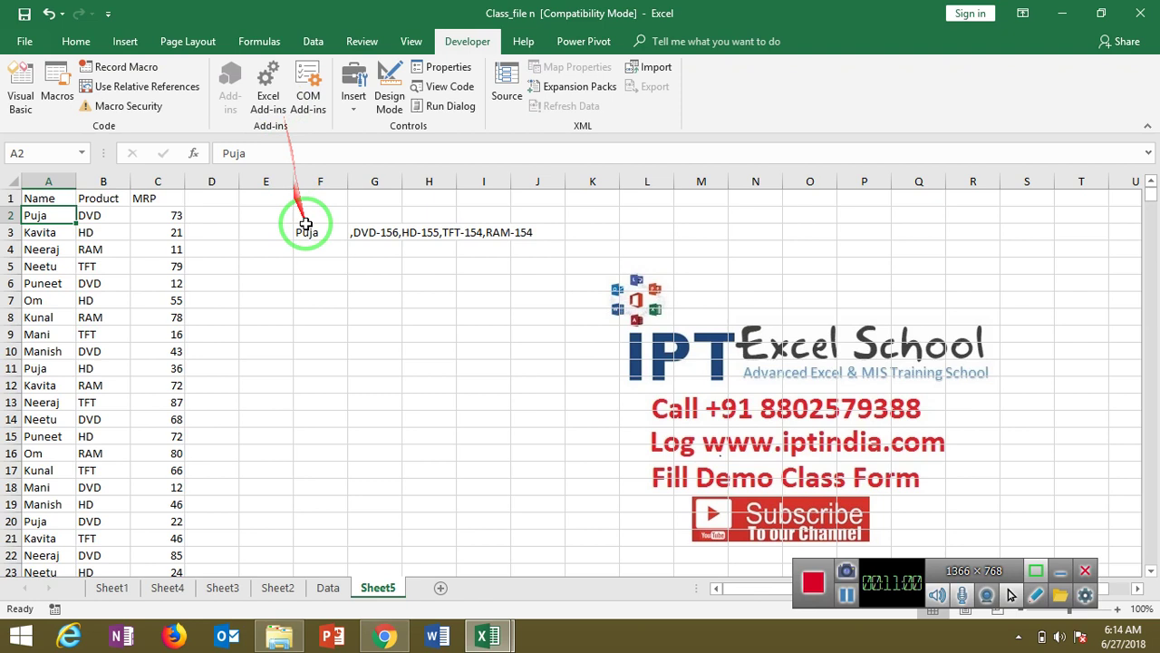
pyautogui.hotkey('alt', 'F11')
pyautogui.moveTo(322, 238); pyautogui.dragTo(221, 268)
pyautogui.click(200, 253)
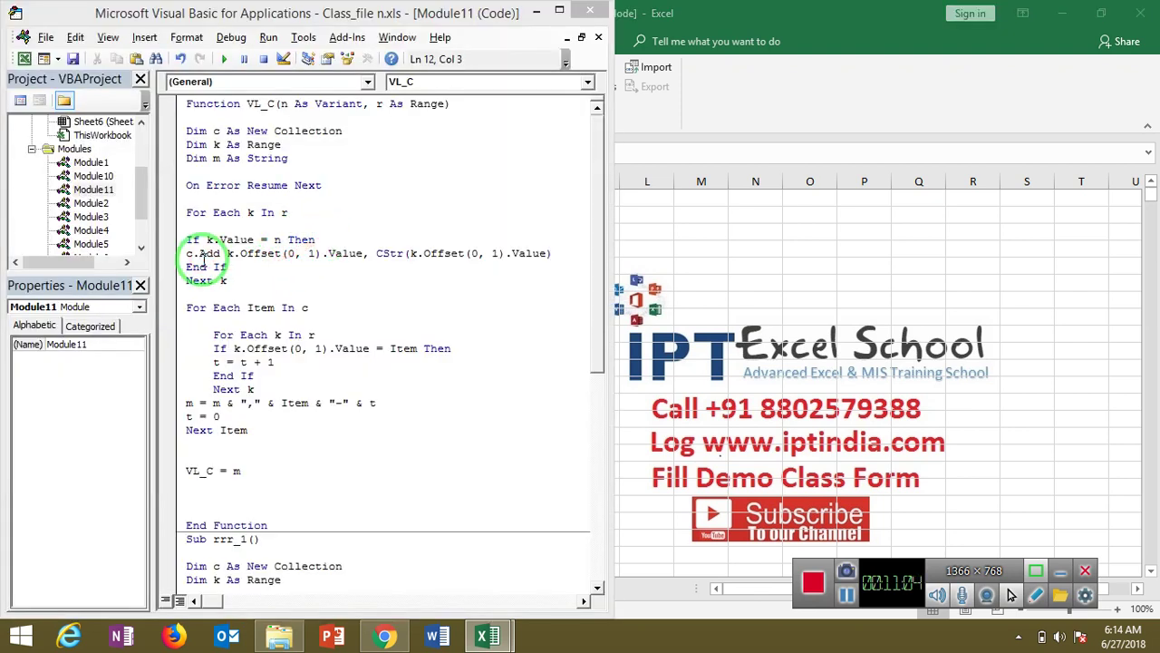
# Explain Collection, Offset (DVD in B2, MRP 73 in C2) and CStr, then mark the If…Next k block
pyautogui.doubleClick(297, 132)
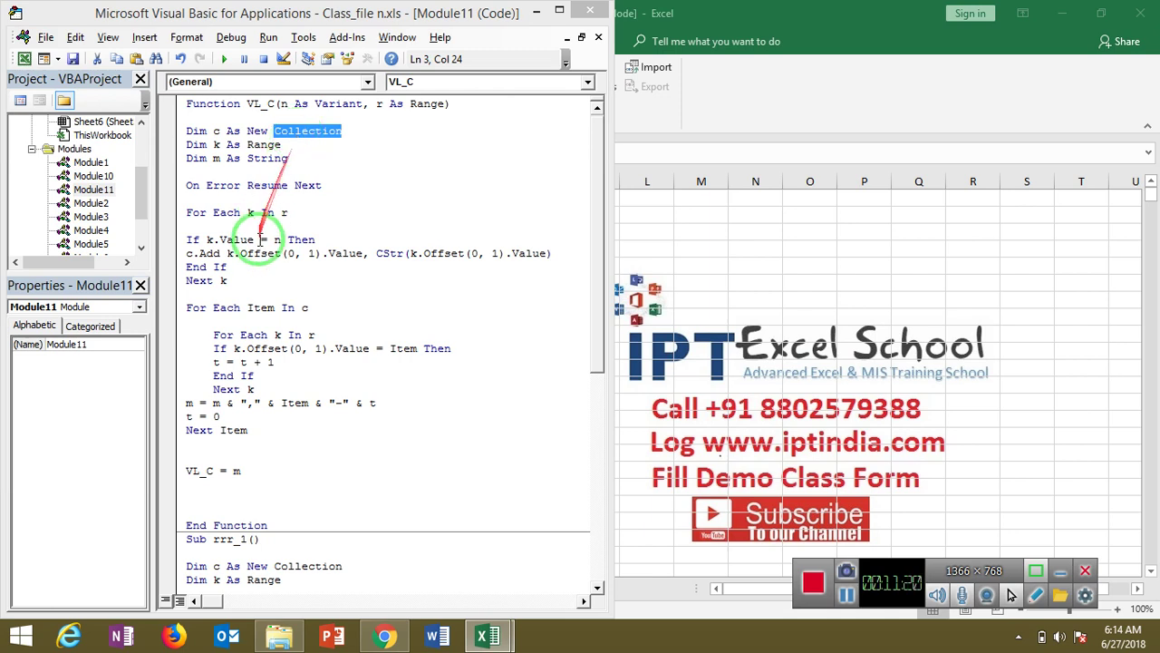
pyautogui.doubleClick(262, 253)
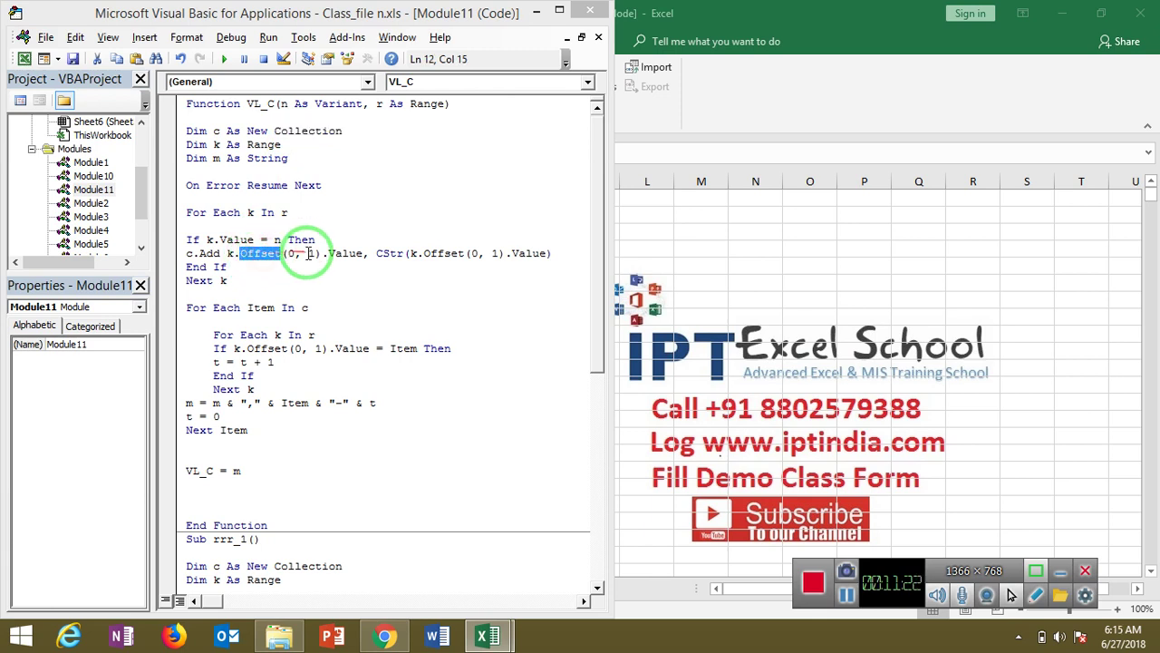
pyautogui.hotkey('alt', 'F11')
pyautogui.click(118, 211)
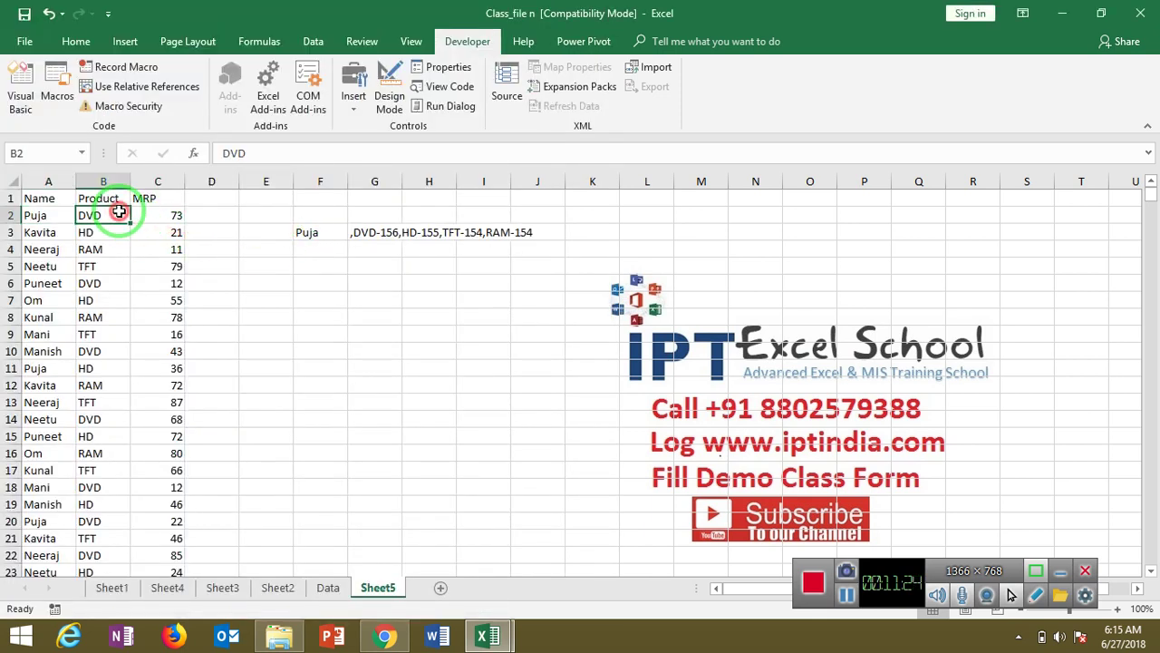
pyautogui.click(150, 216)
pyautogui.hotkey('alt', 'F11')
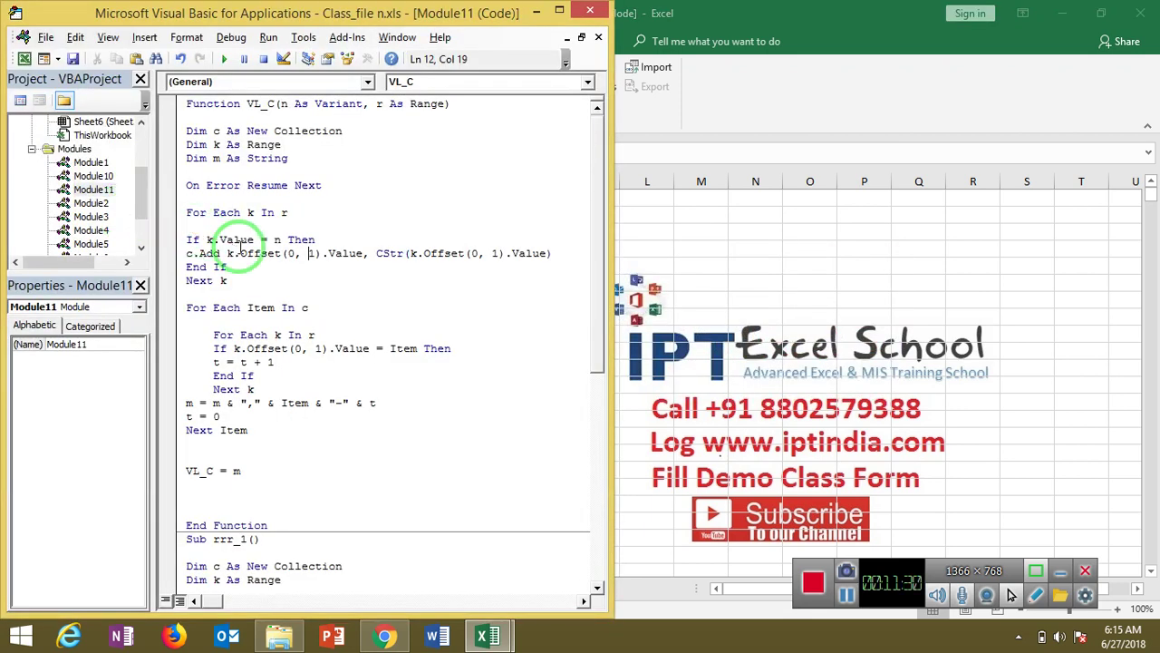
pyautogui.doubleClick(388, 253)
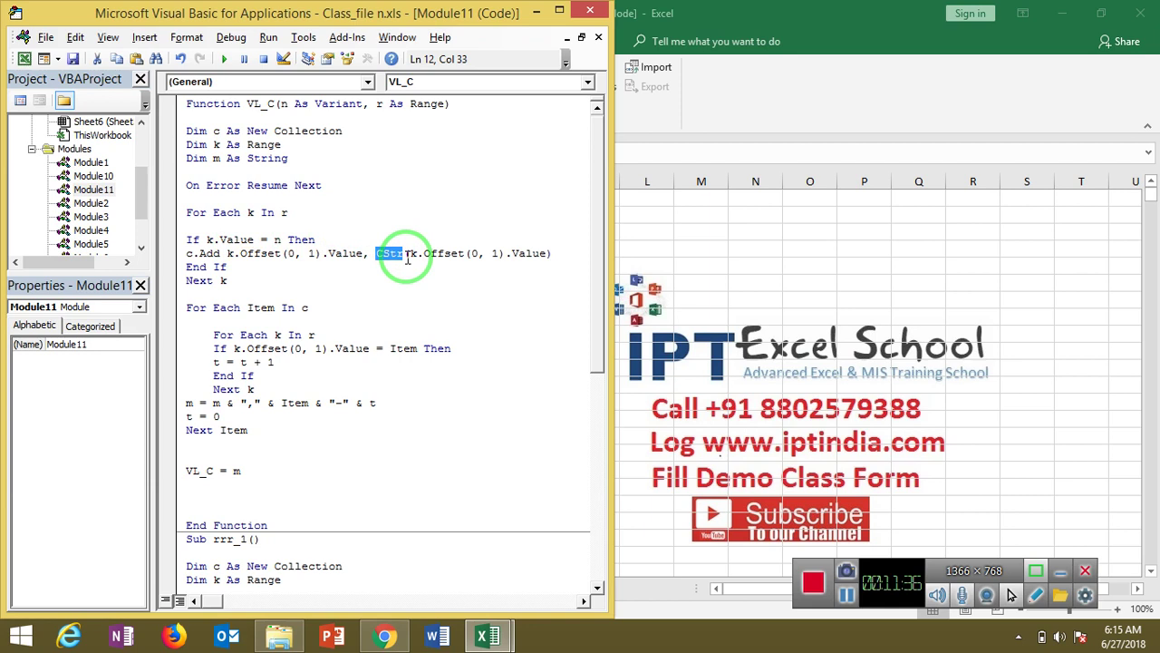
pyautogui.click(259, 289)
pyautogui.moveTo(259, 289); pyautogui.dragTo(186, 229)
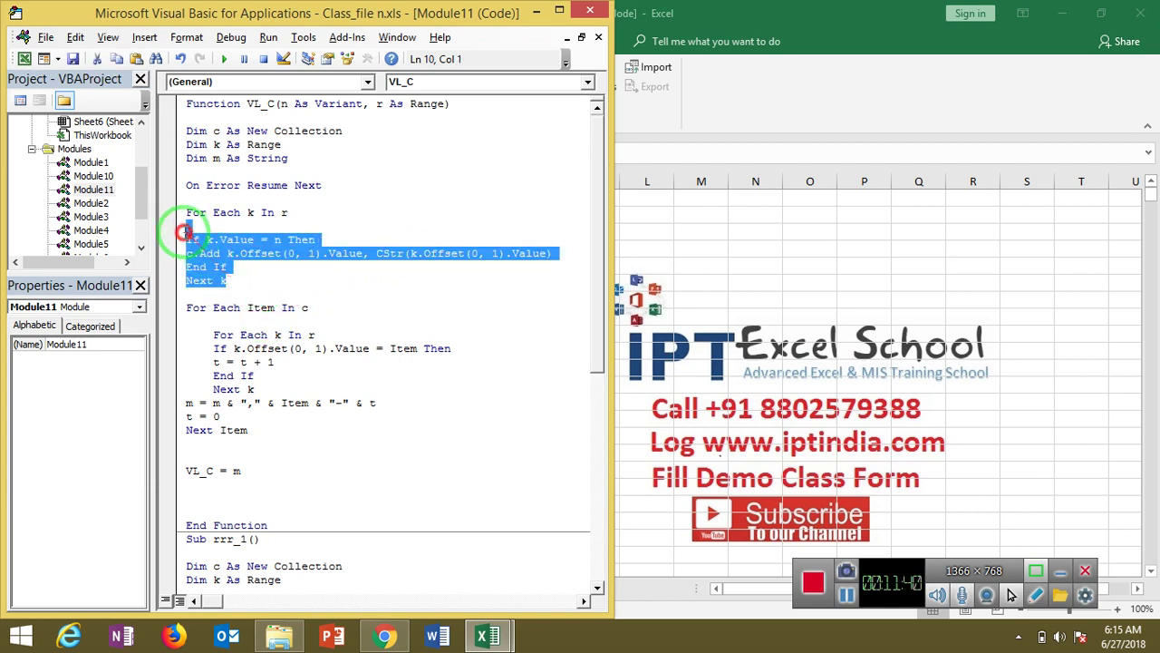
# Mark the If block through End If, then show Puja in A2 on Sheet5
pyautogui.moveTo(187, 234)
pyautogui.mouseDown()
pyautogui.moveTo(210, 269)
pyautogui.moveTo(349, 181)
pyautogui.mouseUp()
pyautogui.hotkey('alt', 'F11')
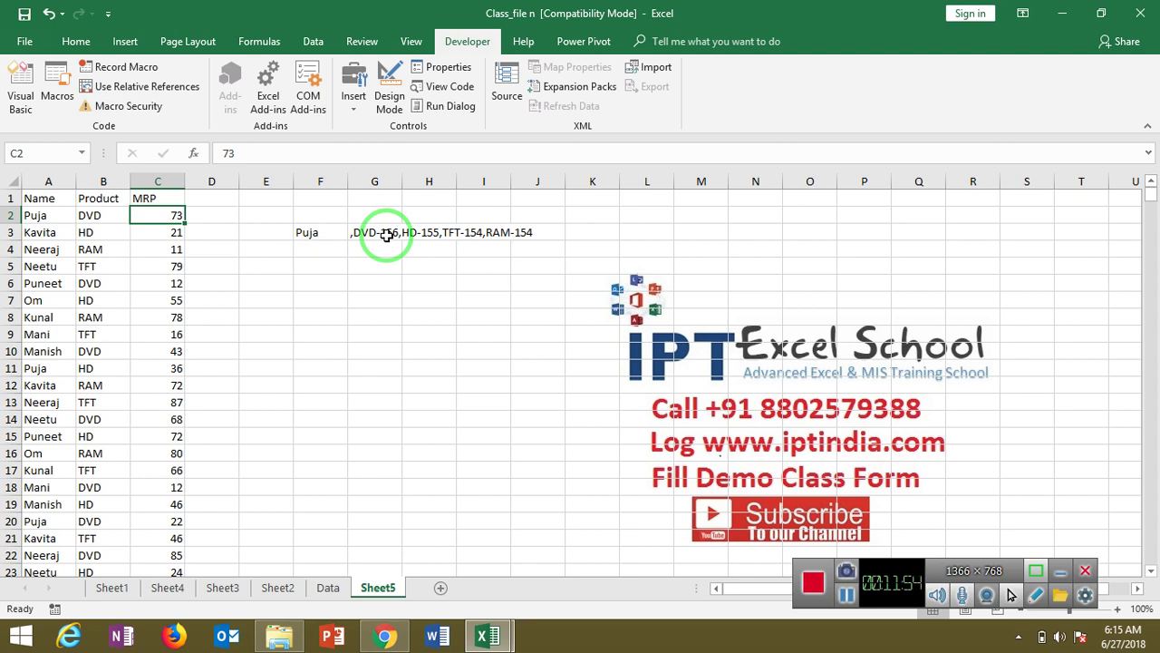
pyautogui.click(65, 215)
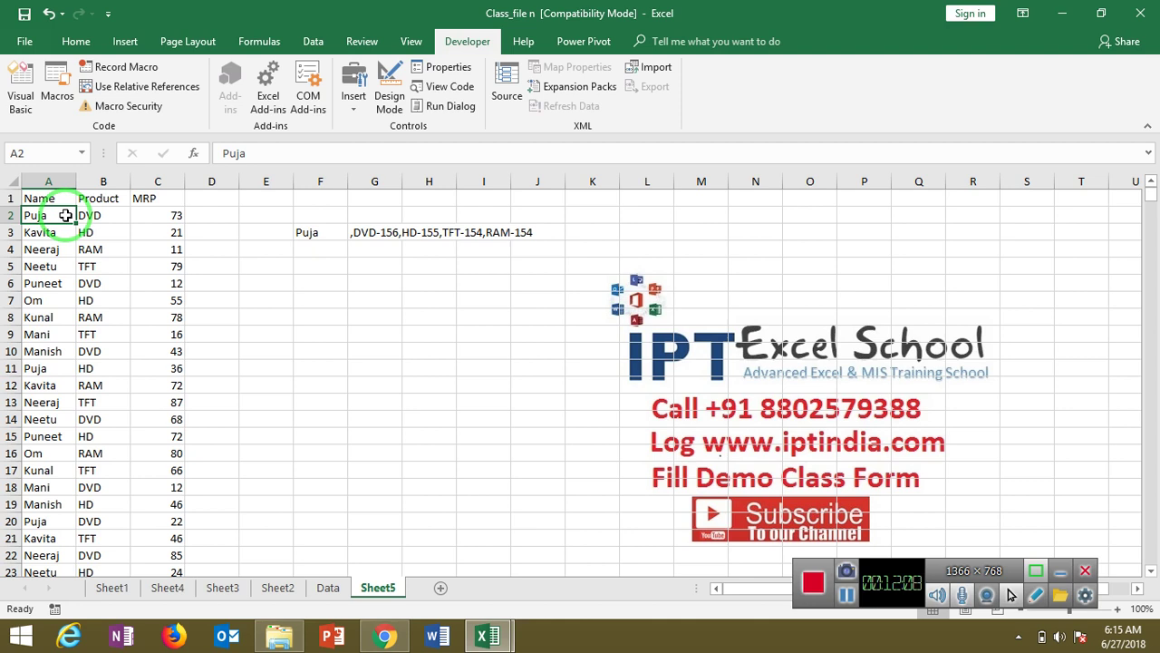
pyautogui.hotkey('alt', 'F11')
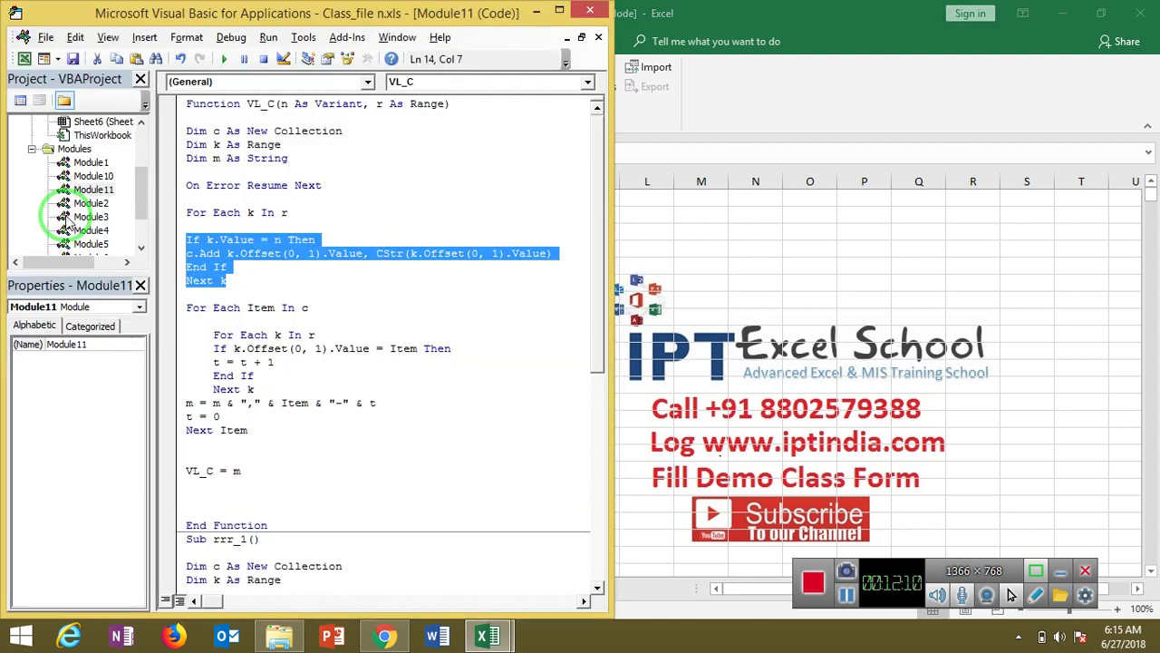
pyautogui.press('Down')
pyautogui.press('Down')
pyautogui.press('Down')
pyautogui.press('Up')
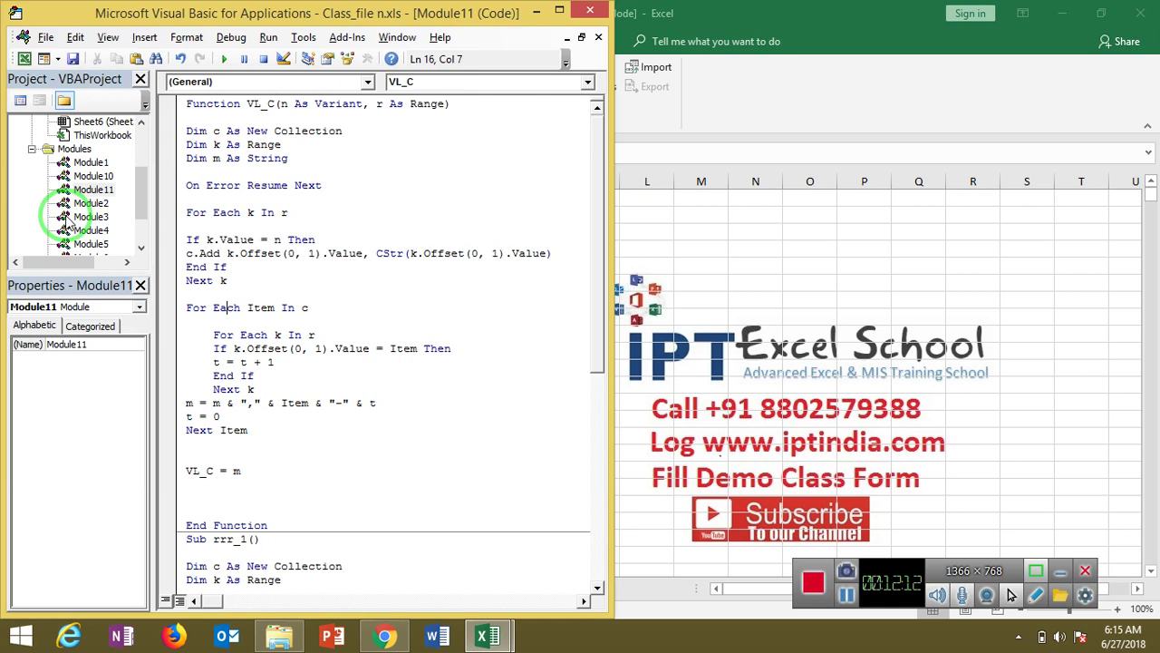
pyautogui.press('Left')
pyautogui.press('Left')
pyautogui.press('Down')
pyautogui.press('Down')
pyautogui.hotkey('ctrl', 'Right')
pyautogui.hotkey('ctrl', 'Right')
pyautogui.hotkey('shift', 'Down')
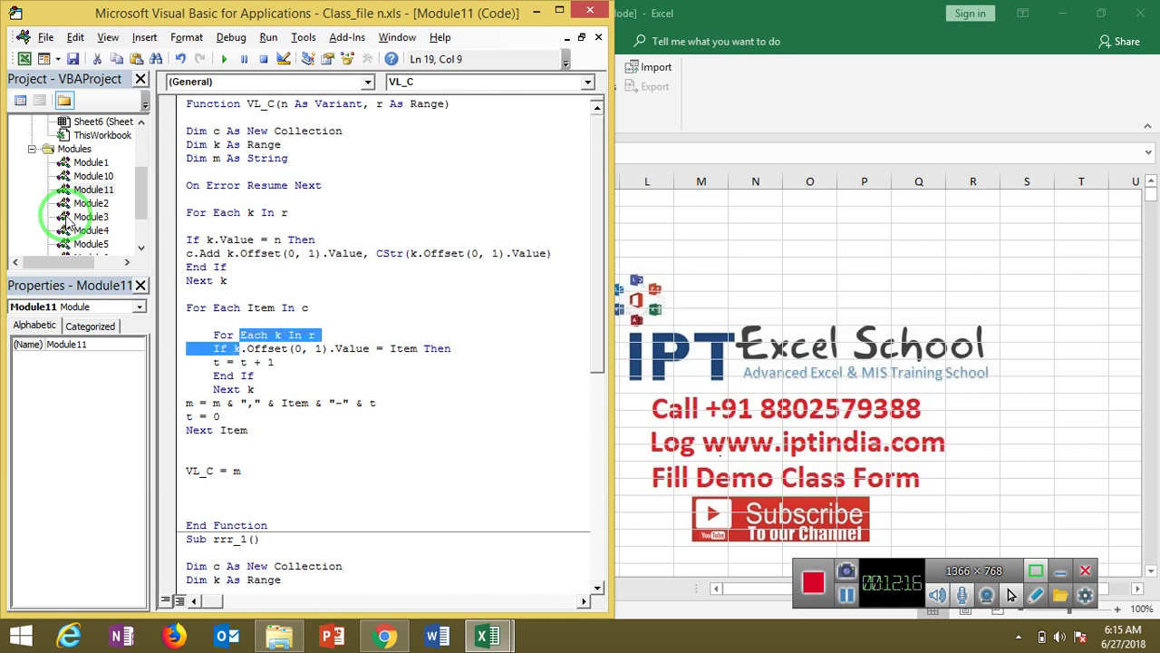
pyautogui.press('Right')
pyautogui.hotkey('shift', 'Right')
pyautogui.hotkey('shift', 'Right')
pyautogui.hotkey('shift', 'Right')
pyautogui.hotkey('shift', 'Right')
pyautogui.hotkey('shift', 'Right')
pyautogui.hotkey('shift', 'Right')
pyautogui.hotkey('shift', 'Right')
pyautogui.hotkey('shift', 'Right')
pyautogui.hotkey('shift', 'Right')
pyautogui.press('Down')
pyautogui.hotkey('shift', 'Left')
pyautogui.hotkey('shift', 'Left')
pyautogui.hotkey('shift', 'Left')
pyautogui.hotkey('shift', 'Left')
pyautogui.hotkey('shift', 'Left')
pyautogui.hotkey('shift', 'Left')
pyautogui.hotkey('shift', 'Left')
pyautogui.hotkey('shift', 'Left')
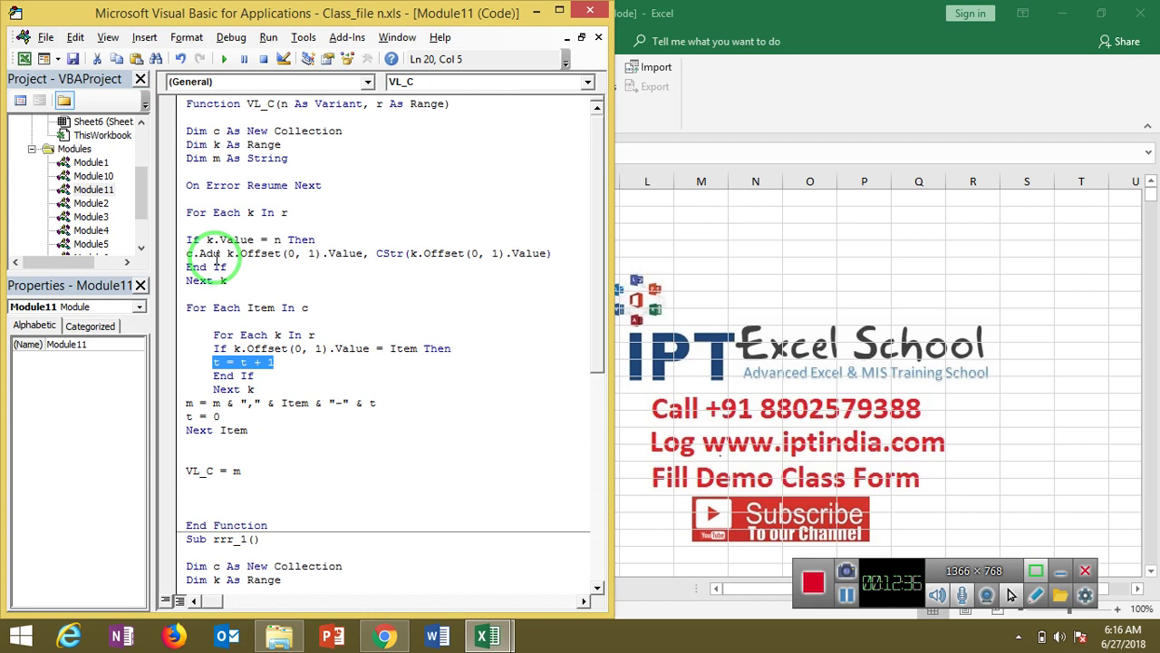
pyautogui.click(229, 415)
pyautogui.click(390, 403)
pyautogui.moveTo(213, 416); pyautogui.dragTo(243, 414)
pyautogui.click(243, 414)
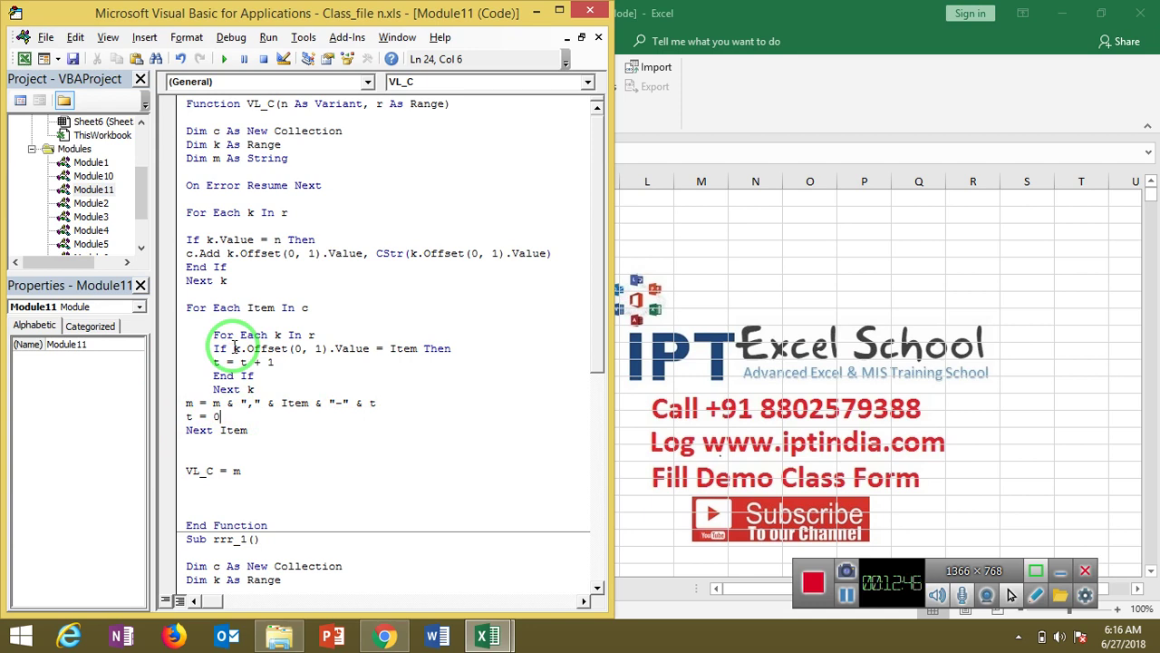
pyautogui.click(246, 487)
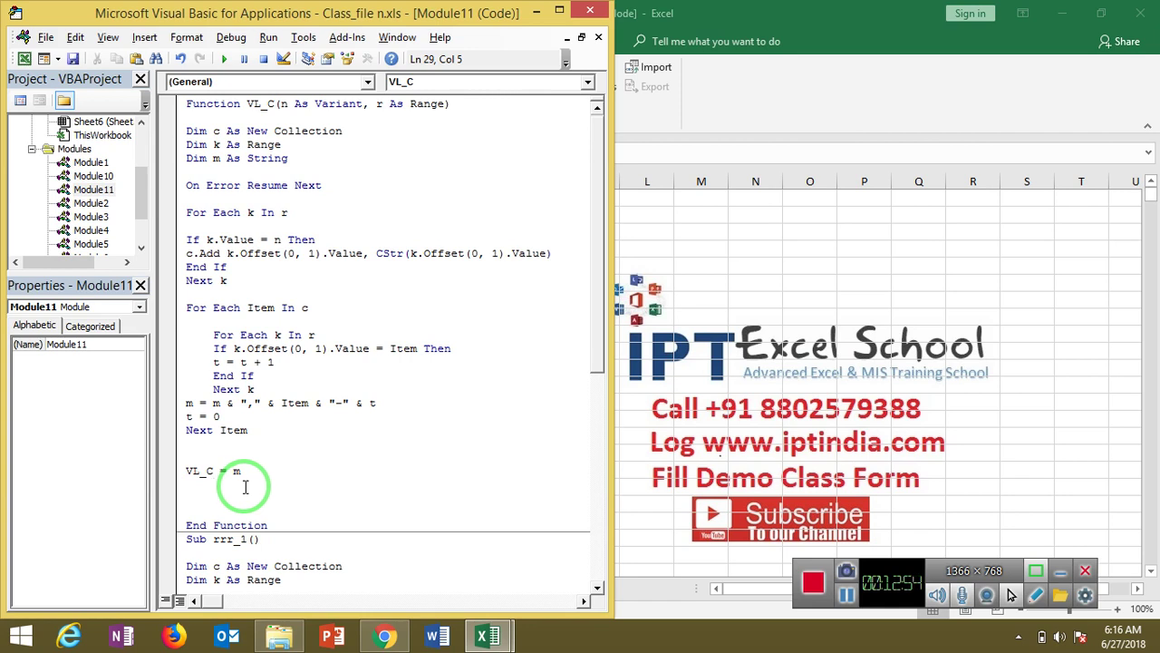
pyautogui.click(696, 314)
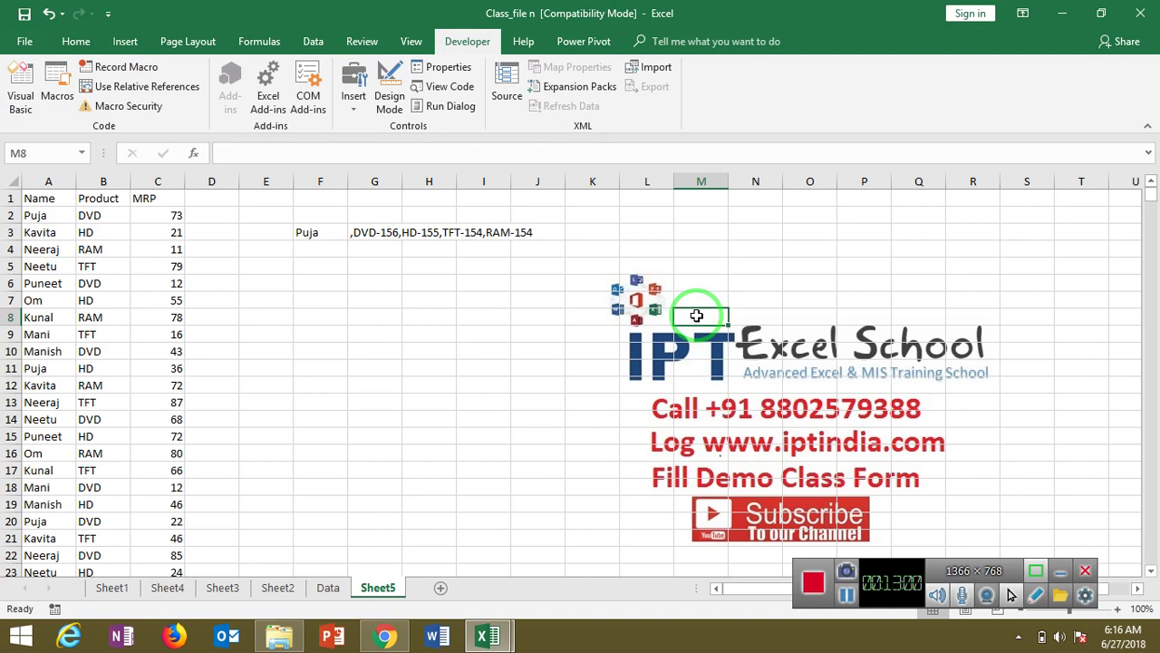
# Use Win+D to show the Windows desktop, hiding the finished VL_C workbook
pyautogui.press('super+d')
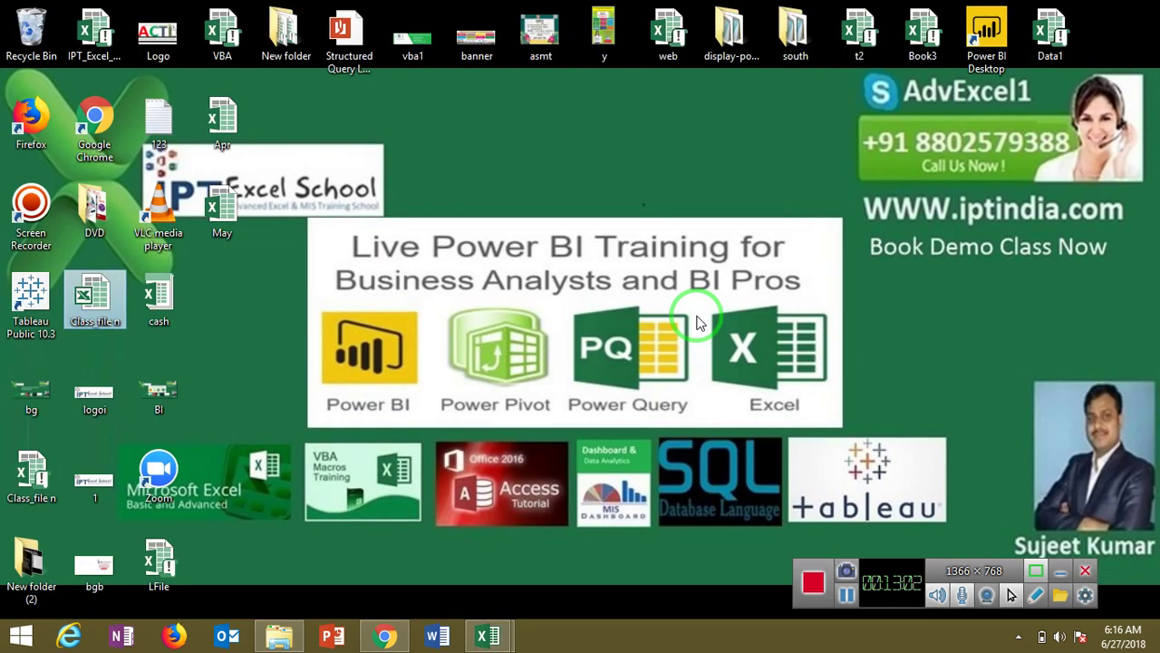